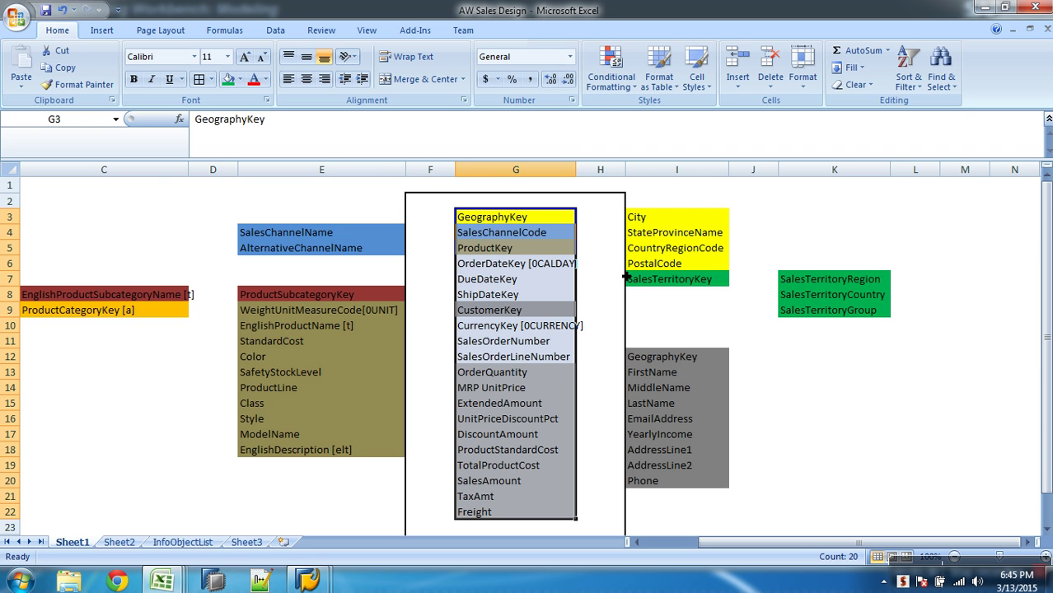
- Widen column G to fit its entries and copy the field list in G3:G22, from GeographyKey to Freight
left_click_drag(576, 169, 603, 169)
left_click_drag(554, 221, 584, 516)
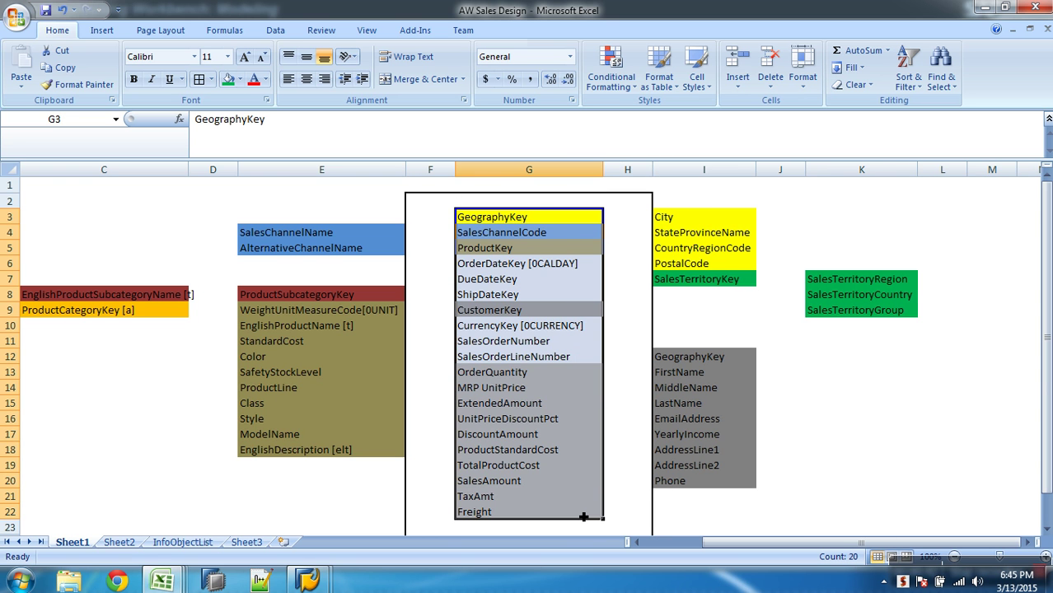
key("ctrl+c")
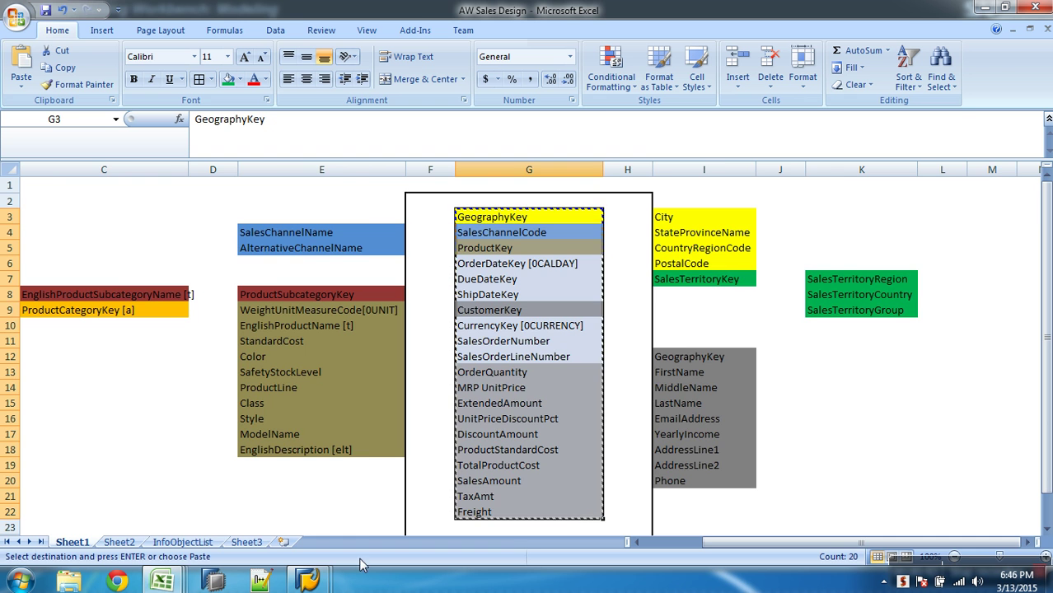
- Add a new worksheet, paste the copied field list starting at F5, and fit column F's width to its contents
left_click(262, 541)
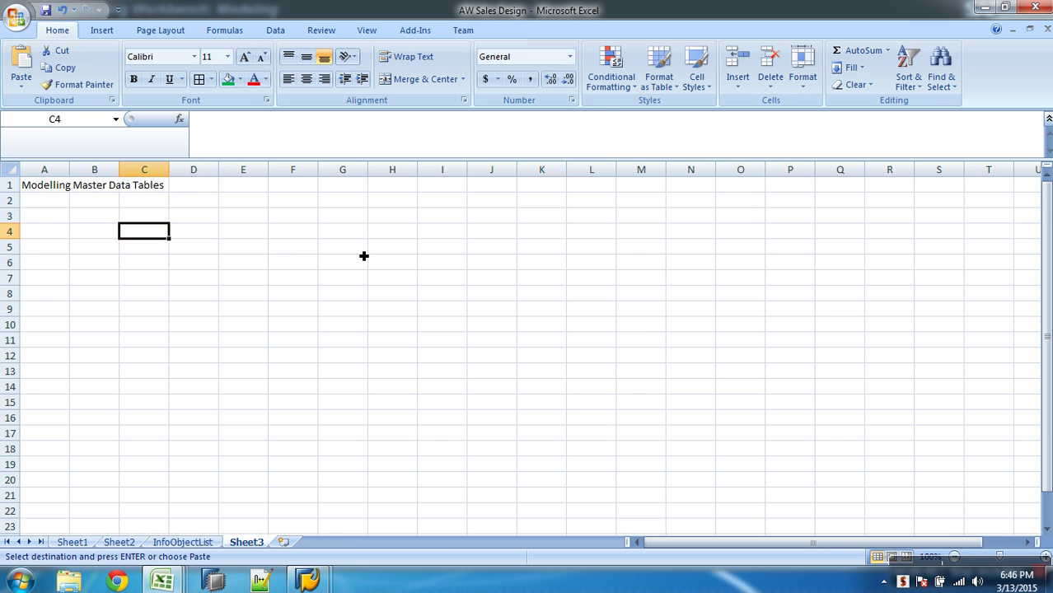
left_click(282, 544)
left_click(290, 250)
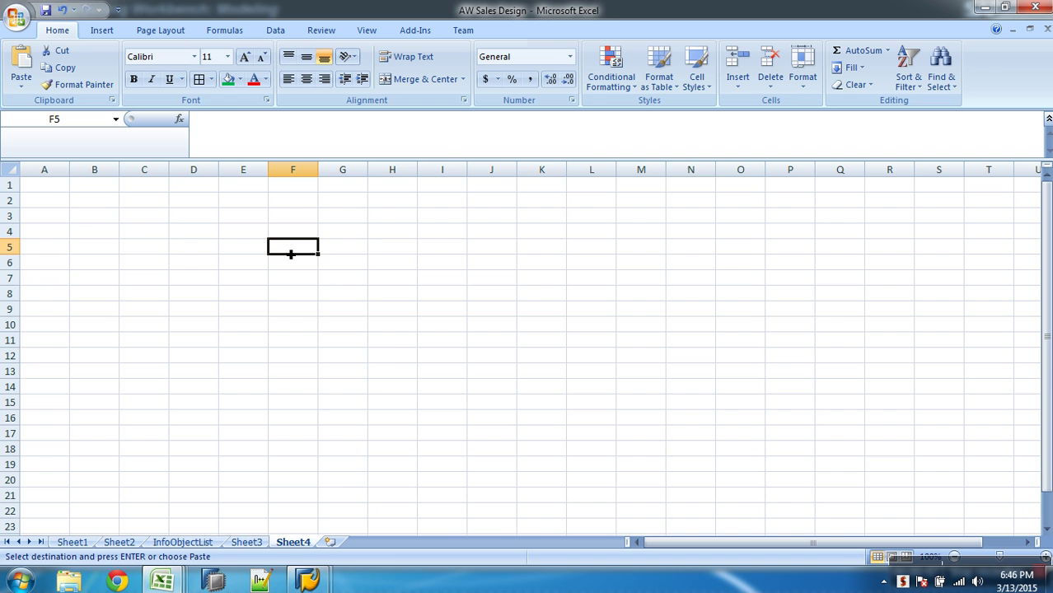
key("ctrl+v")
double_click(318, 170)
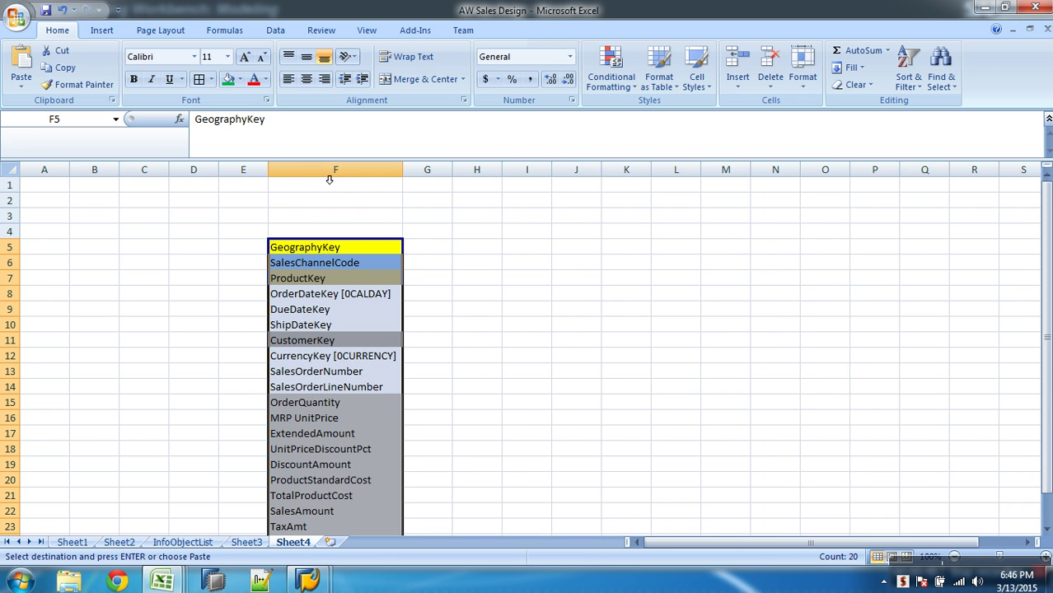
scroll(478, 399, "down", 1)
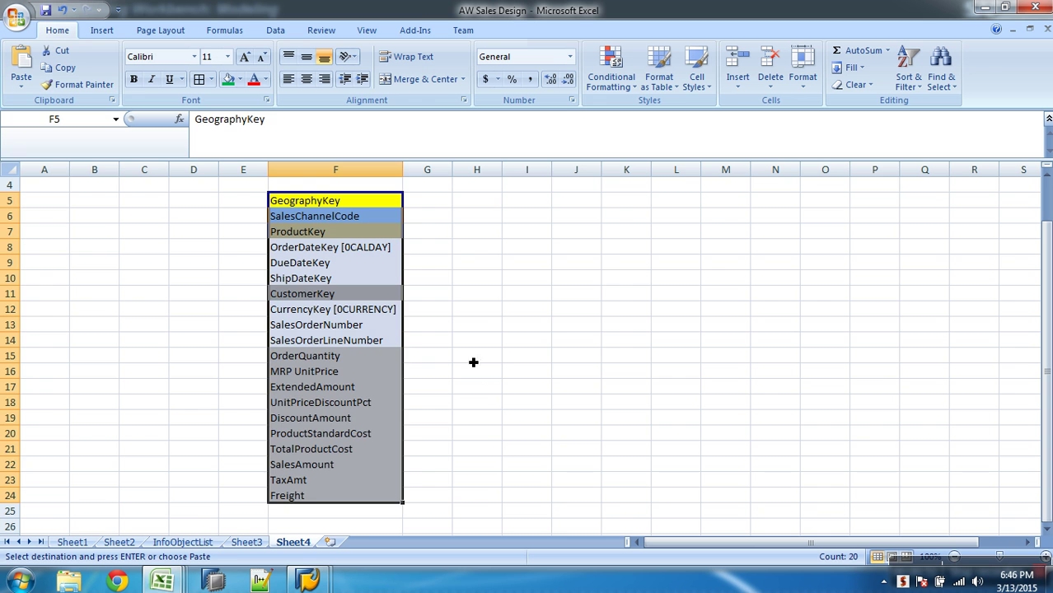
- Remove the coloured fills from F5:F14 by painting a blank cell's format onto them, and apply all borders to that range
left_click(533, 359)
left_click(79, 84)
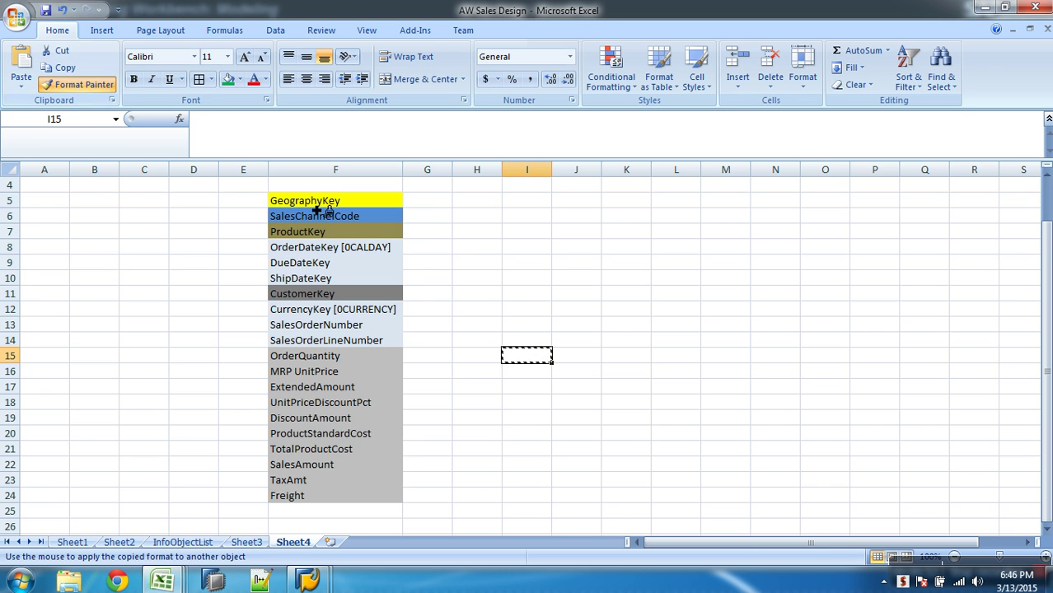
mouse_move(320, 205)
left_mouse_down()
mouse_move(348, 266)
mouse_move(352, 342)
left_mouse_up()
left_click(529, 278)
left_click_drag(375, 201, 390, 338)
left_click(199, 79)
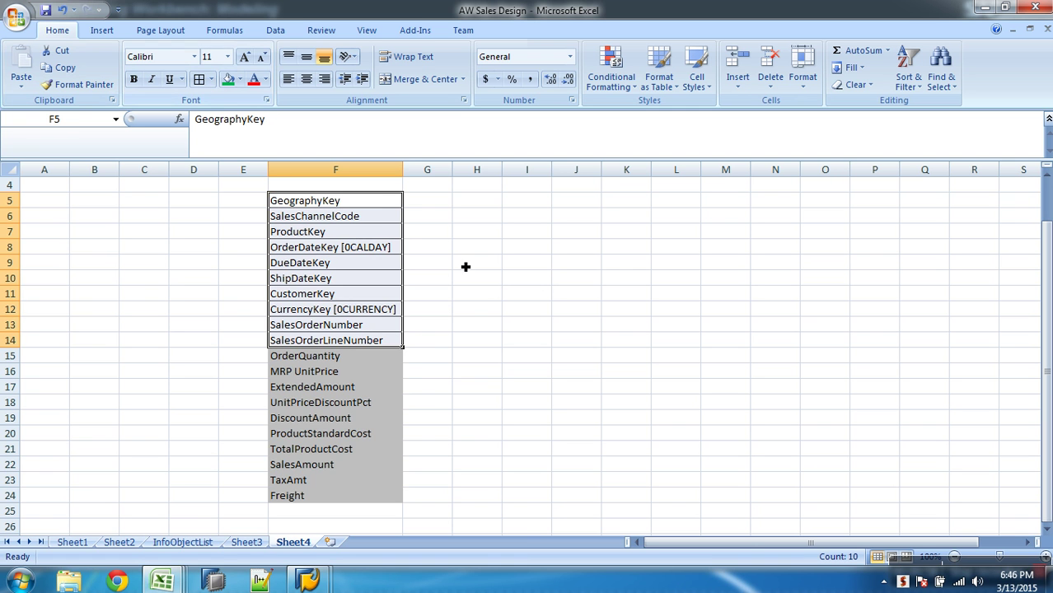
left_click(380, 208)
left_click(391, 247)
left_click(382, 310)
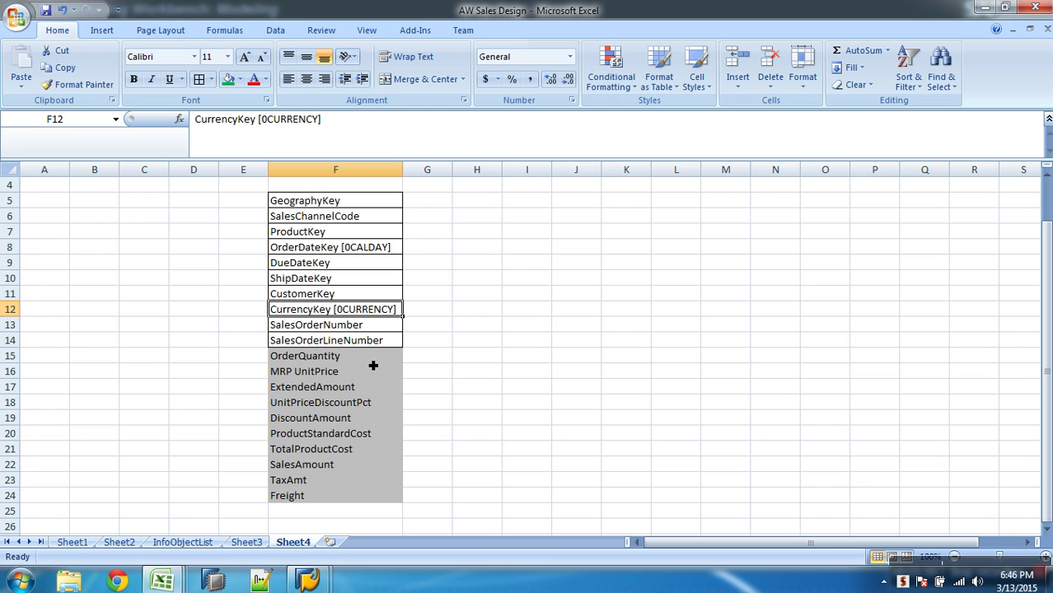
left_click(371, 359)
left_click_drag(371, 363, 384, 499)
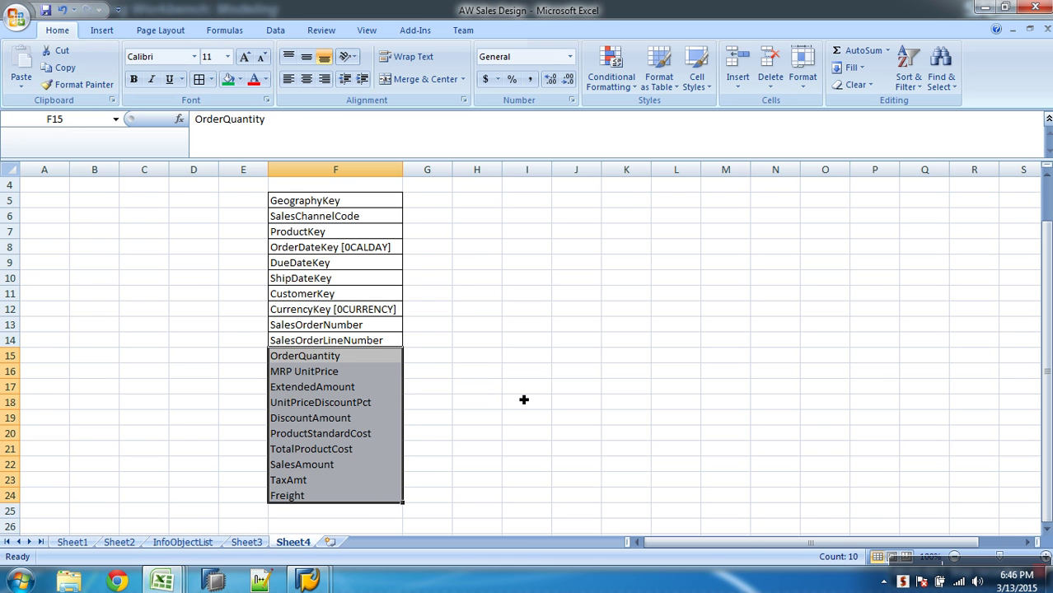
scroll(525, 397, "up", 1)
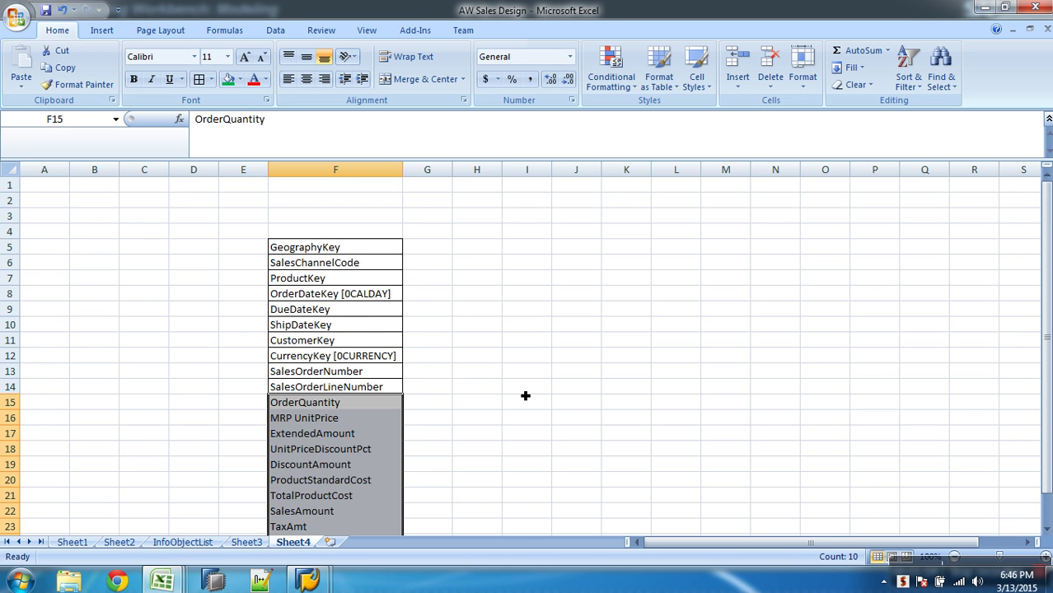
left_click_drag(383, 249, 372, 498)
scroll(393, 387, "down", 1)
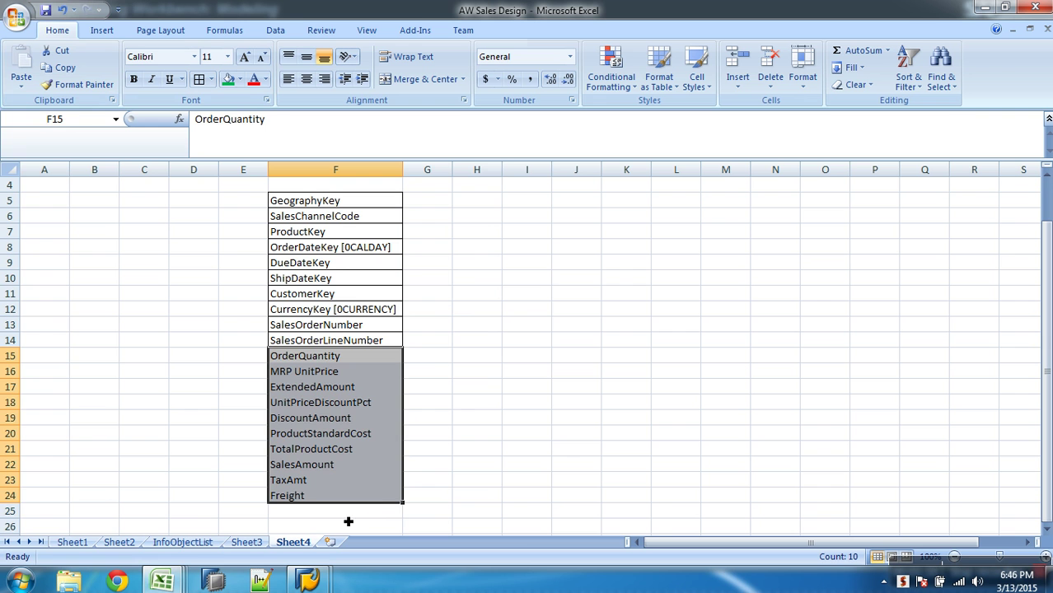
left_click(348, 520)
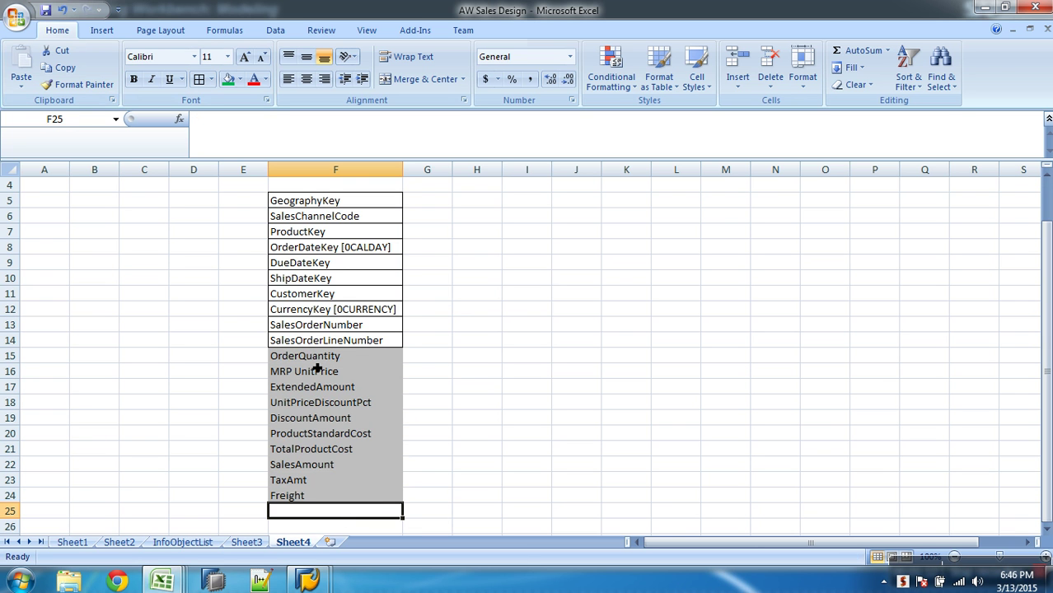
type("0u")
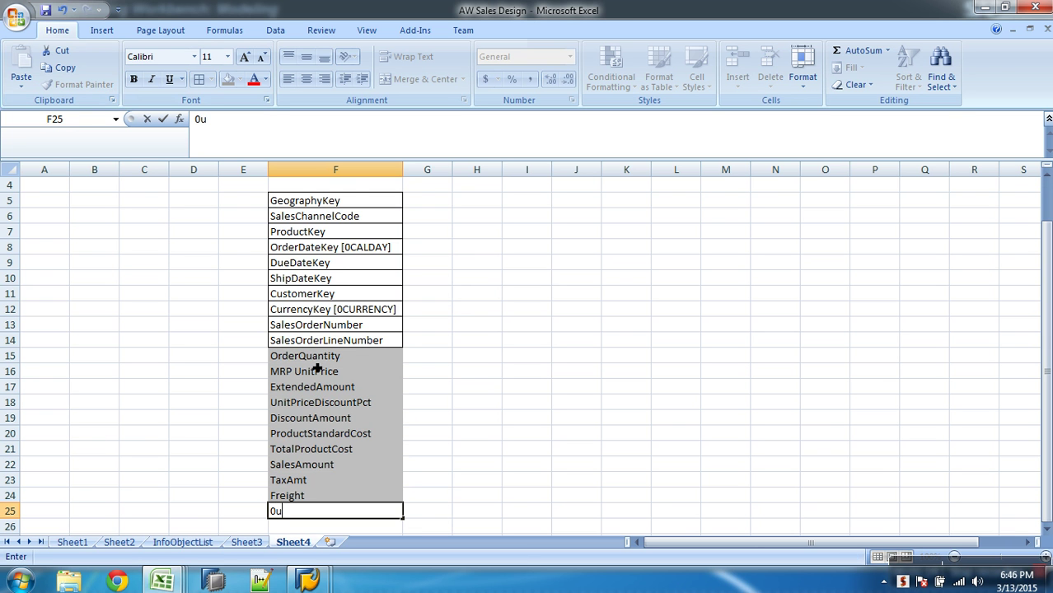
key("BackSpace")
key("BackSpace")
- Enter 0UNIT in F4, directly above GeographyKey
left_click(349, 186)
scroll(350, 187, "up", 1)
type("0unit")
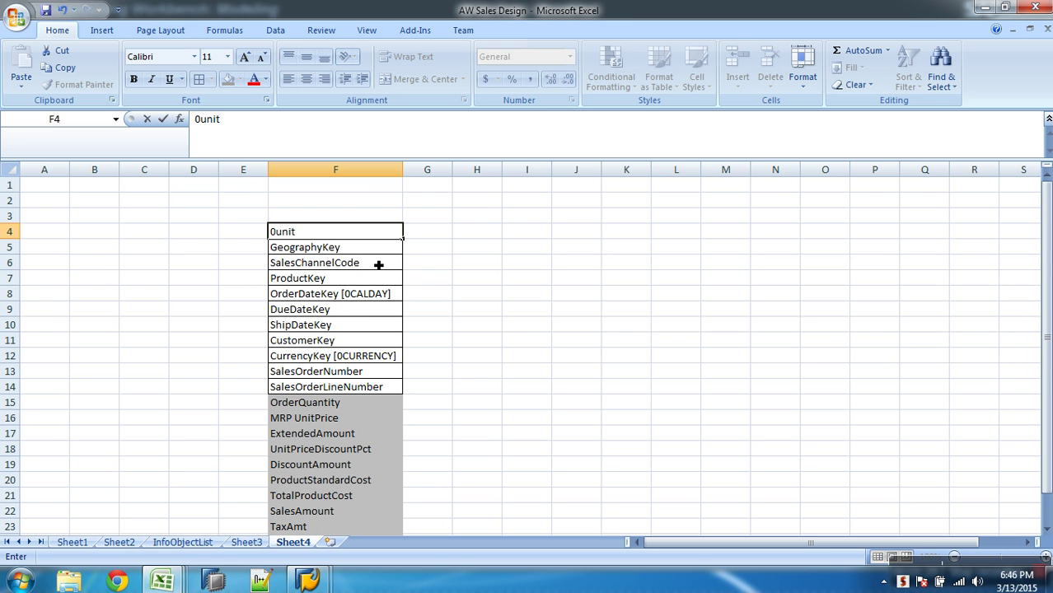
key("BackSpace")
key("BackSpace")
key("BackSpace")
key("BackSpace")
type("NIT")
key("BackSpace")
key("BackSpace")
key("BackSpace")
type("UNIT")
left_click(428, 283)
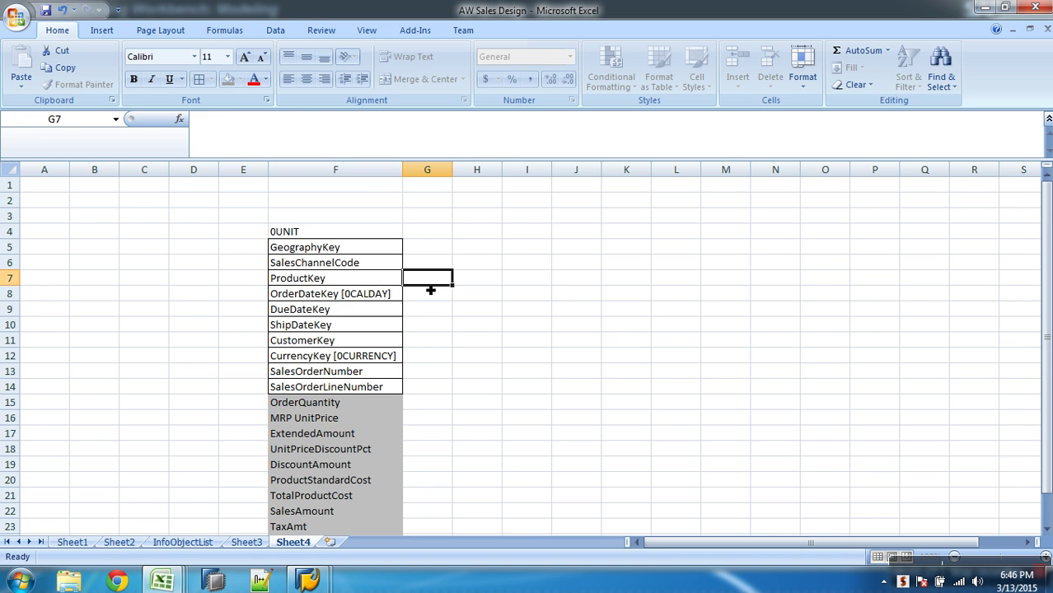
- Enter 0CALYEAR in cell F1
left_click(401, 298)
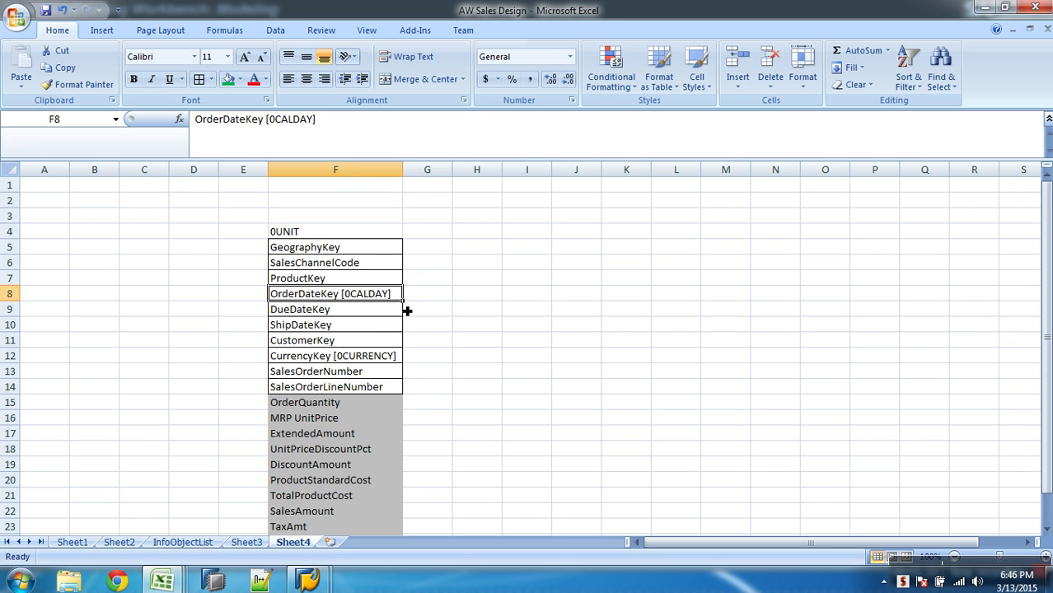
left_click(306, 189)
type("0CA;LYEAR")
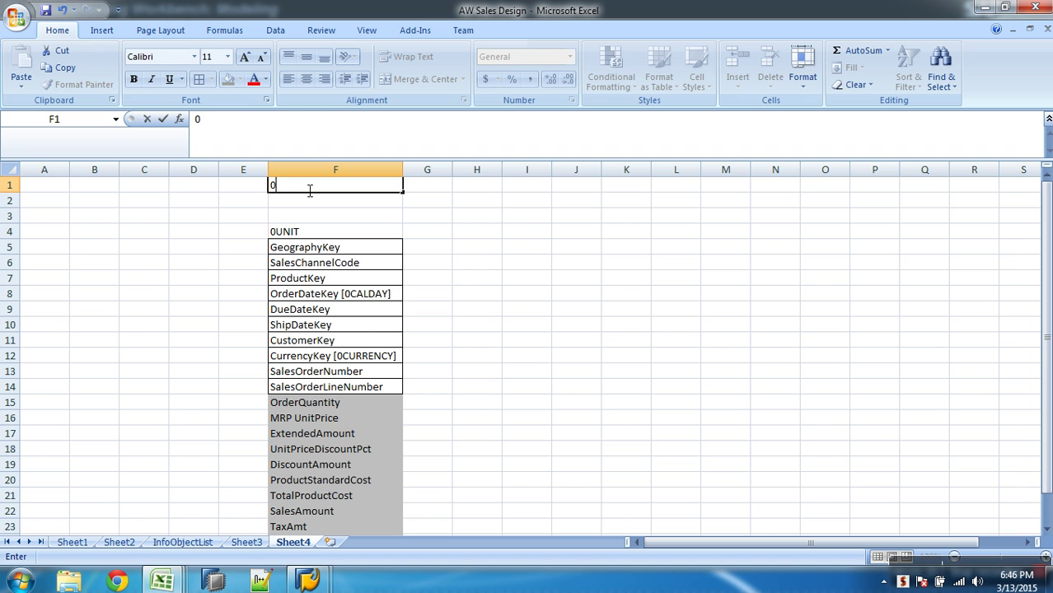
key("BackSpace")
key("BackSpace")
key("BackSpace")
key("BackSpace")
key("BackSpace")
key("BackSpace")
type("LYEAR")
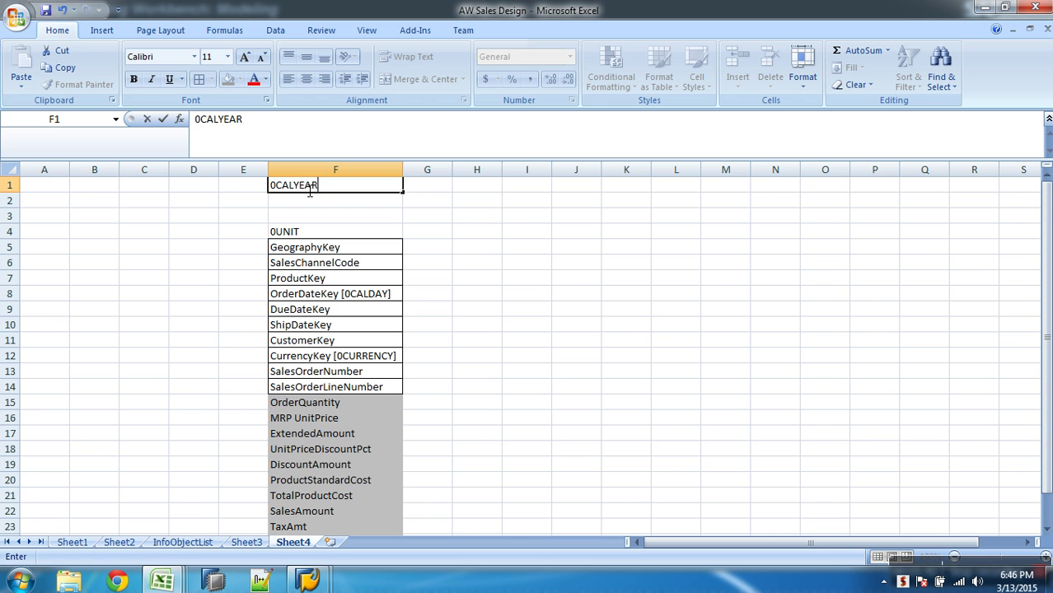
key("Return")
- Enter 0CALMONTH in F2 and 0CALQUARTER in F3
type("0CA")
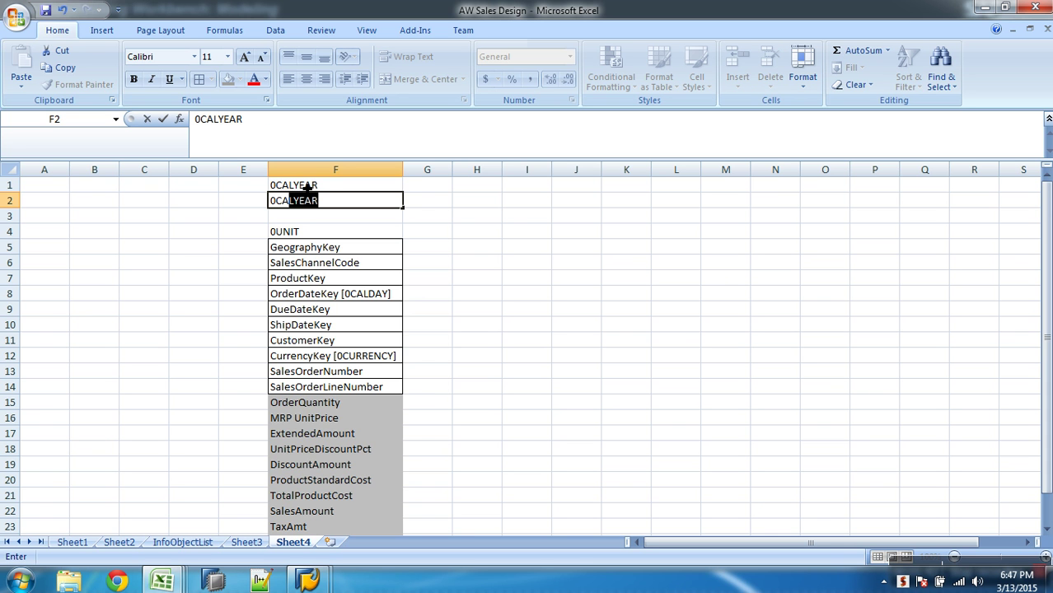
type("LMONTH")
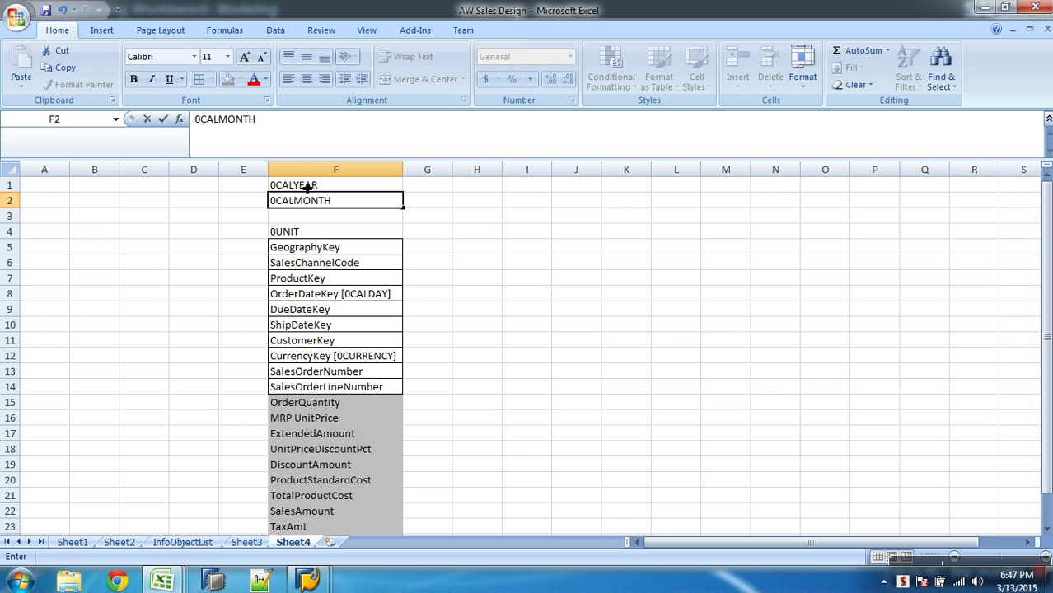
key("Return")
type("0C")
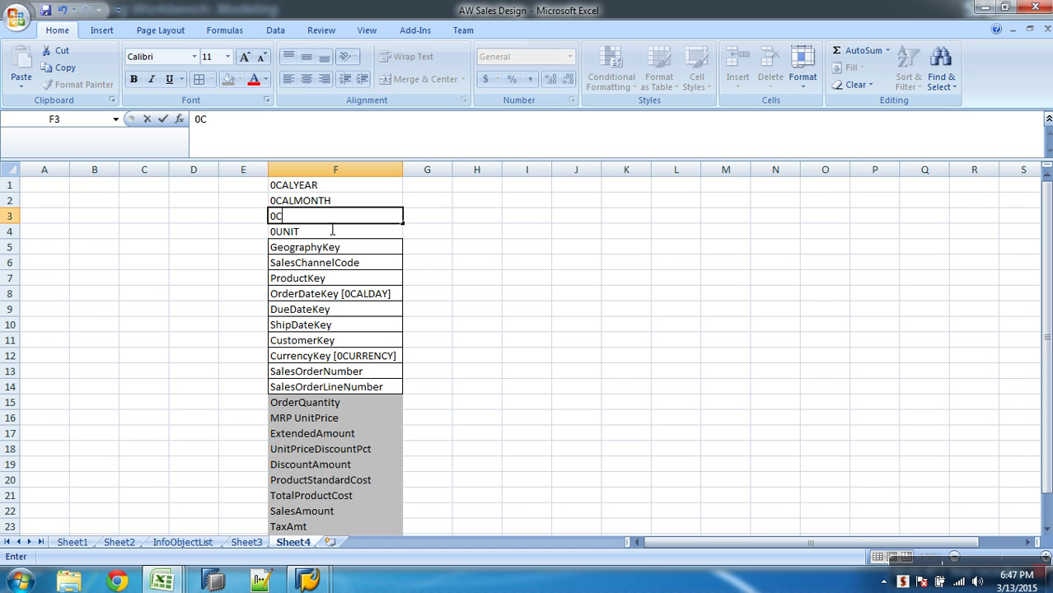
type("ALQUARTER")
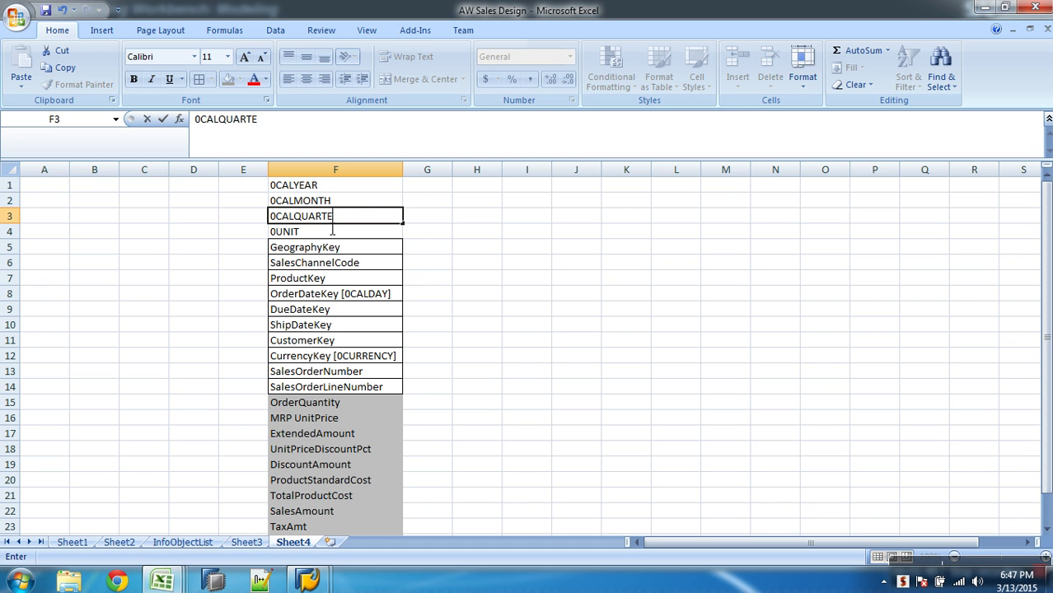
left_click(425, 267)
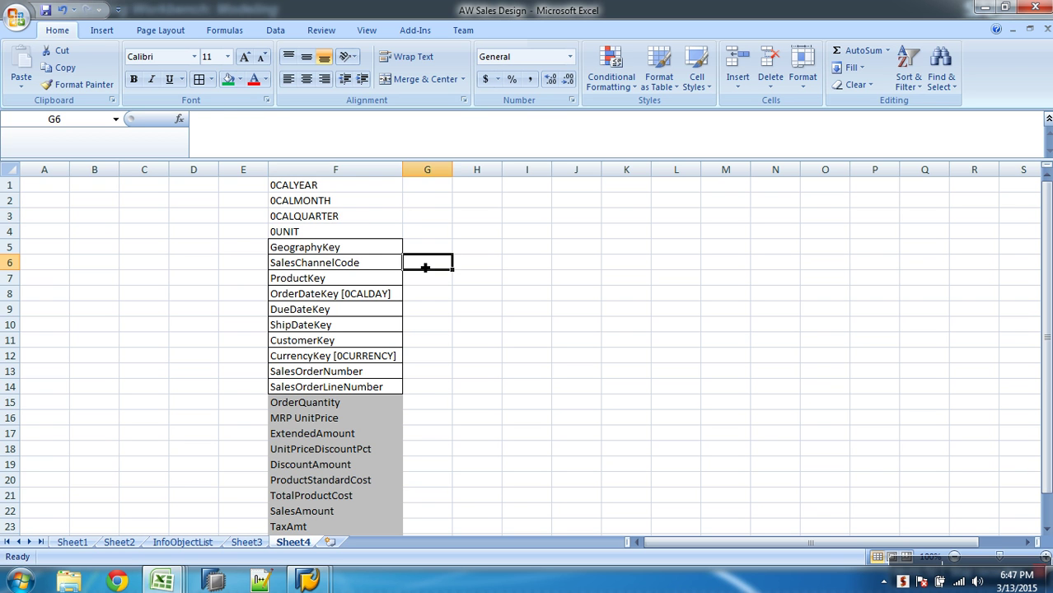
- Apply all borders to the added time and unit fields in F1:F4
left_click_drag(359, 189, 366, 234)
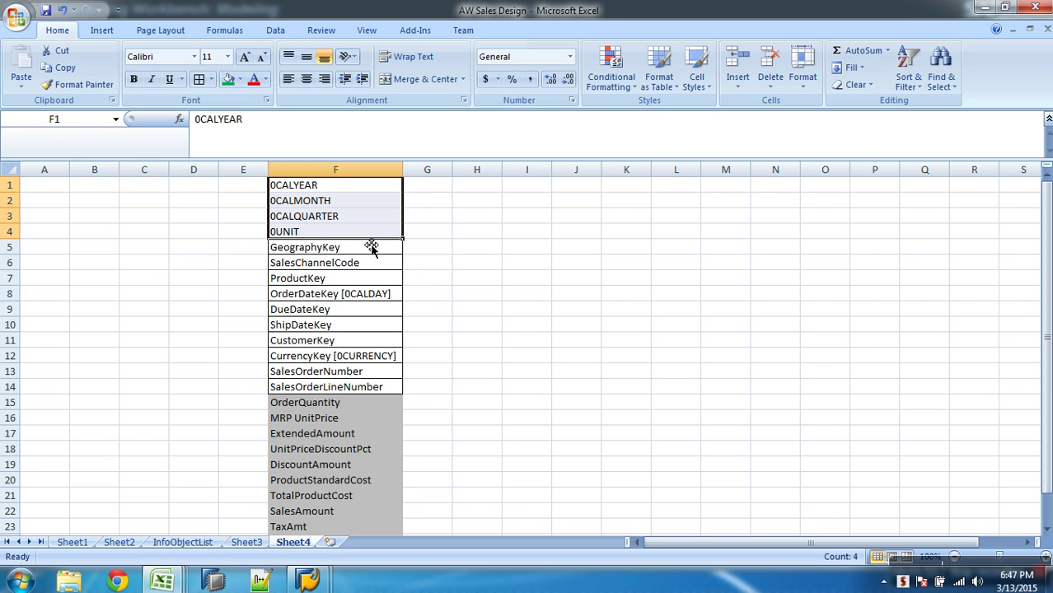
left_click(490, 283)
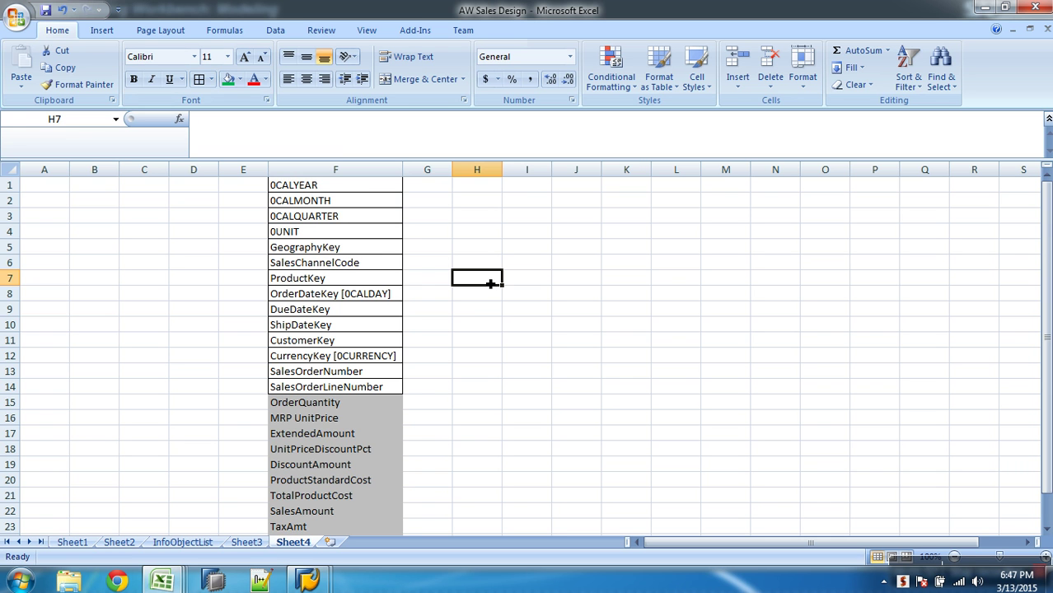
scroll(490, 282, "down", 2)
left_click_drag(360, 315, 385, 451)
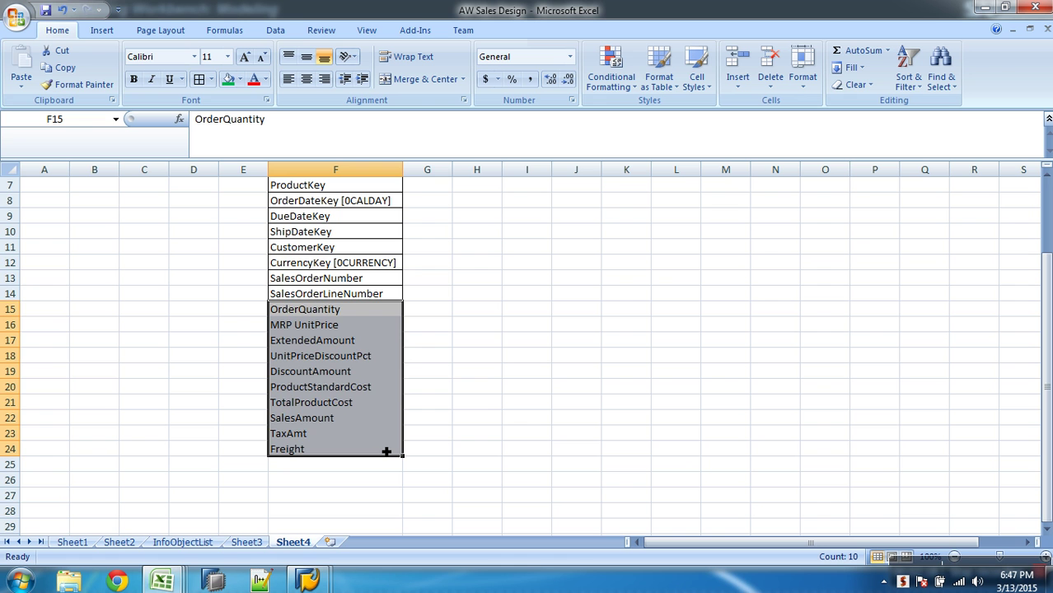
scroll(532, 393, "up", 2)
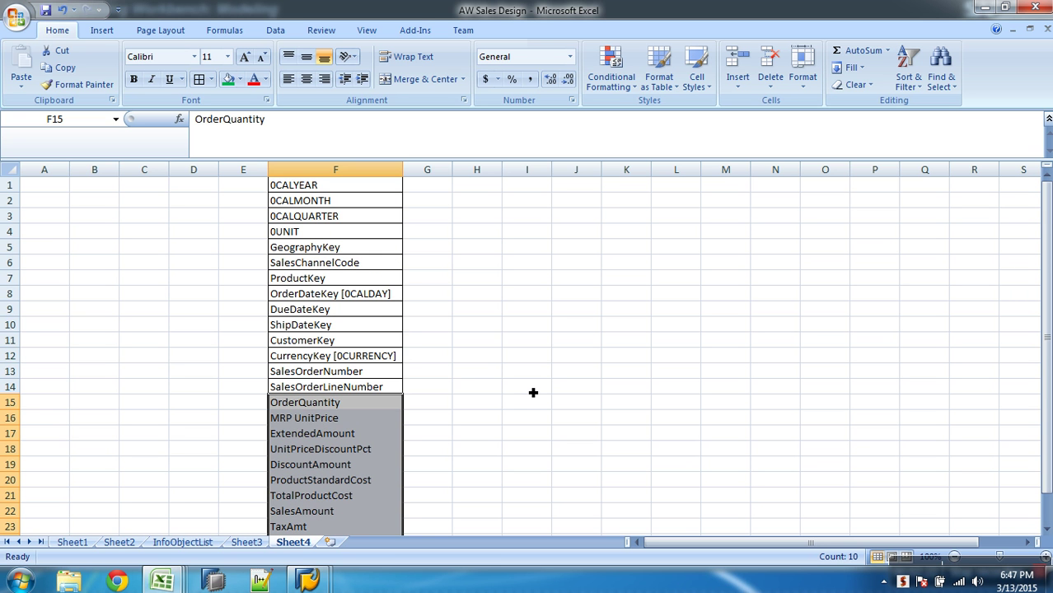
left_click_drag(336, 185, 354, 395)
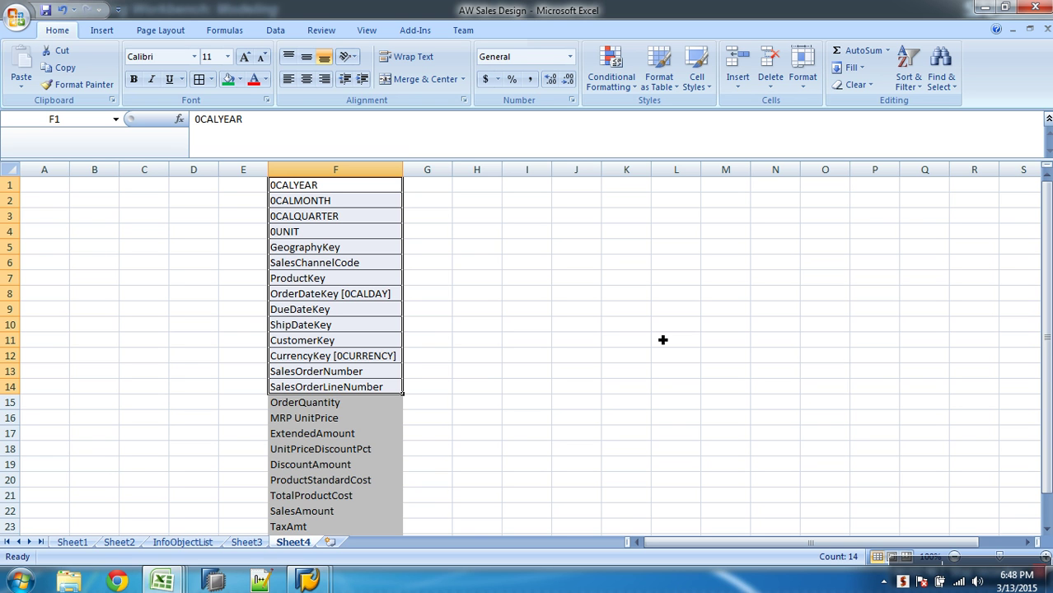
left_click(485, 294)
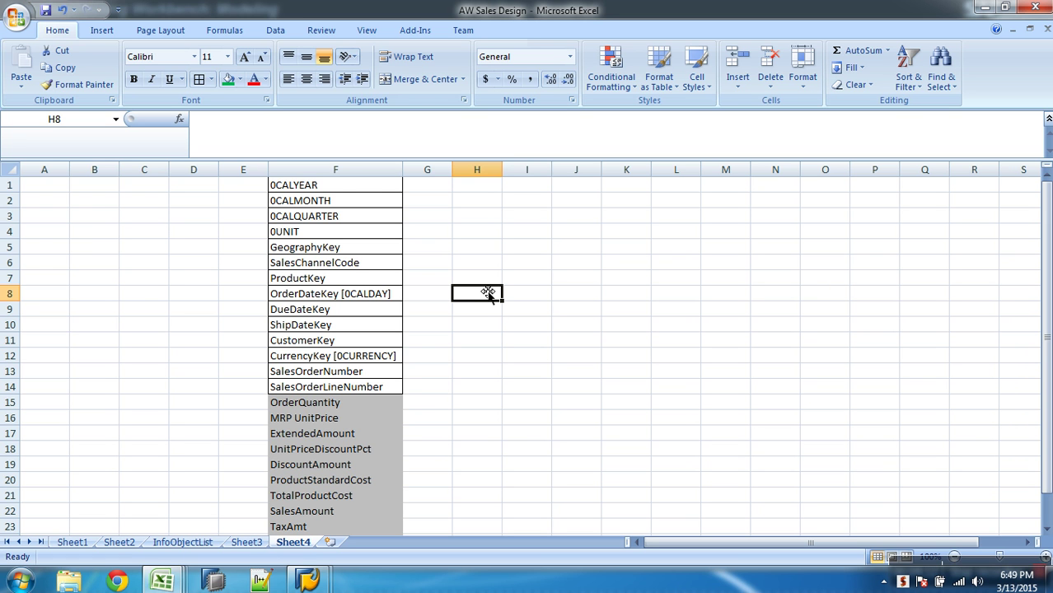
- Fill the time fields in F1:F3 and the OrderDateKey [0CALDAY] cell with orange
left_click_drag(347, 190, 348, 219)
left_click(239, 79)
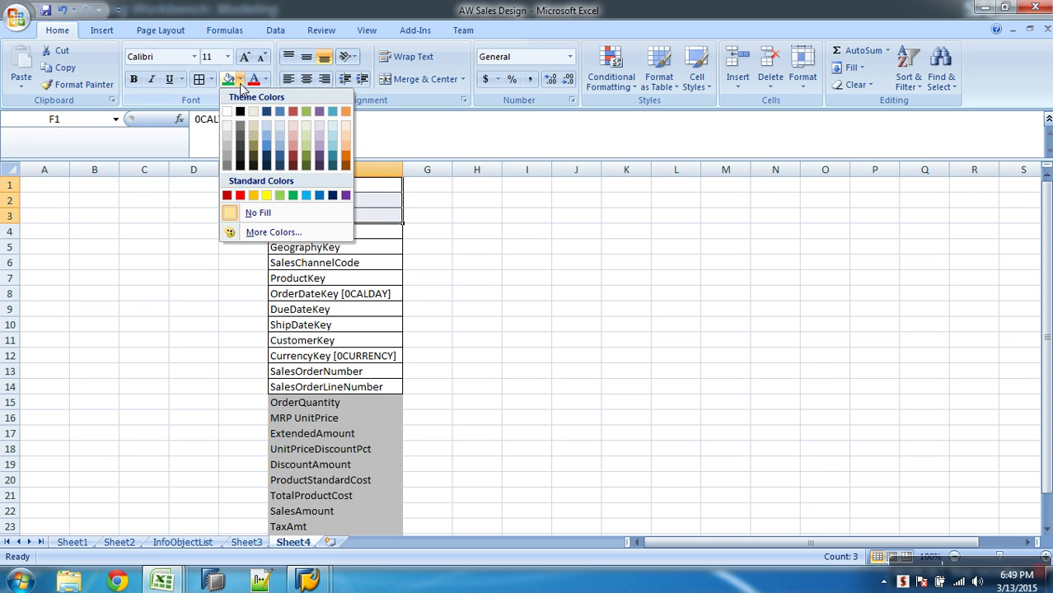
left_click(253, 196)
left_click(359, 293)
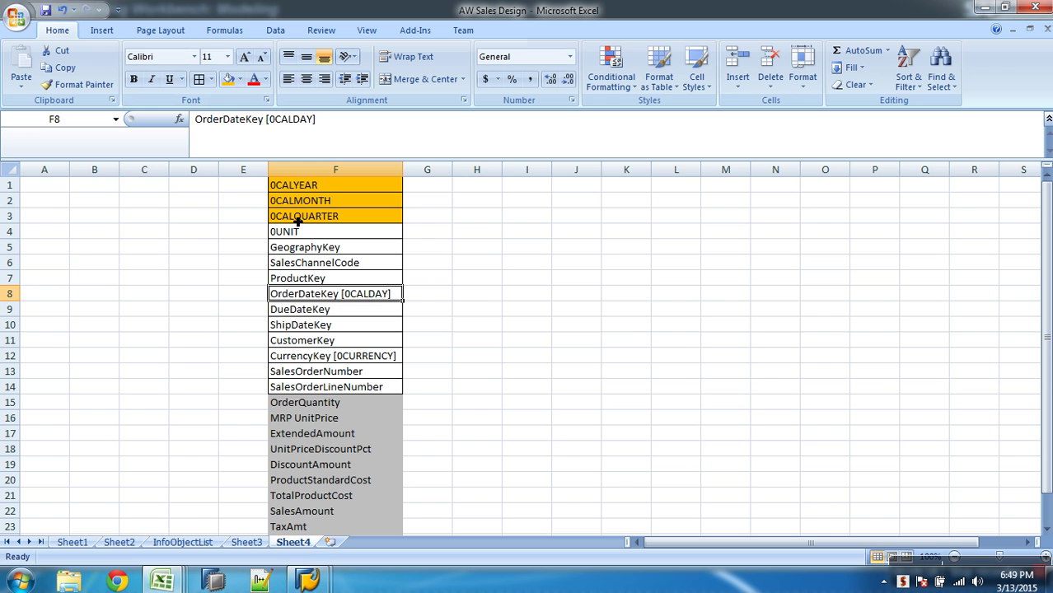
left_click(228, 79)
- Create an orange-filled legend cell in I3 with the label Time
left_click(536, 216)
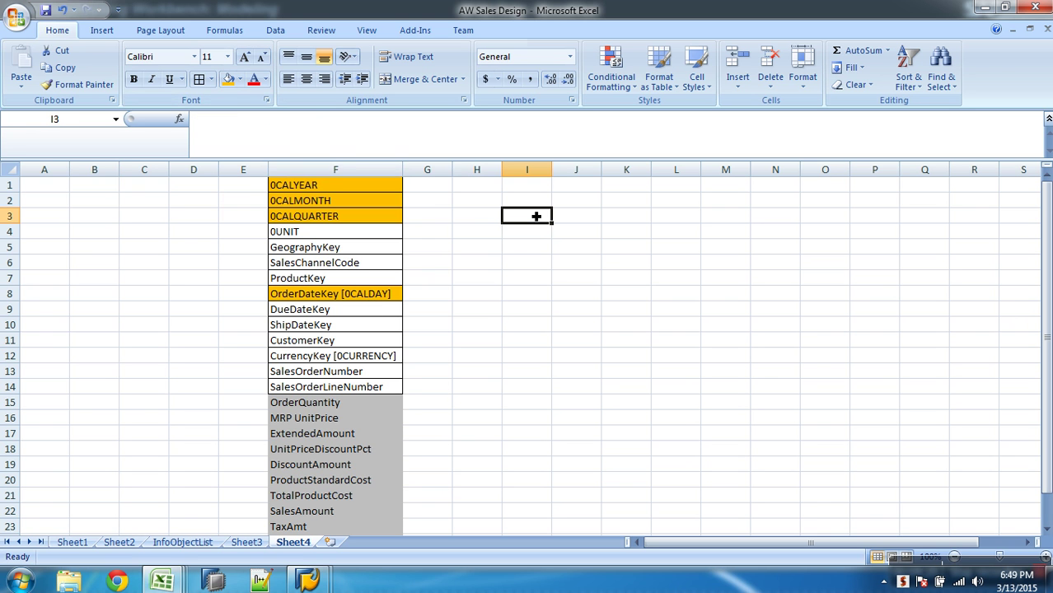
left_click(228, 79)
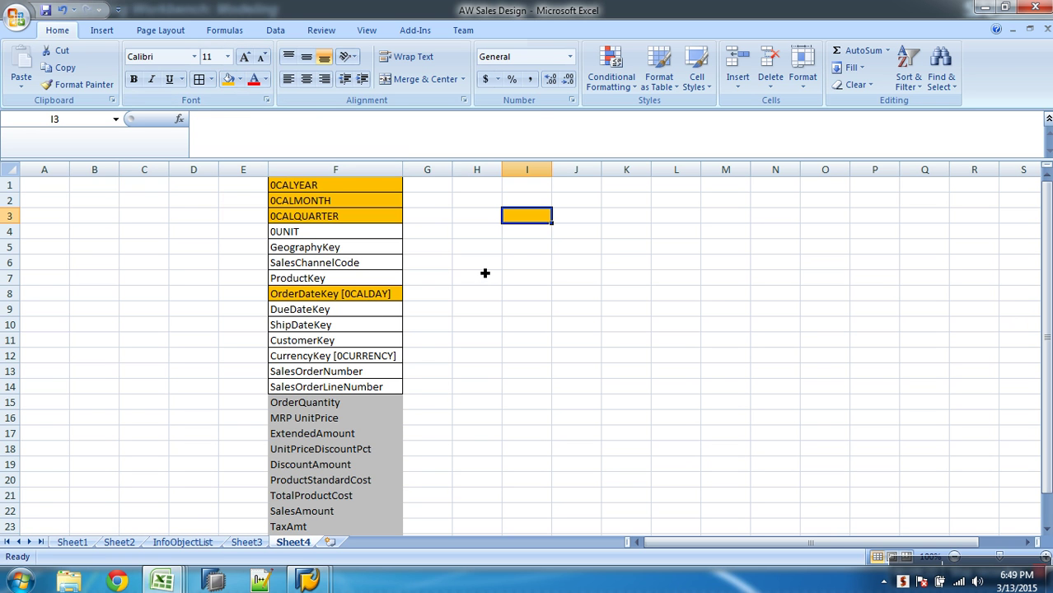
type("Time")
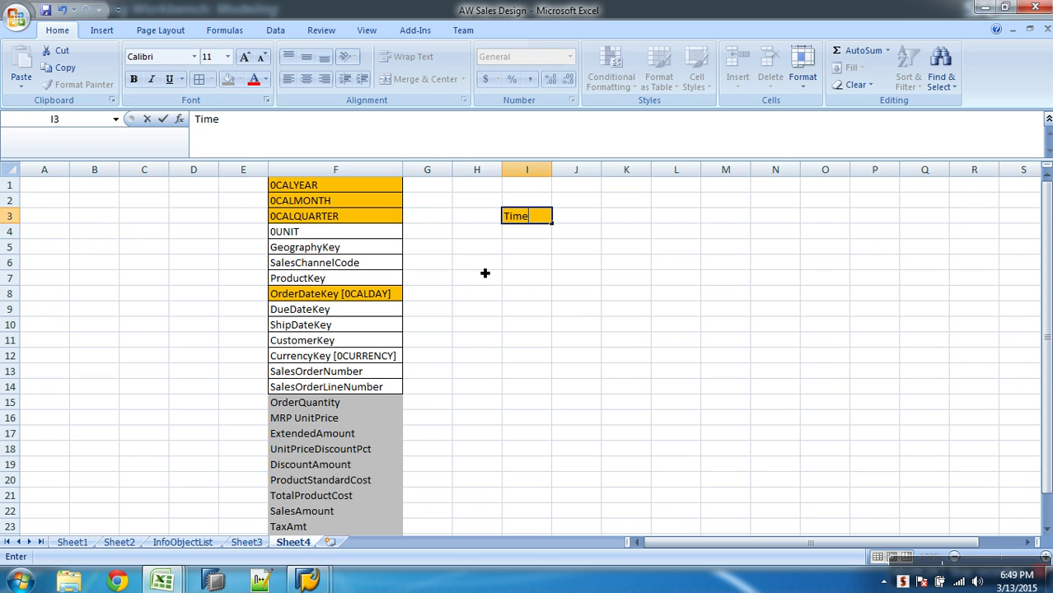
left_click(490, 302)
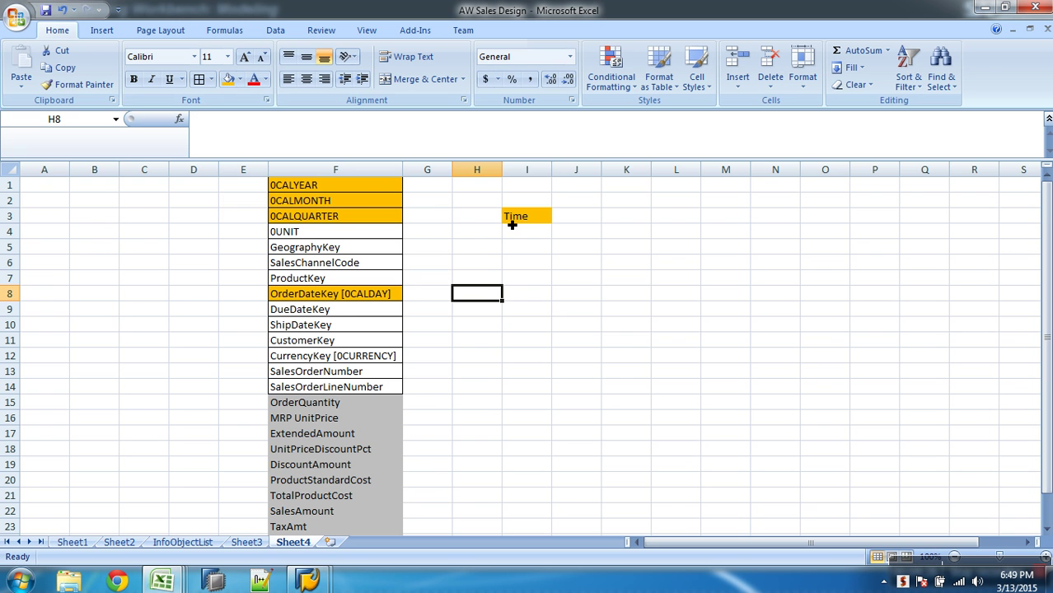
- Move the OrderDateKey [0CALDAY] cell from F8 to A1 and fit column A's width to its text
left_click(378, 297)
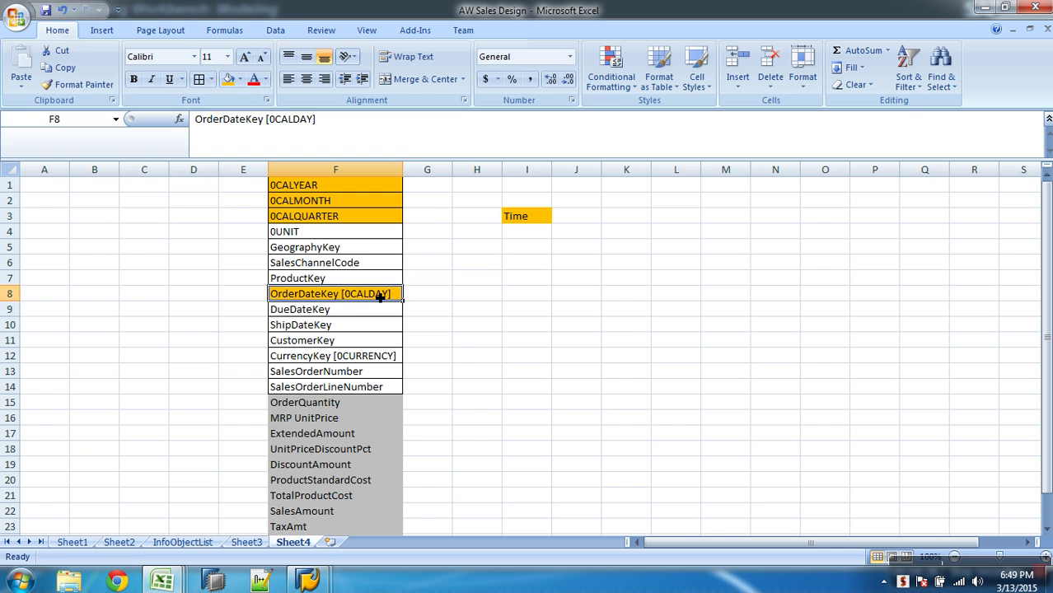
key("ctrl+c")
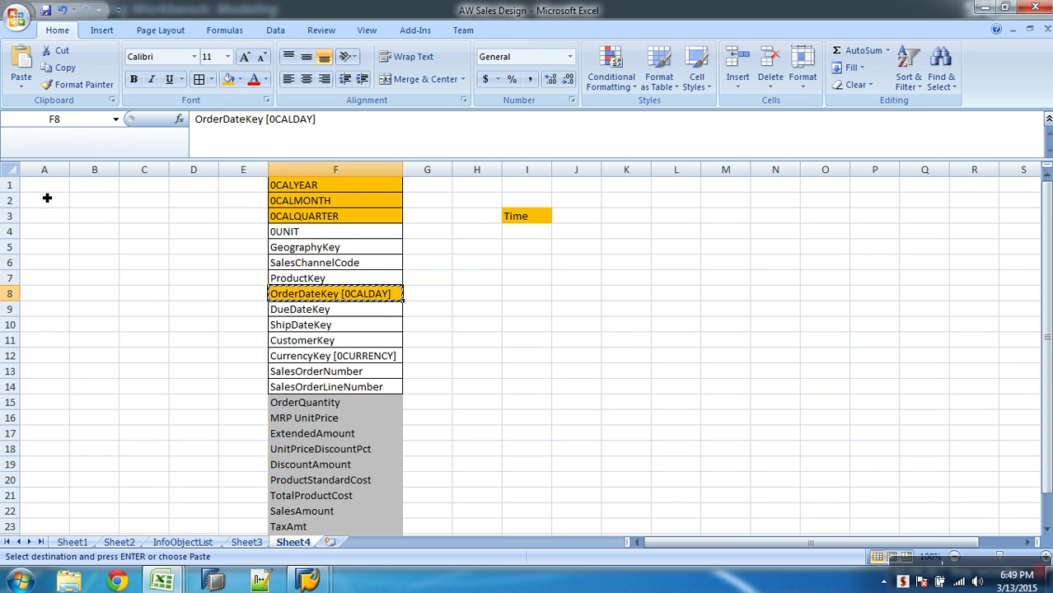
left_click(16, 191)
right_click(16, 191)
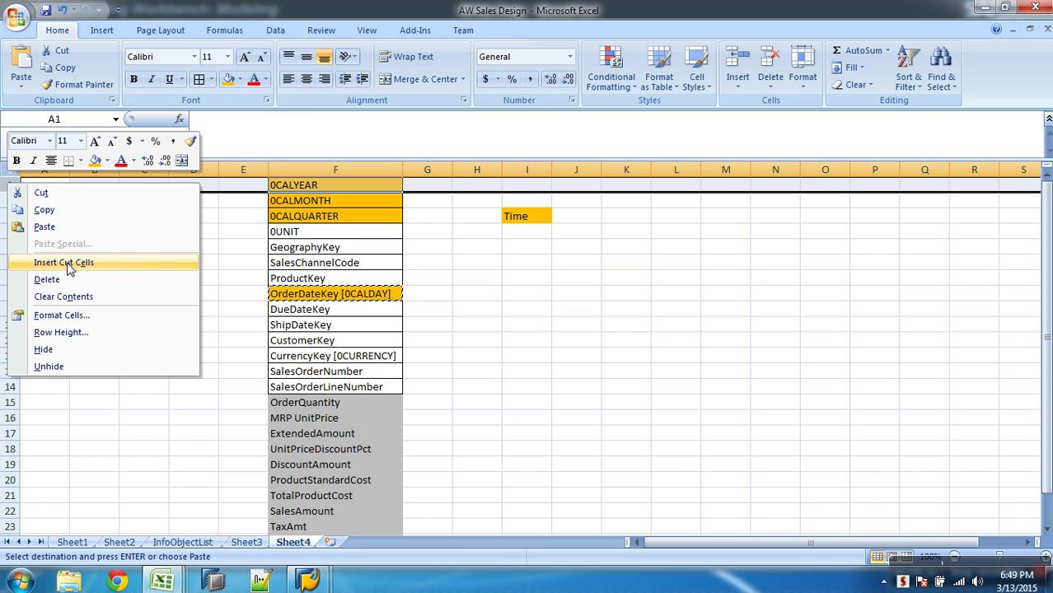
left_click(80, 263)
left_click(19, 262)
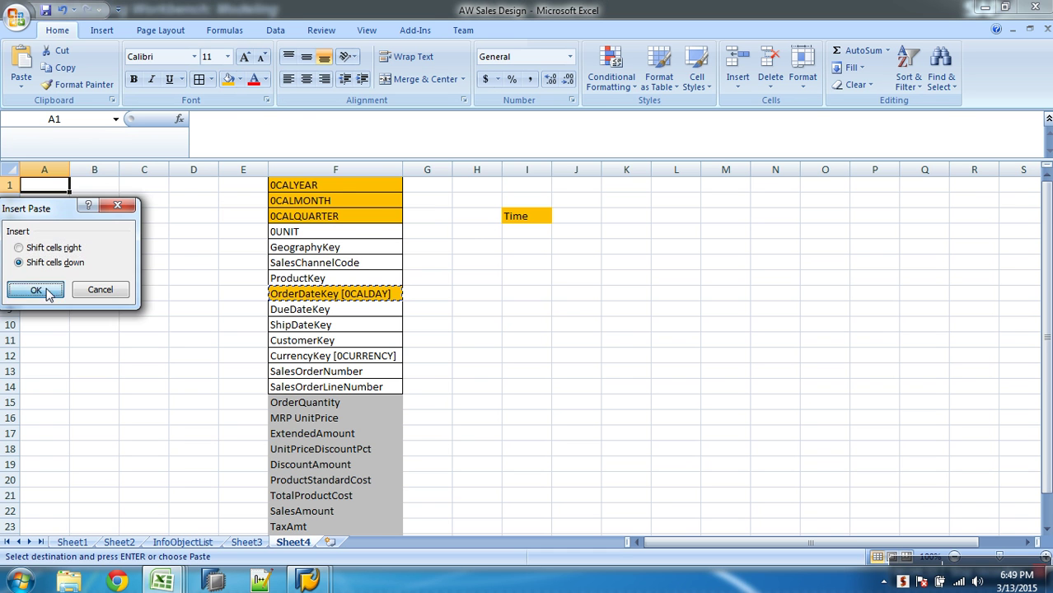
left_click(35, 289)
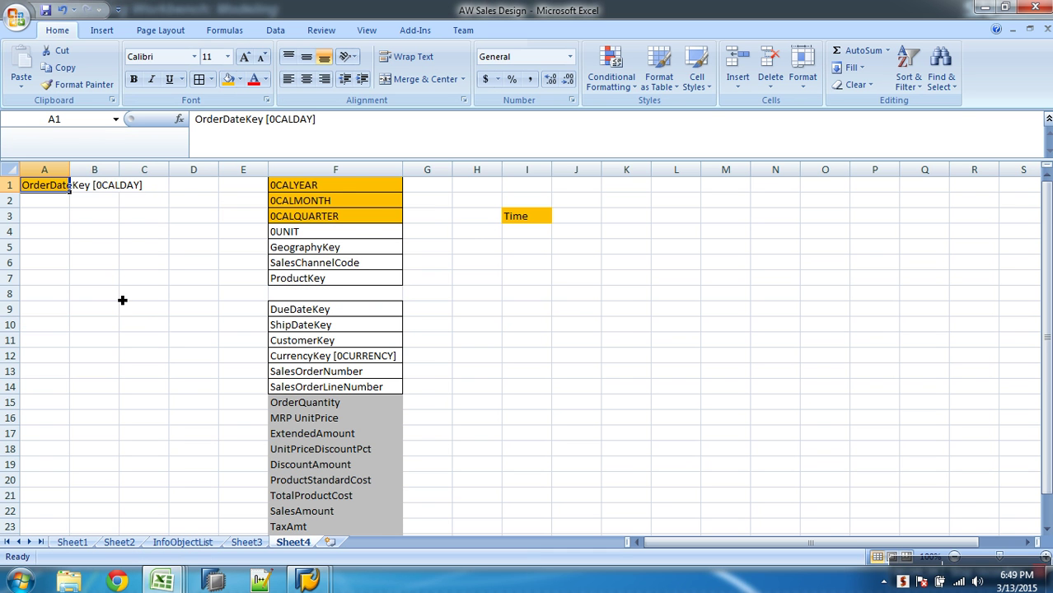
double_click(70, 170)
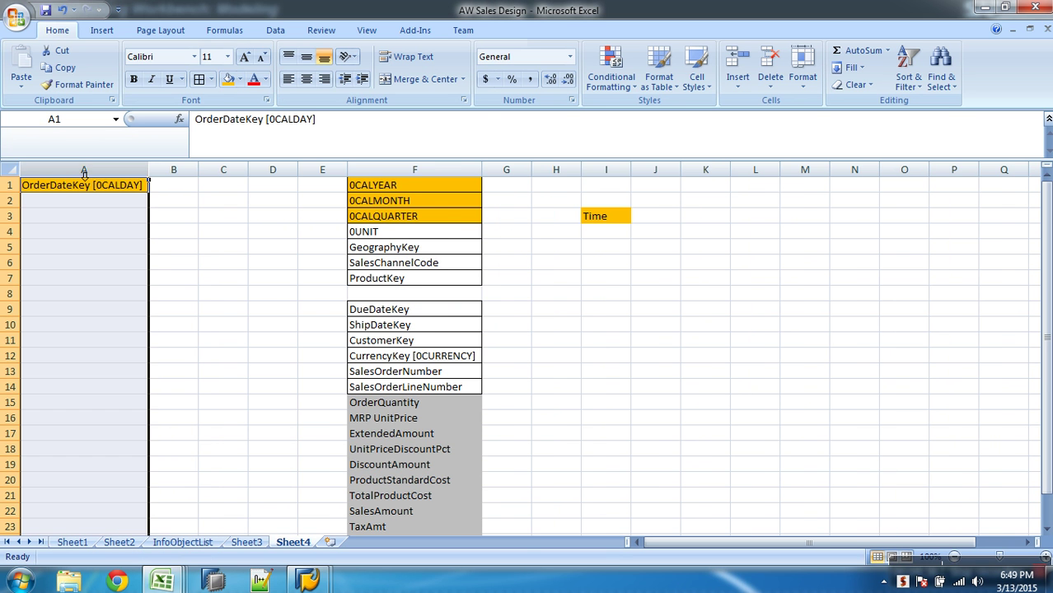
- Insert a row above 0CALYEAR and move OrderDateKey [0CALDAY] into F1
right_click(11, 187)
left_click(66, 269)
key("ctrl+x")
left_click(387, 188)
key("ctrl+v")
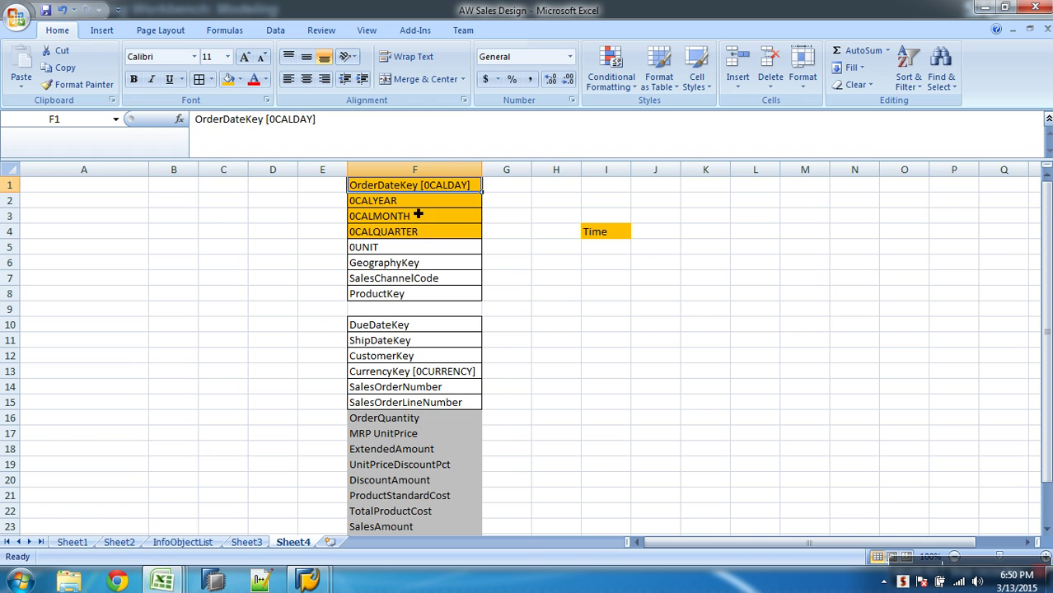
- Review the orange time fields, the grey key figures from OrderQuantity to Freight, and the 0UNIT and CurrencyKey [0CURRENCY] fields
left_click(540, 293)
left_click_drag(409, 193, 421, 236)
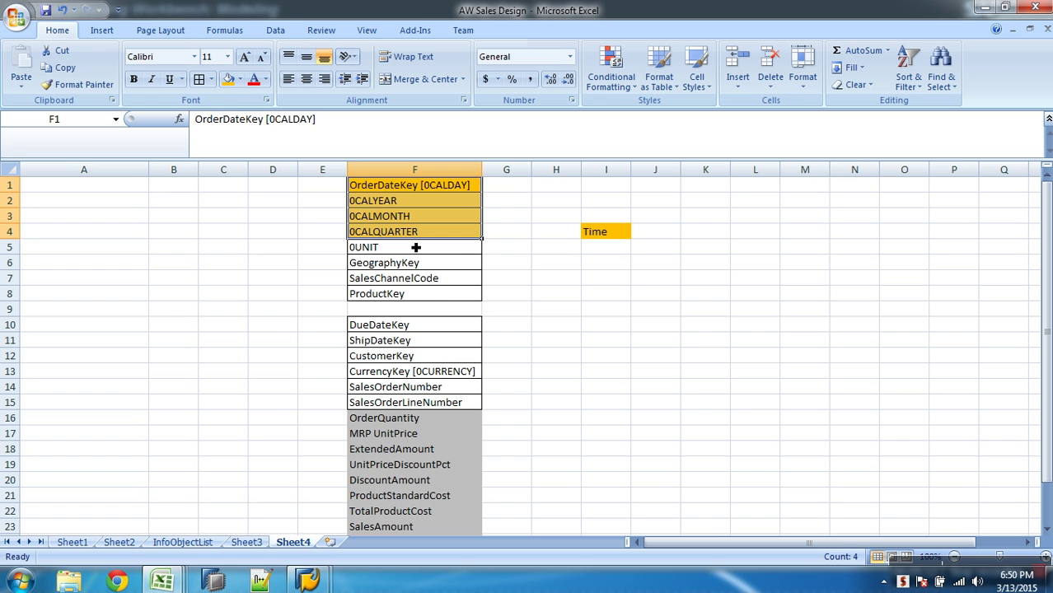
scroll(415, 247, "down", 2)
left_click_drag(445, 331, 454, 468)
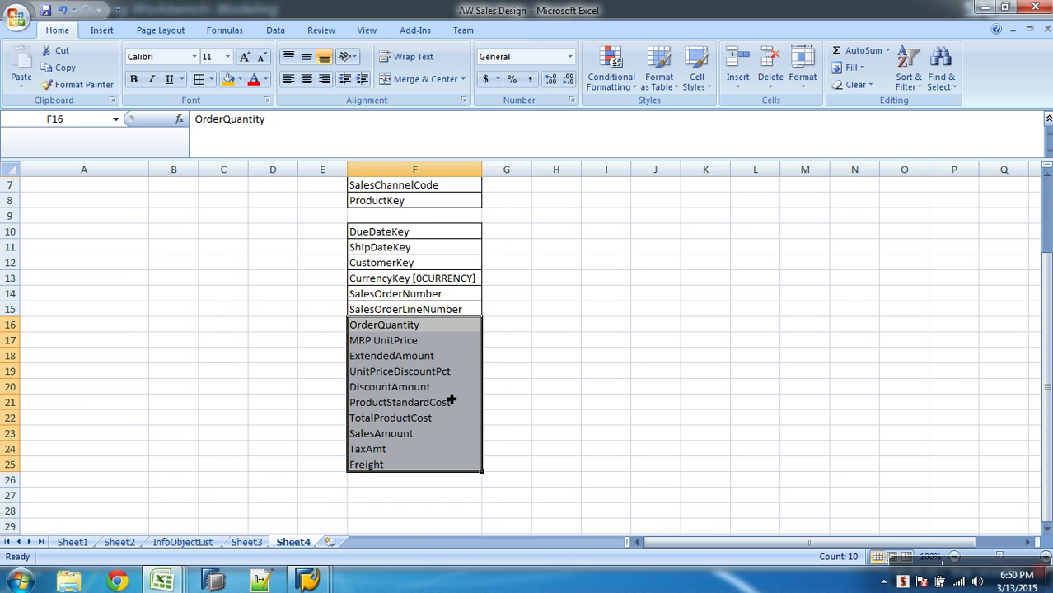
scroll(450, 401, "up", 2)
left_click(474, 374)
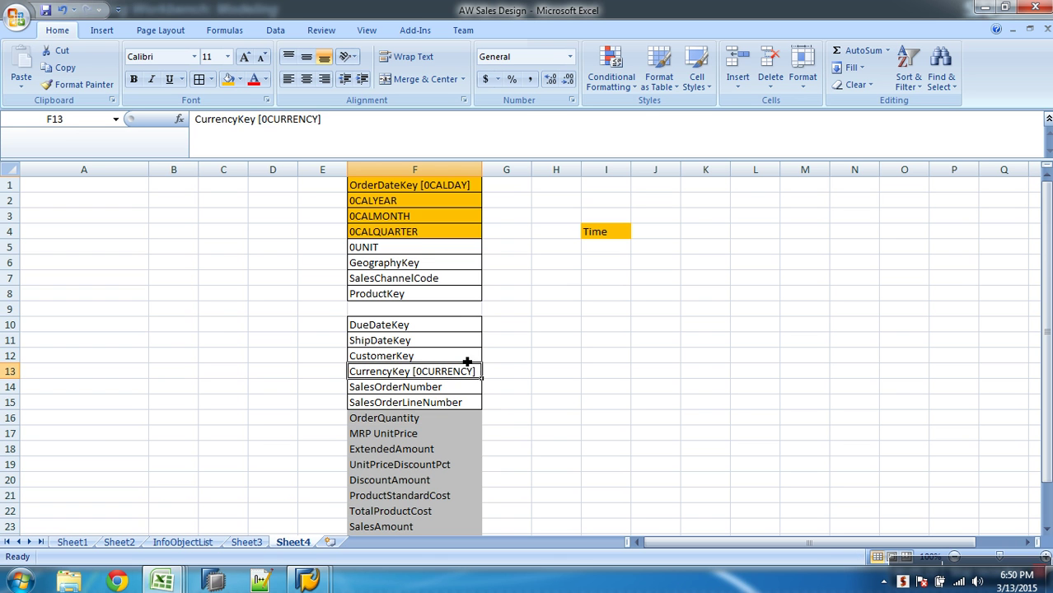
left_click(412, 251)
left_click(445, 371)
- Fill the 0UNIT and CurrencyKey [0CURRENCY] cells with medium blue
left_click(411, 253)
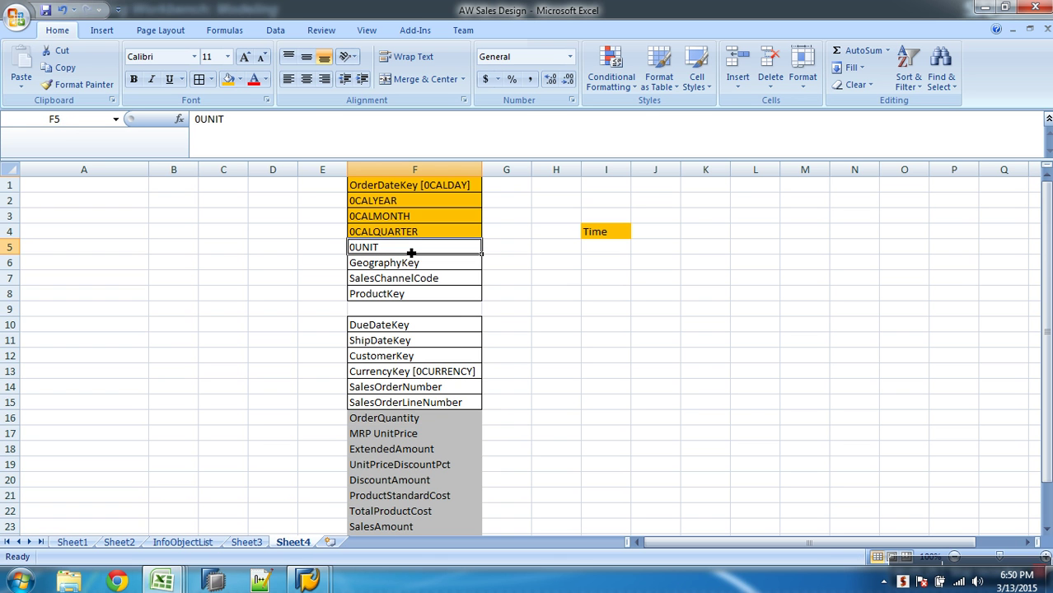
left_click(239, 79)
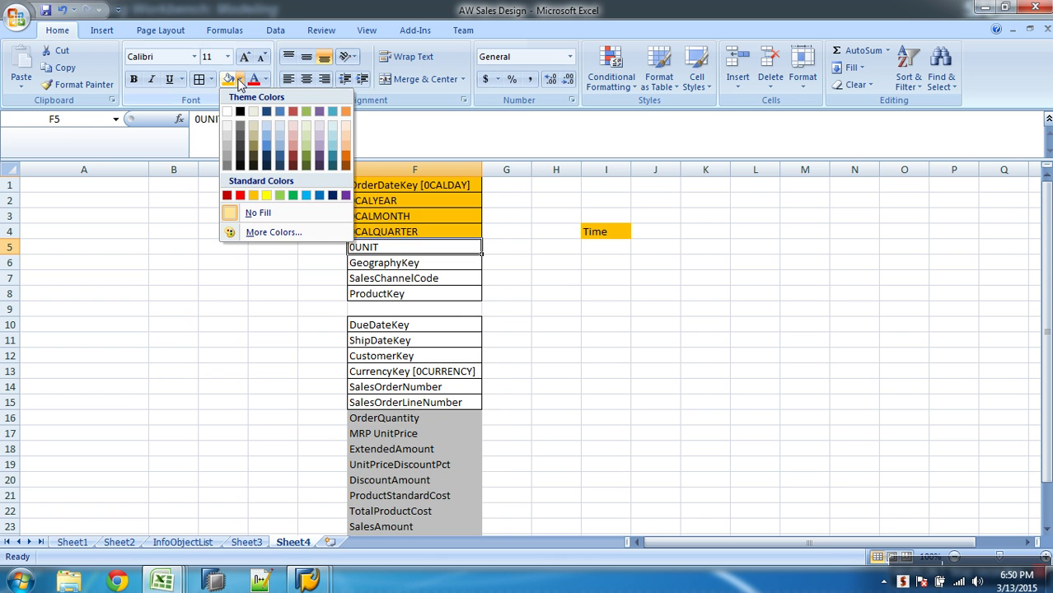
left_click(266, 144)
left_click(457, 374)
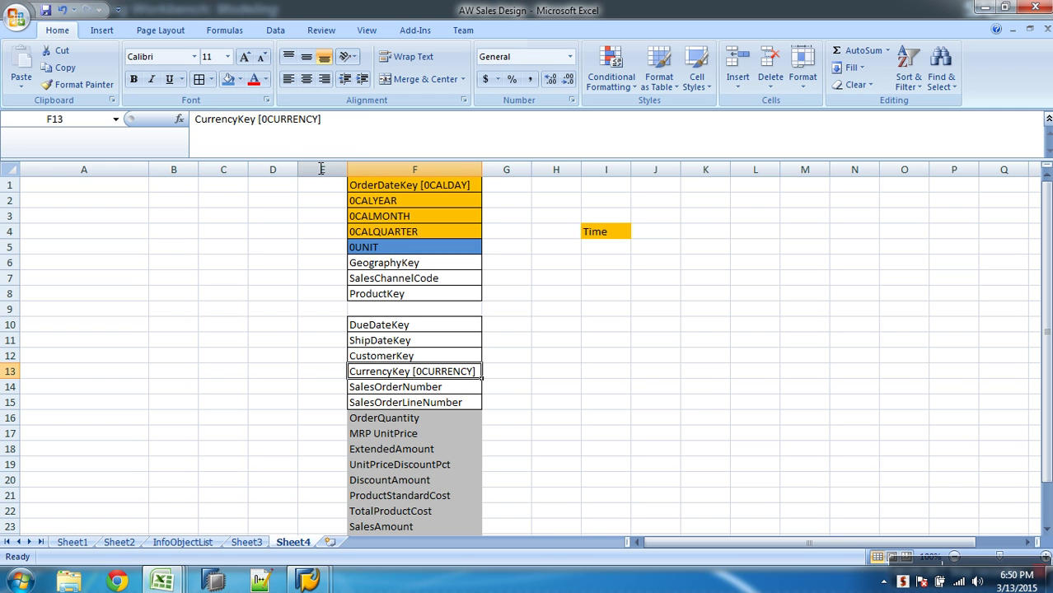
left_click(228, 79)
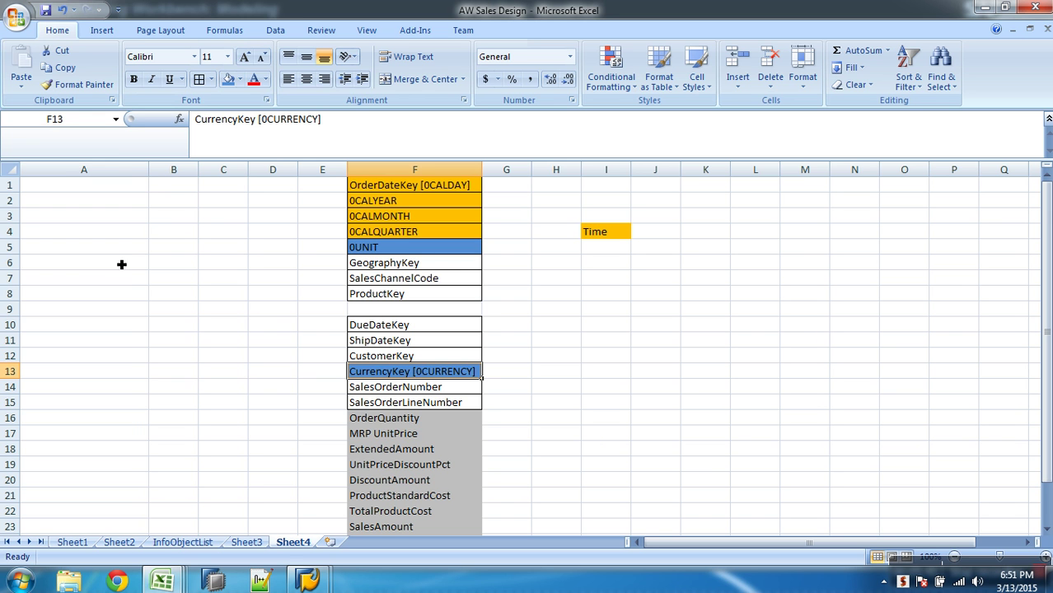
- Insert a row above GeographyKey and move CurrencyKey [0CURRENCY] into F6 under 0UNIT
left_click(16, 266)
right_click(17, 267)
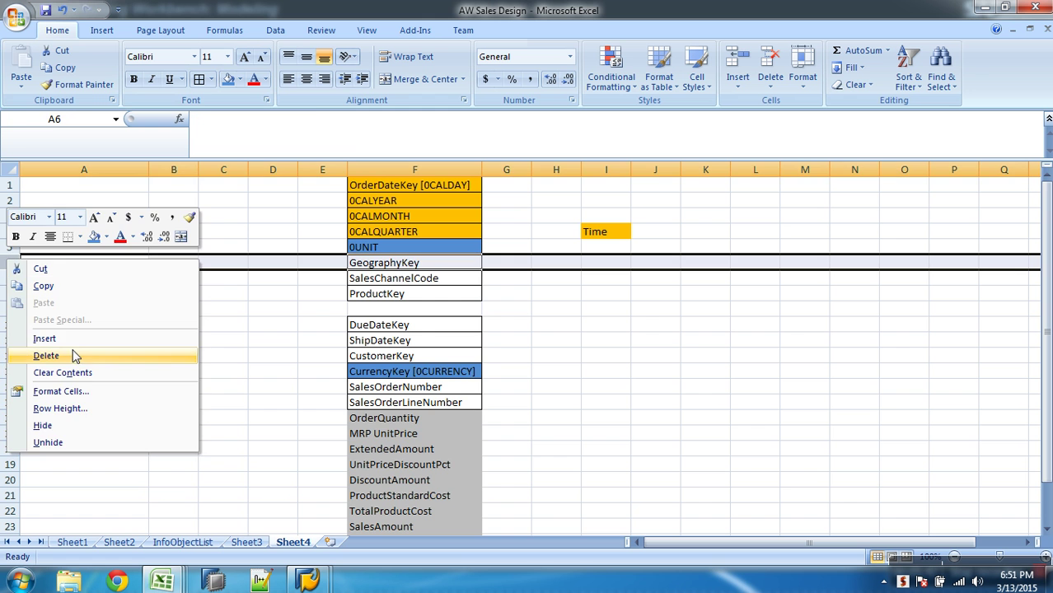
left_click(74, 339)
left_click(397, 393)
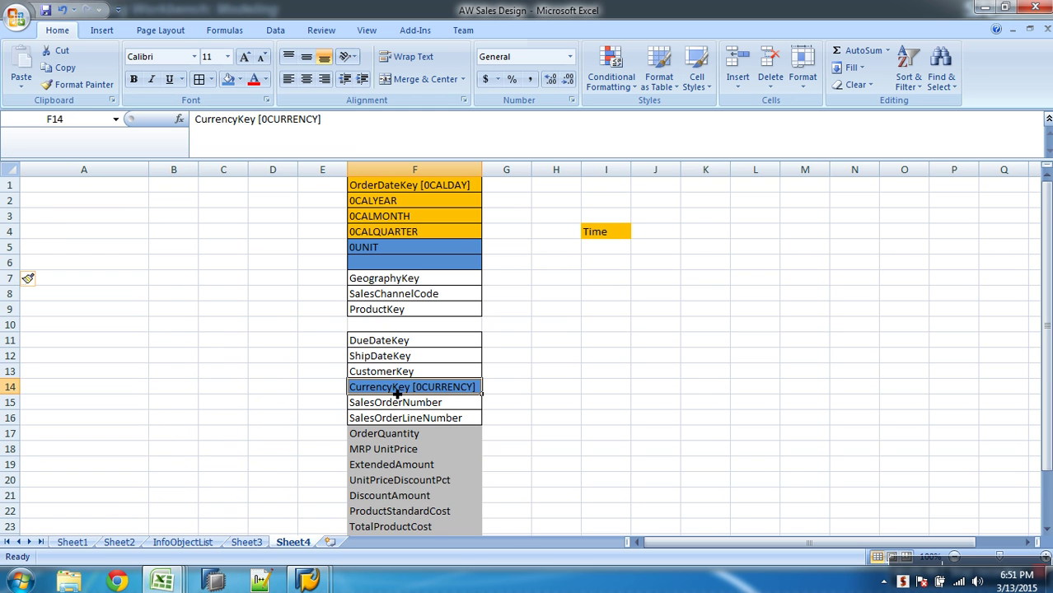
left_click_drag(397, 393, 381, 272)
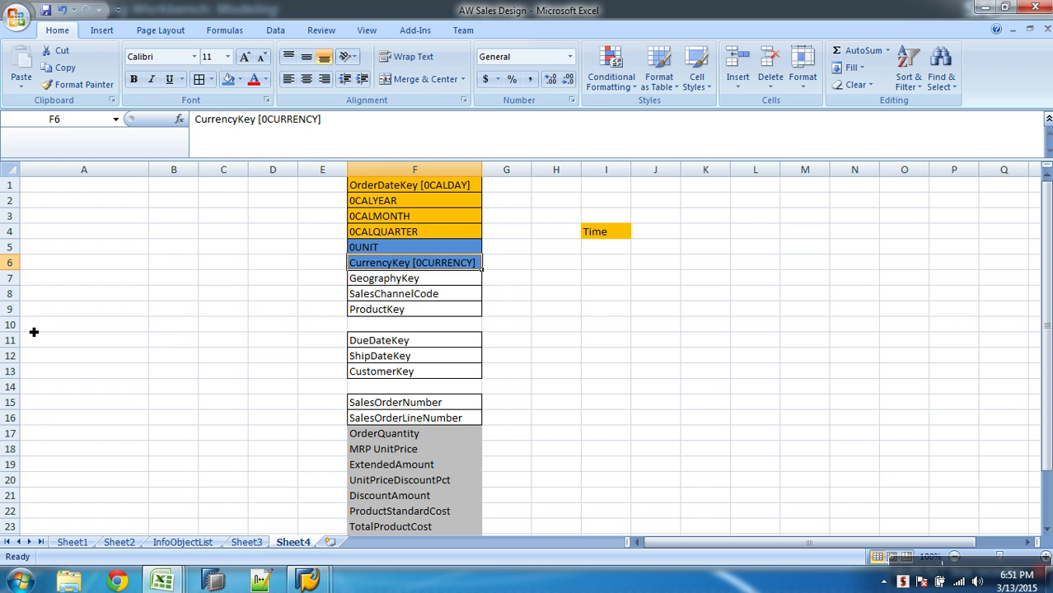
- Delete the empty rows 10 and 14 from the field list
left_click(20, 330)
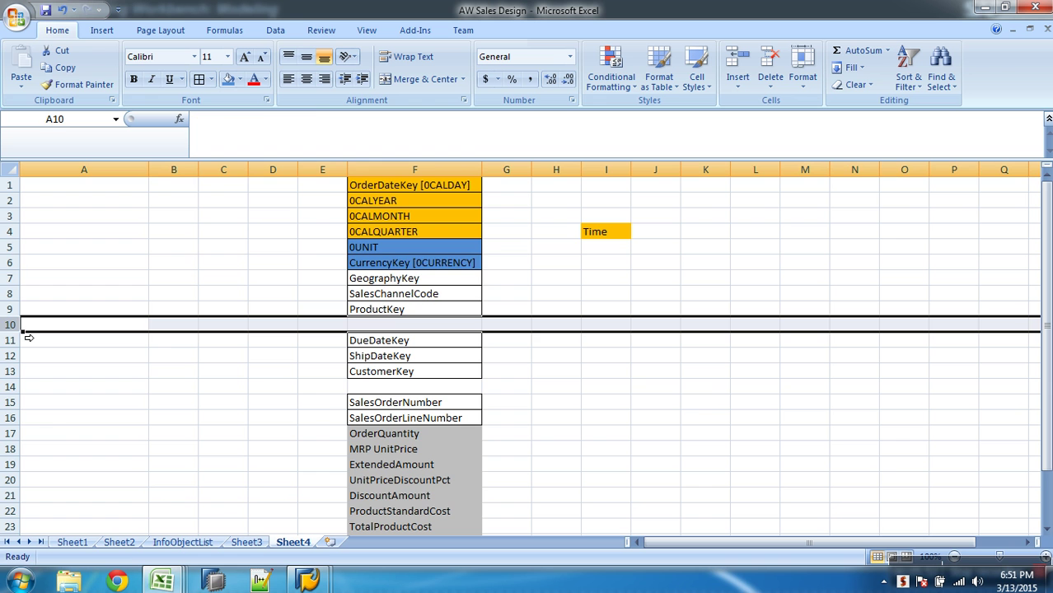
left_click(10, 386, "ctrl")
right_click(12, 392)
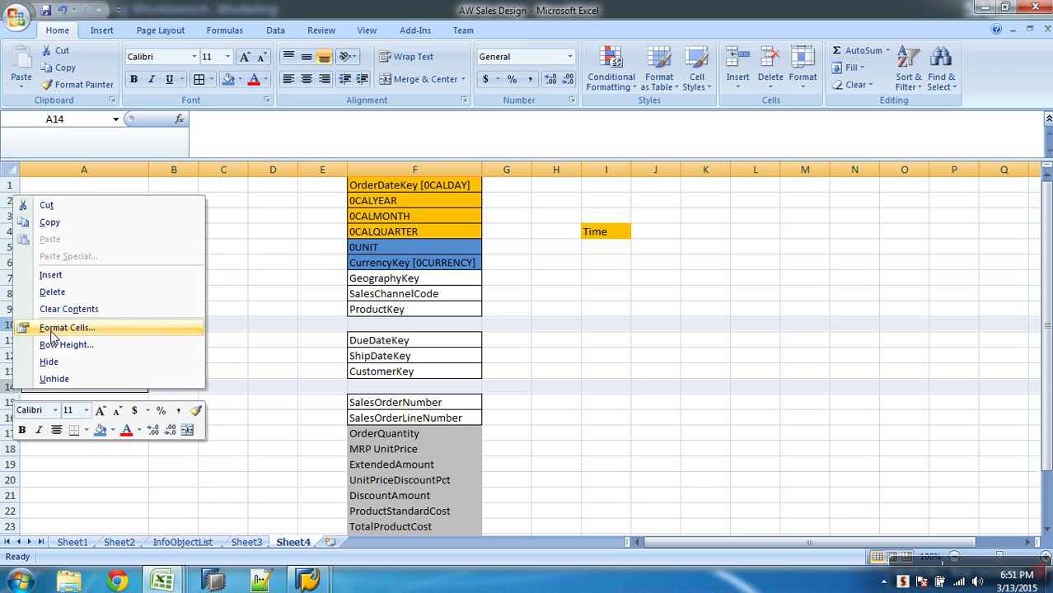
left_click(47, 287)
left_click(594, 327)
- Go through the uncoloured fields from GeographyKey to SalesOrderLineNumber one by one
left_click_drag(427, 284, 428, 300)
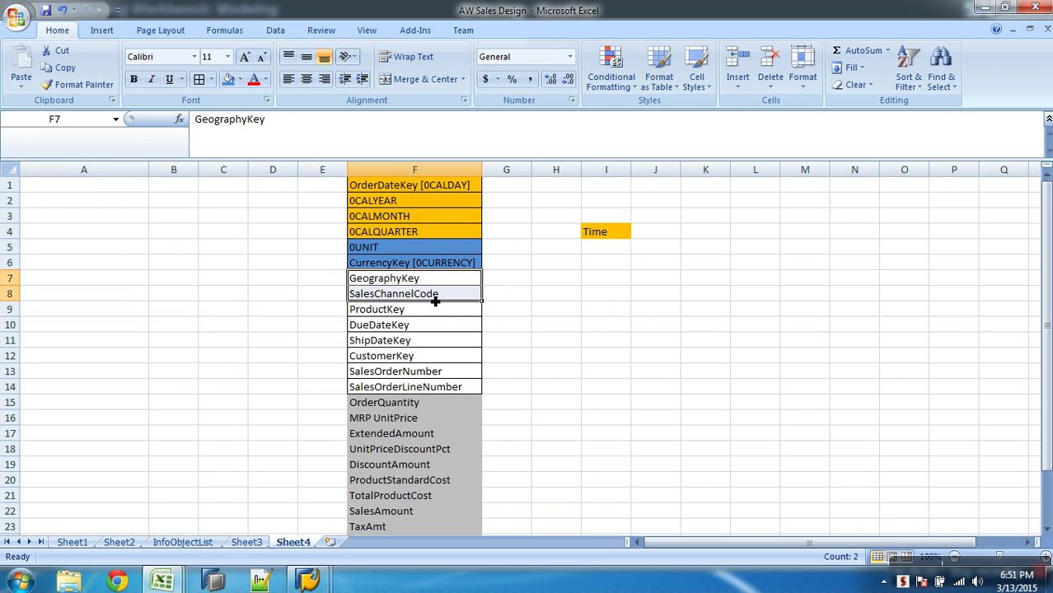
left_click(429, 298)
left_click(421, 312)
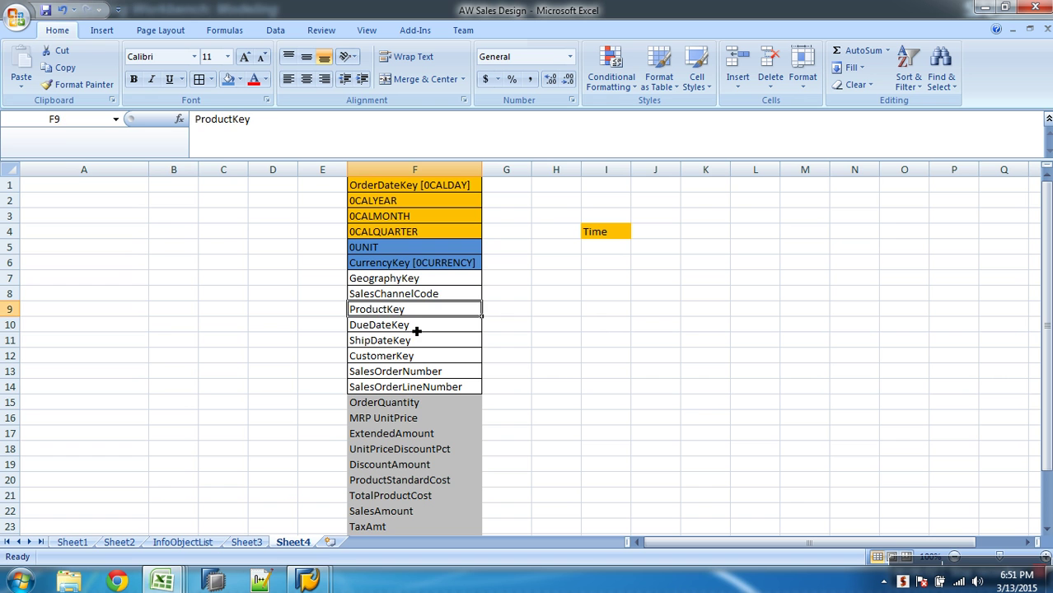
left_click(415, 330)
left_click(421, 344)
left_click(428, 363)
left_click(444, 374)
left_click(458, 392)
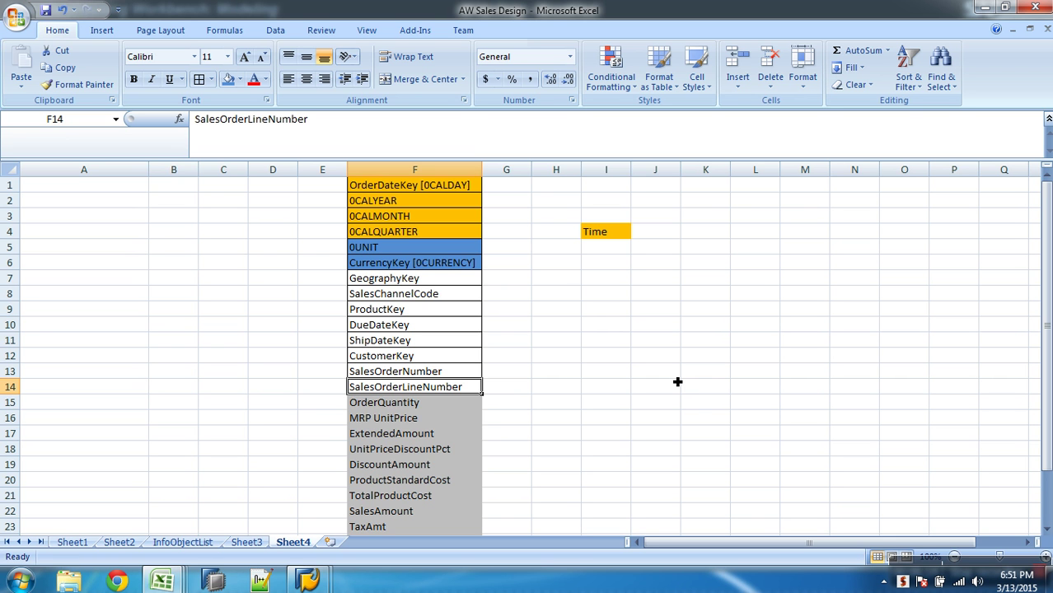
- Fill the SalesOrderNumber cell in F13 with dark blue
left_click(459, 375)
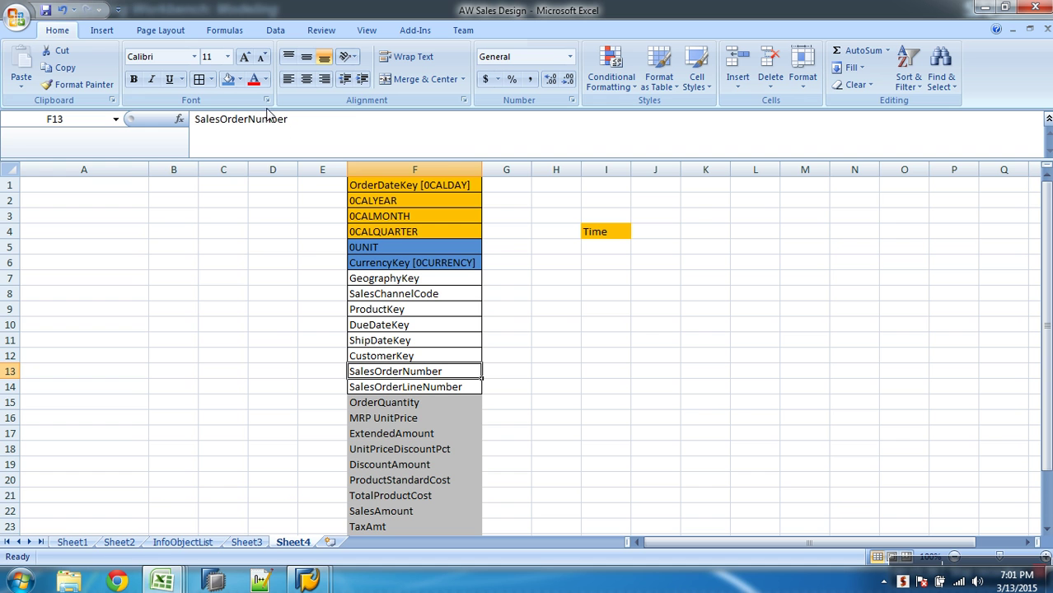
left_click(240, 79)
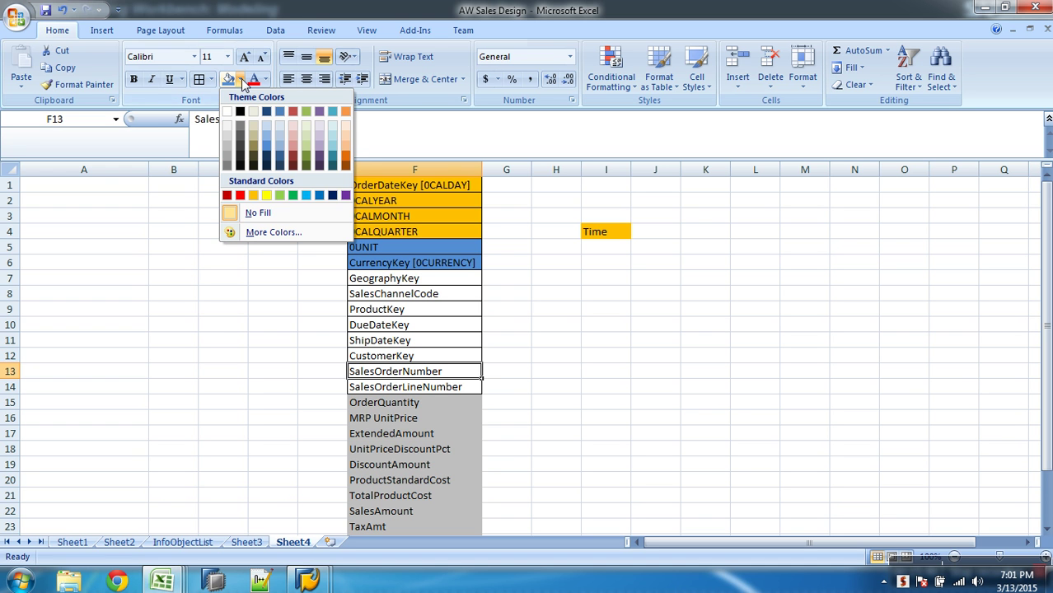
left_click(332, 195)
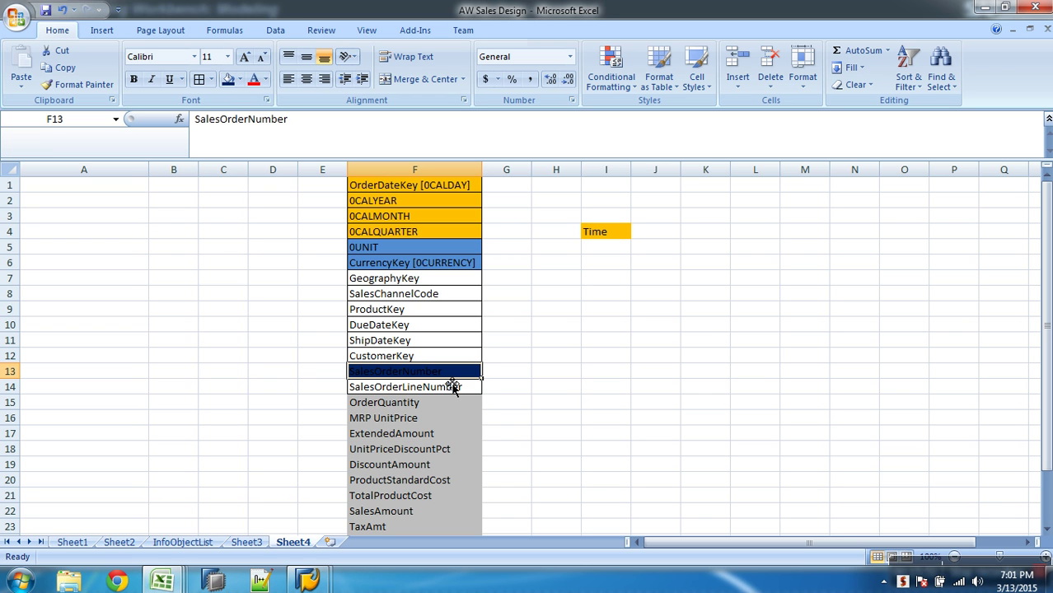
- Fill the GeographyKey cell in F7 with dark tan
left_click(377, 282)
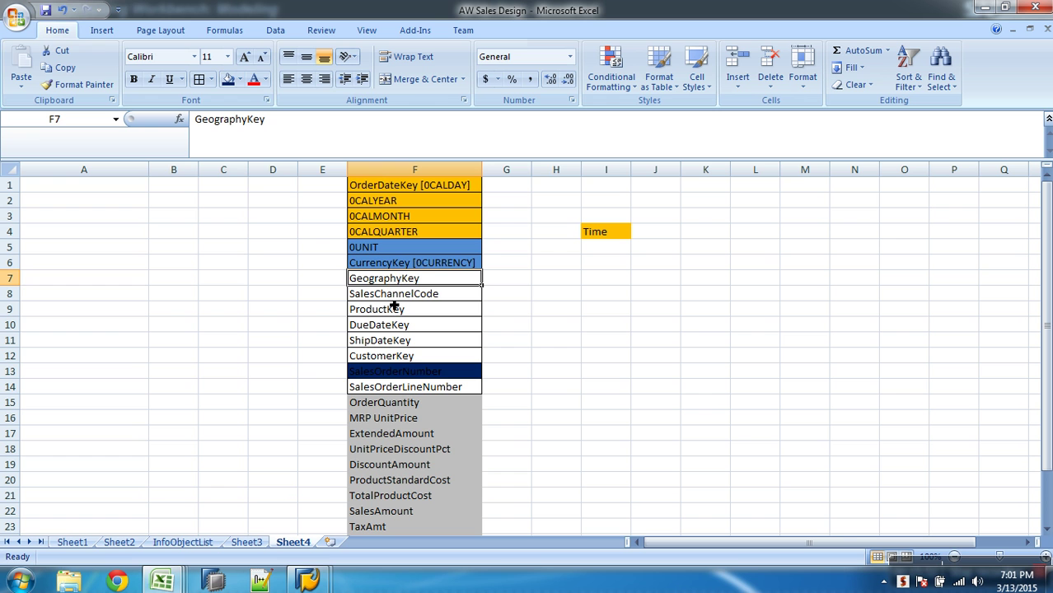
left_click(436, 393)
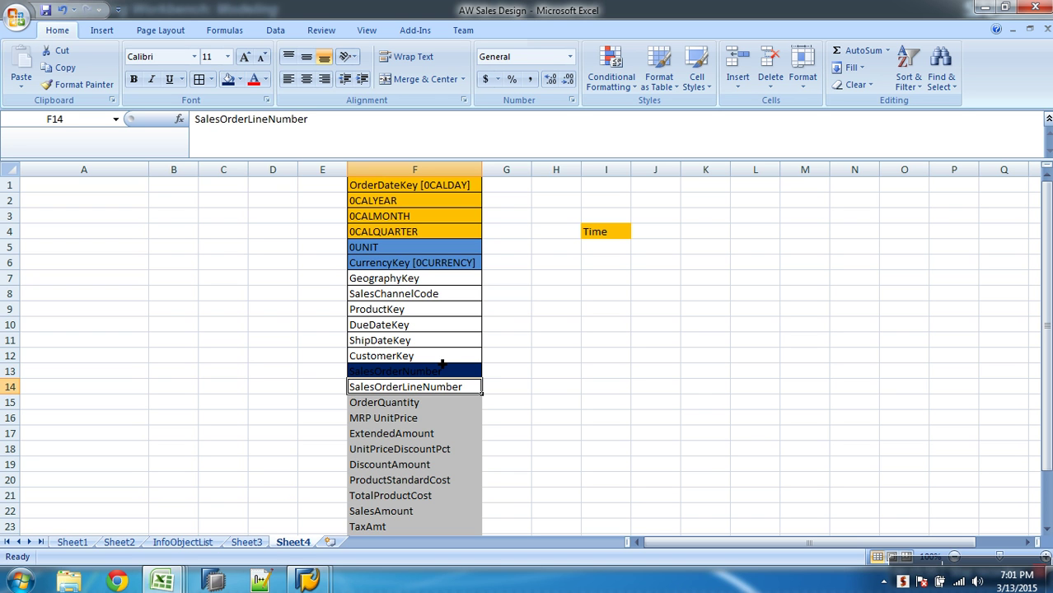
left_click(414, 283)
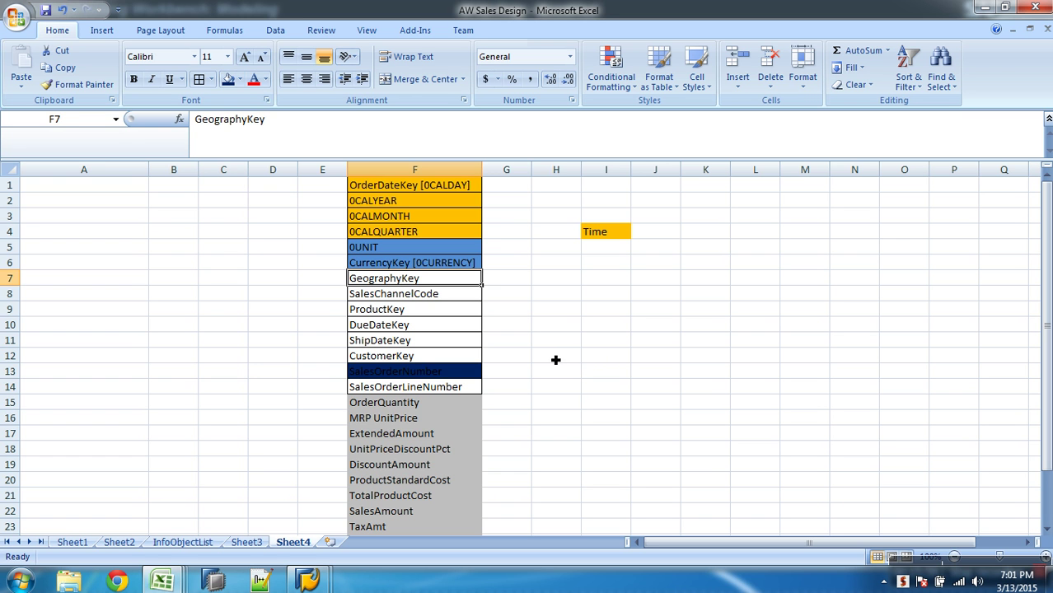
left_click(443, 377)
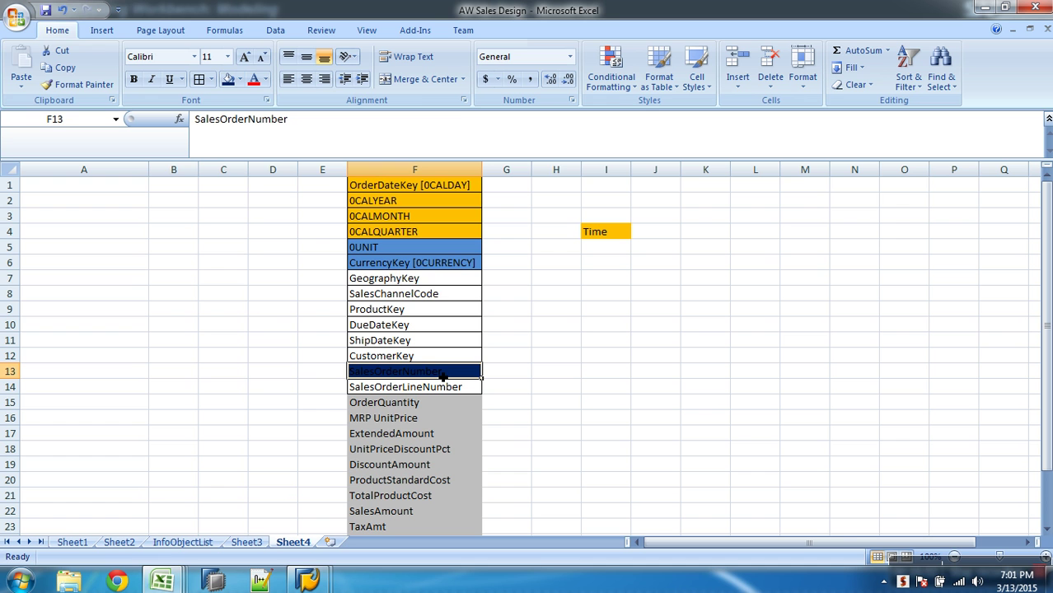
left_click(439, 283)
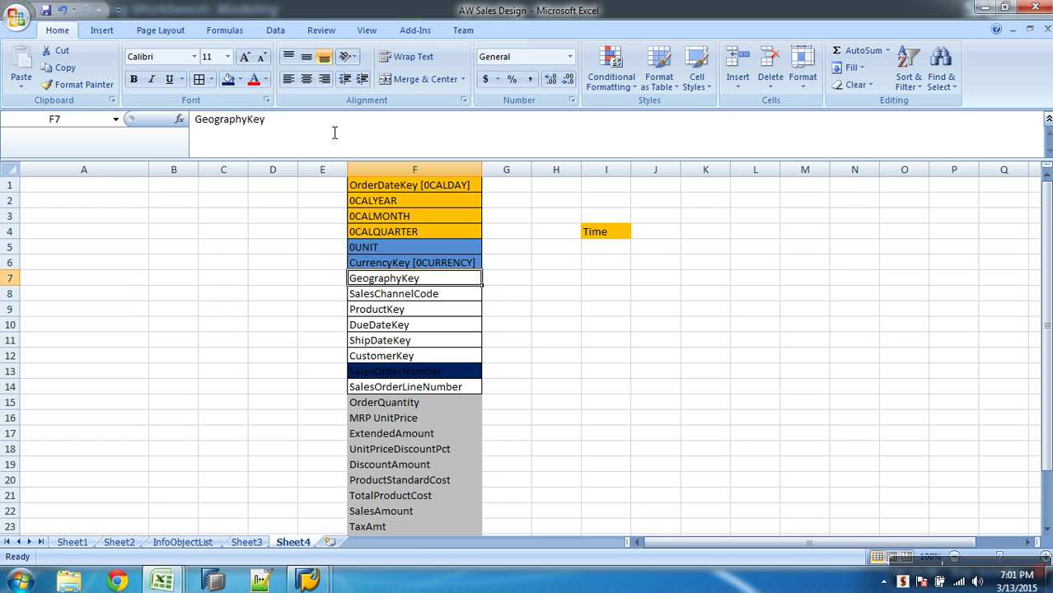
left_click(240, 79)
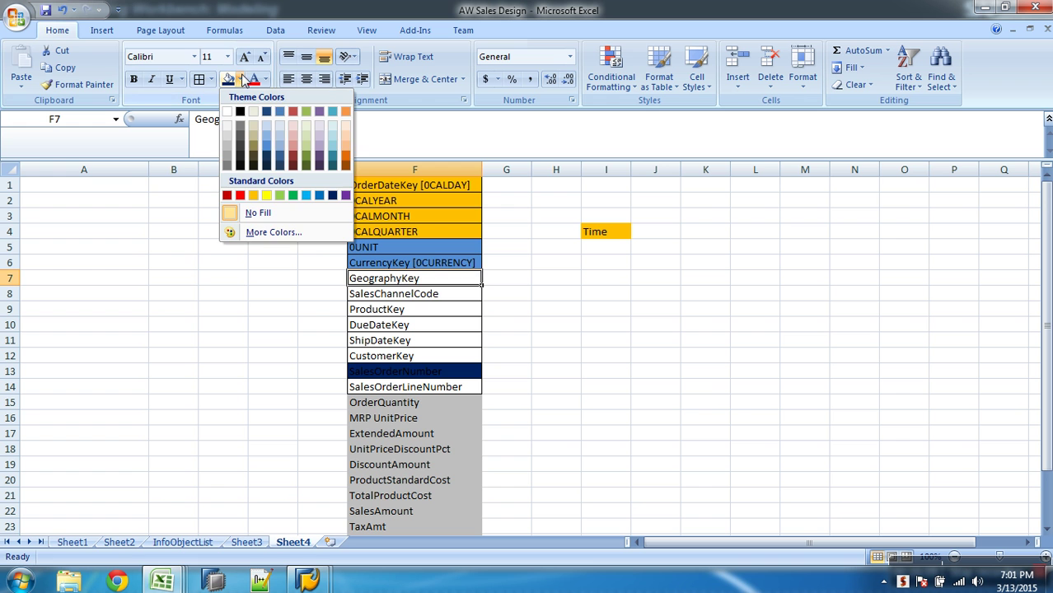
left_click(255, 149)
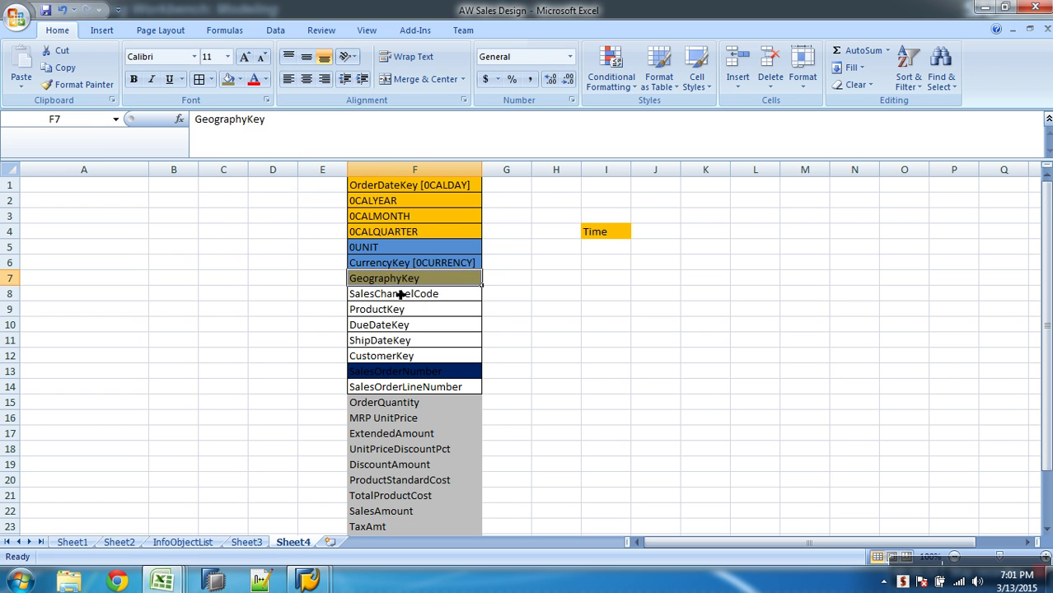
- Review the fields from SalesChannelCode to CustomerKey and SalesOrderLineNumber, comparing them with GeographyKey
left_click(401, 299)
left_click(402, 308)
left_click(401, 328)
left_click(403, 340)
left_click(404, 356)
left_click(409, 387)
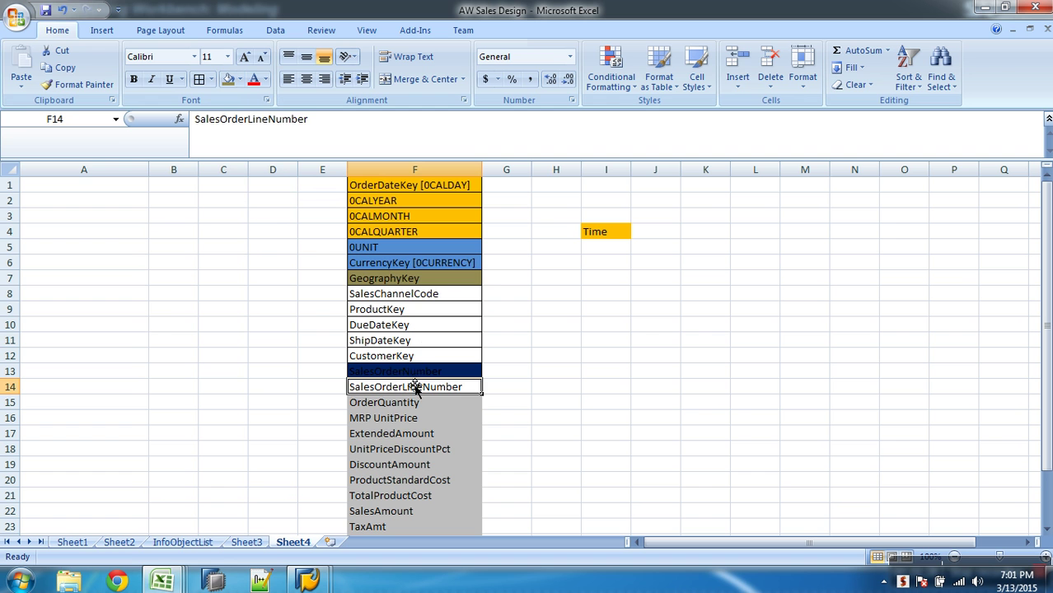
left_click(424, 281)
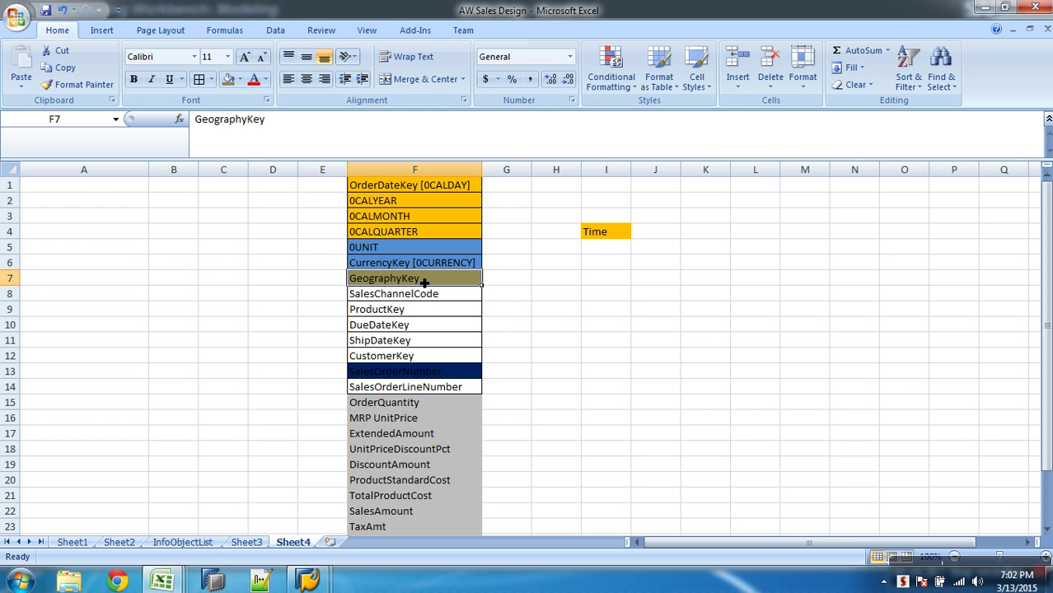
left_click_drag(403, 296, 402, 352)
left_click_drag(402, 356, 402, 356)
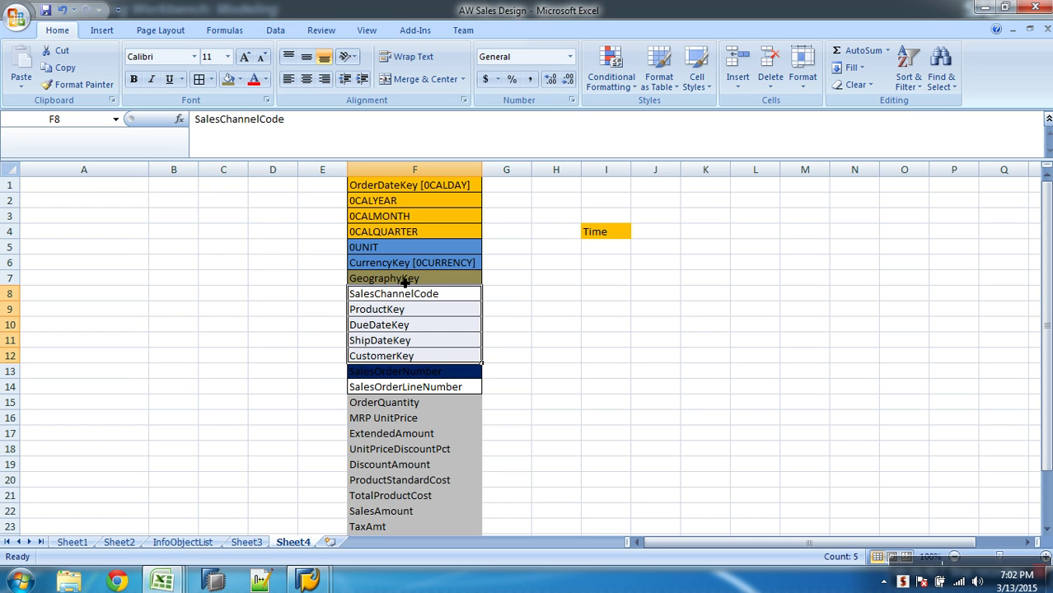
left_click(499, 309)
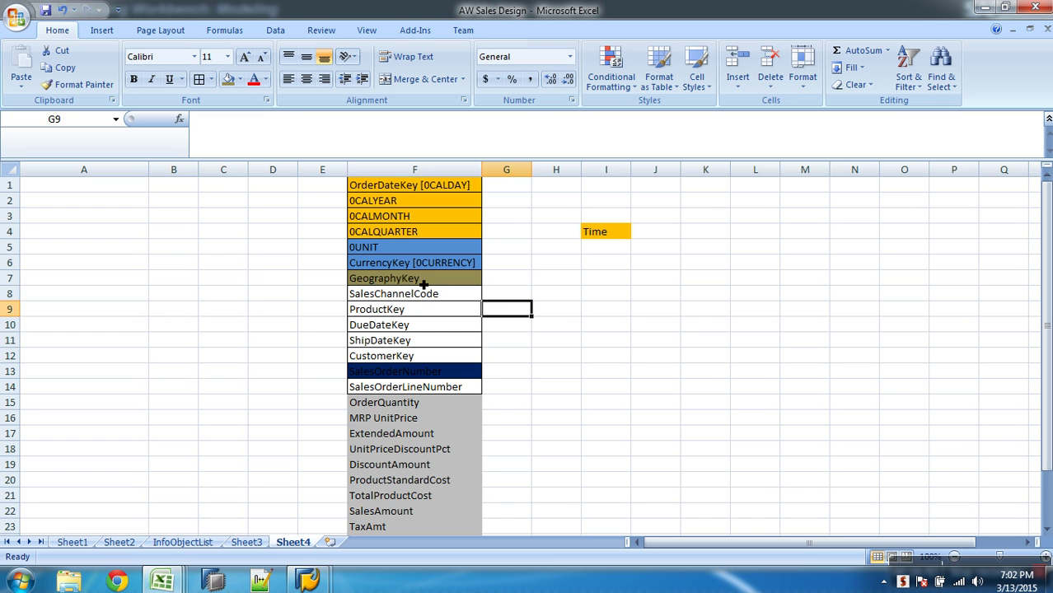
- Fill the CustomerKey cell in F12 with the same dark tan as GeographyKey
left_click(423, 284)
left_click(435, 361)
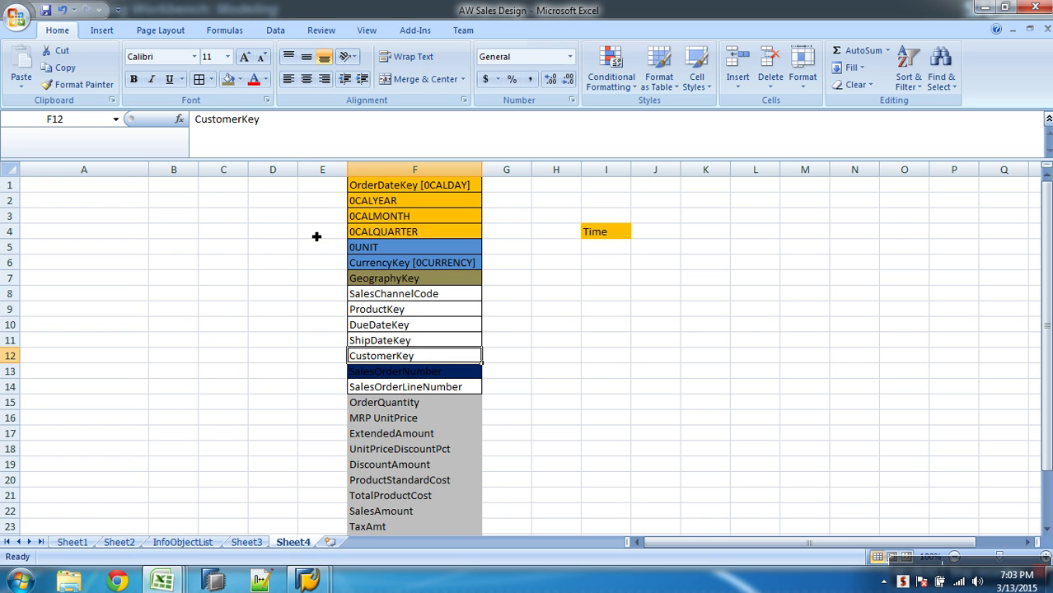
left_click(228, 83)
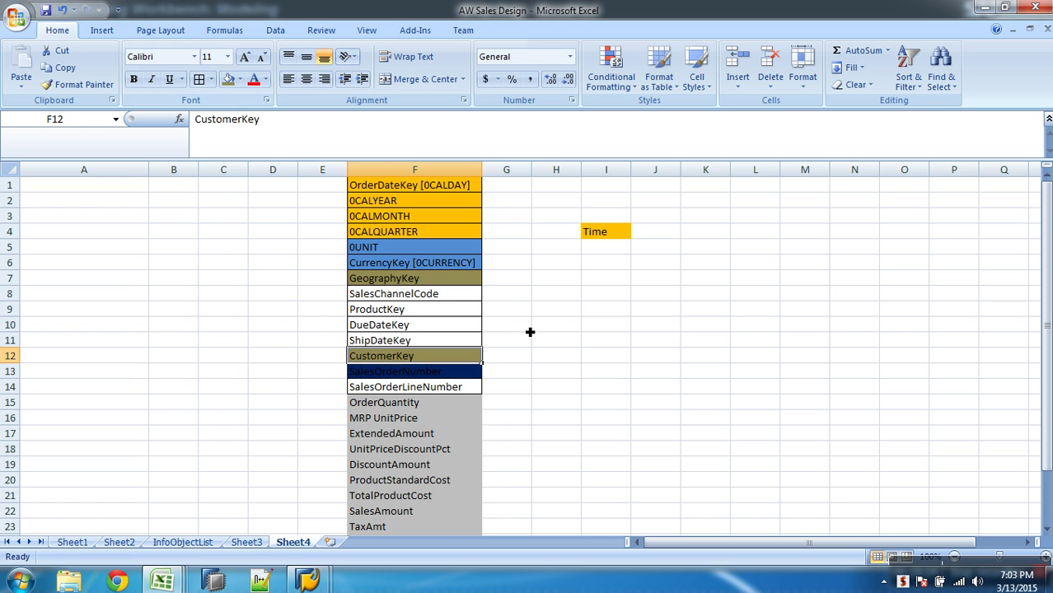
- Fill the SalesChannelCode cell in F8 with light red
left_click(439, 296)
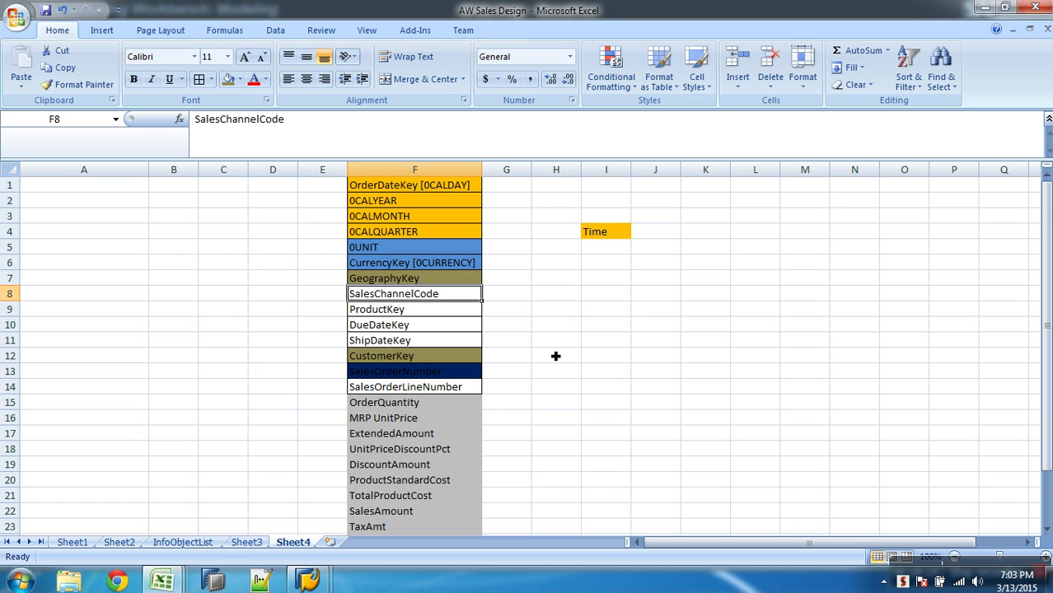
left_click_drag(451, 281, 453, 302)
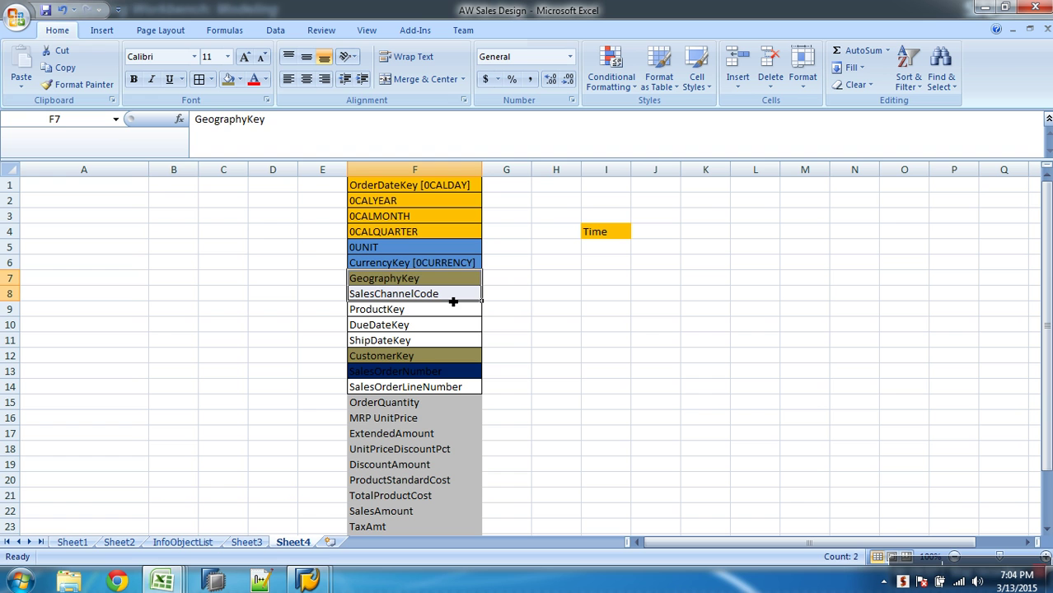
left_click(474, 300)
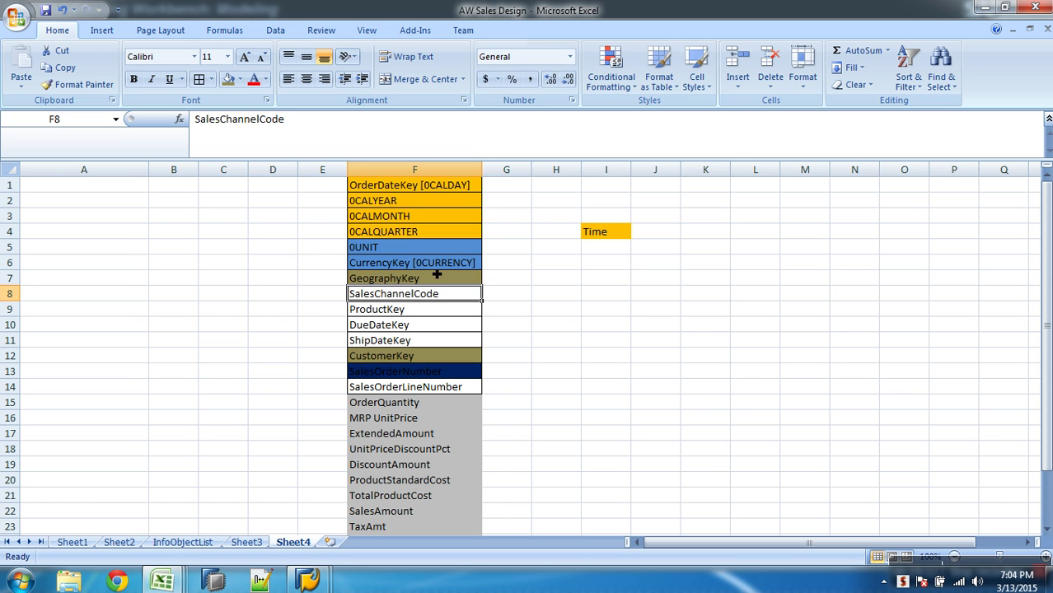
left_click(239, 79)
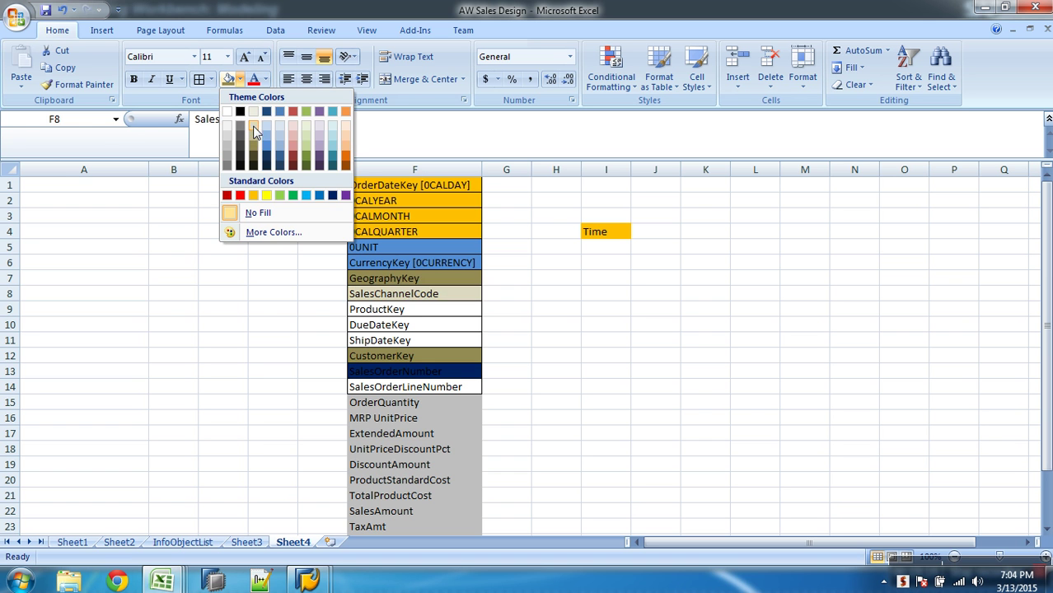
left_click(295, 146)
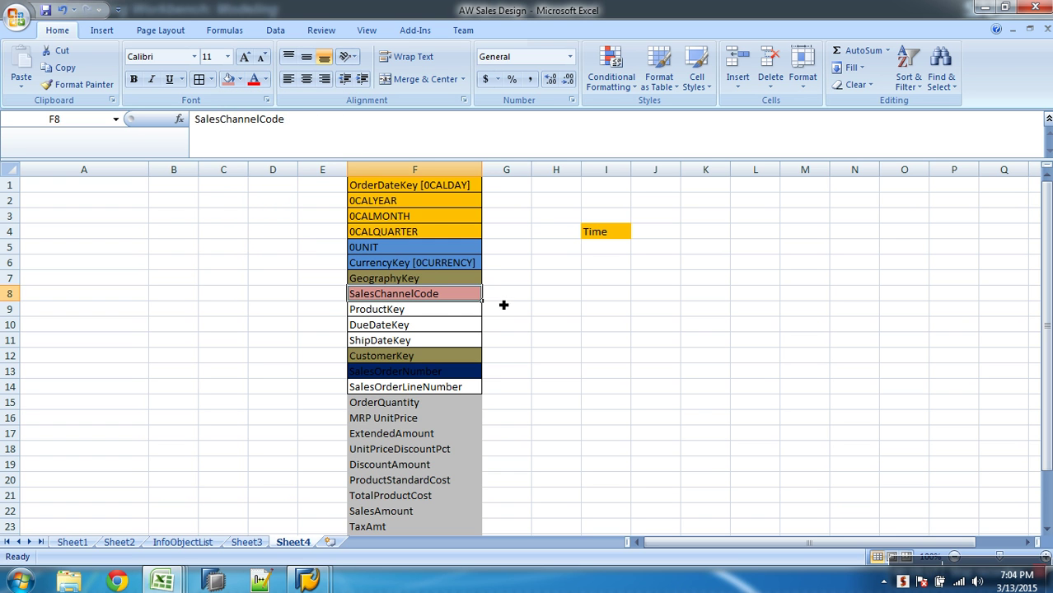
- Compare ProductKey with GeographyKey, SalesChannelCode and the fields down to CustomerKey to judge how they relate
left_click(448, 316)
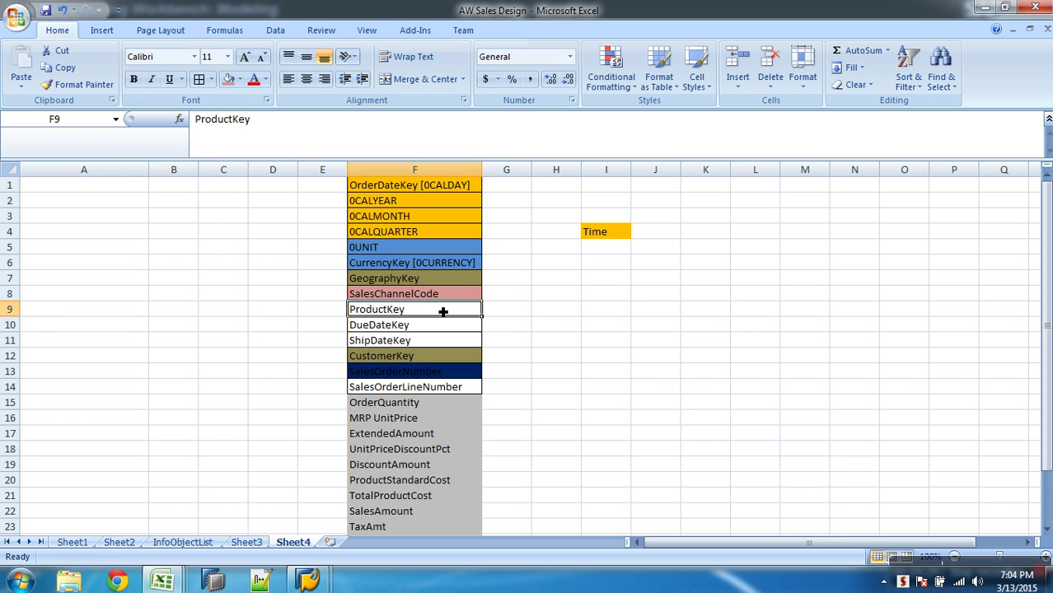
left_click(443, 298)
left_click(442, 283)
left_click(449, 298)
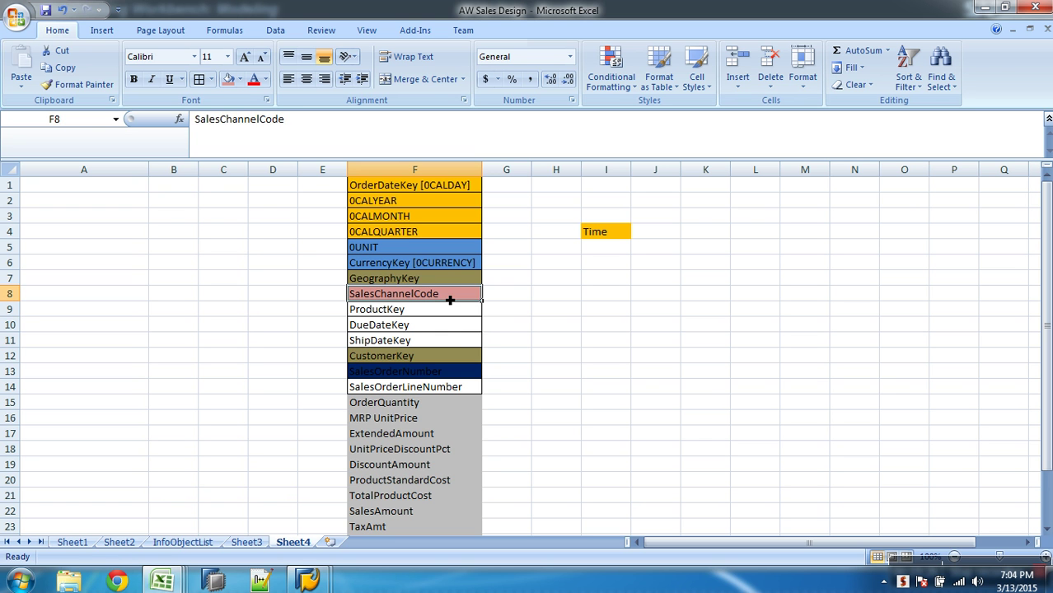
left_click(436, 313)
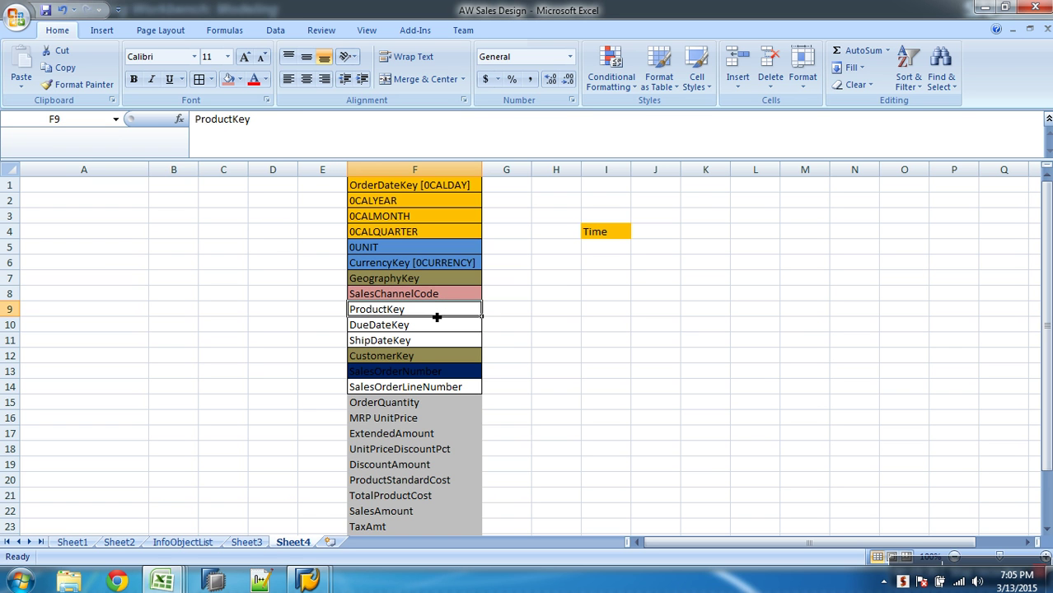
left_click(434, 281)
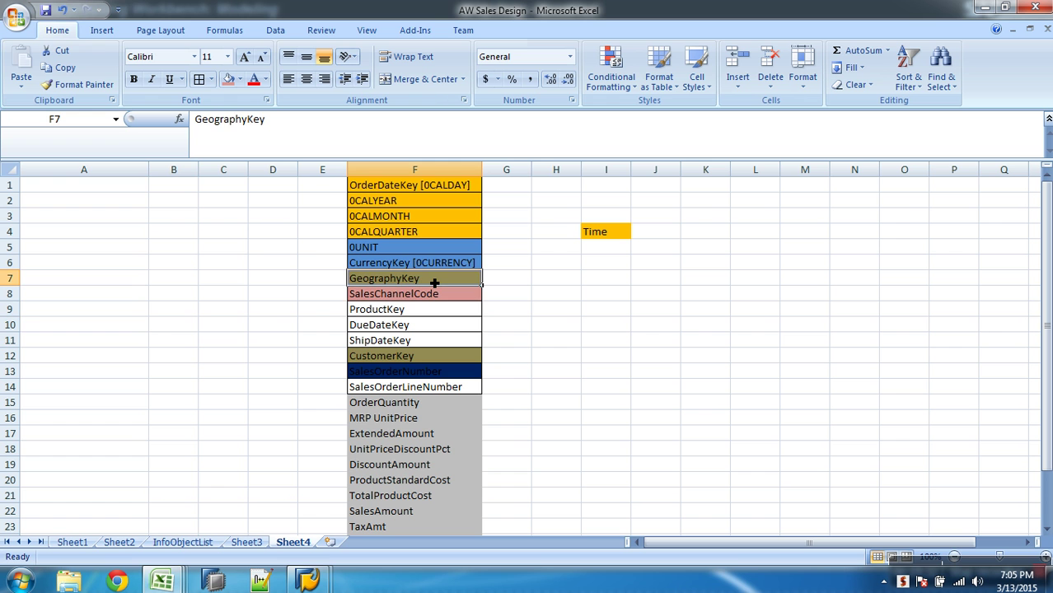
left_click(431, 299)
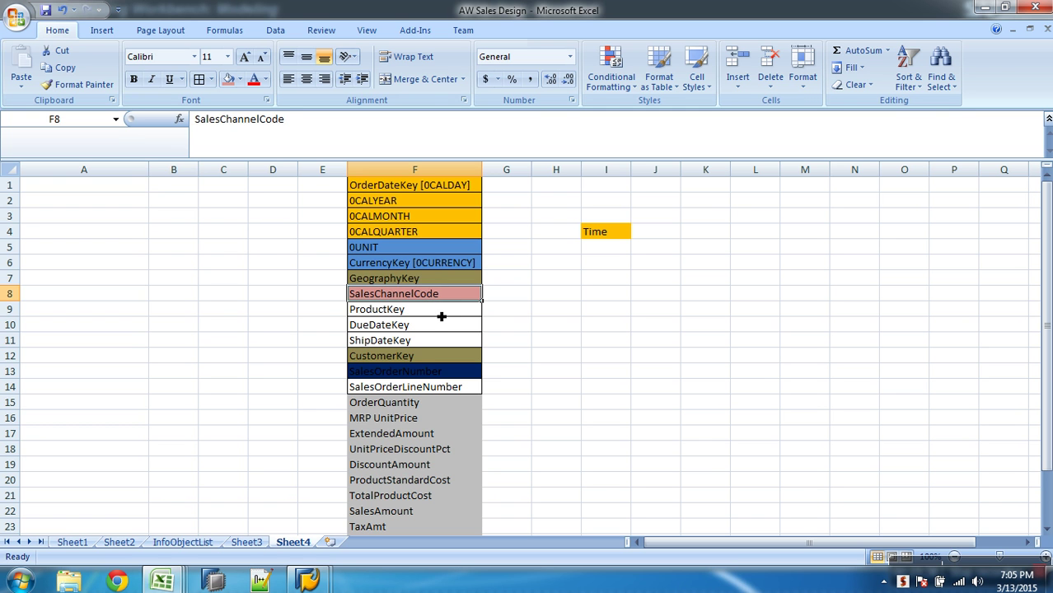
left_click(437, 311)
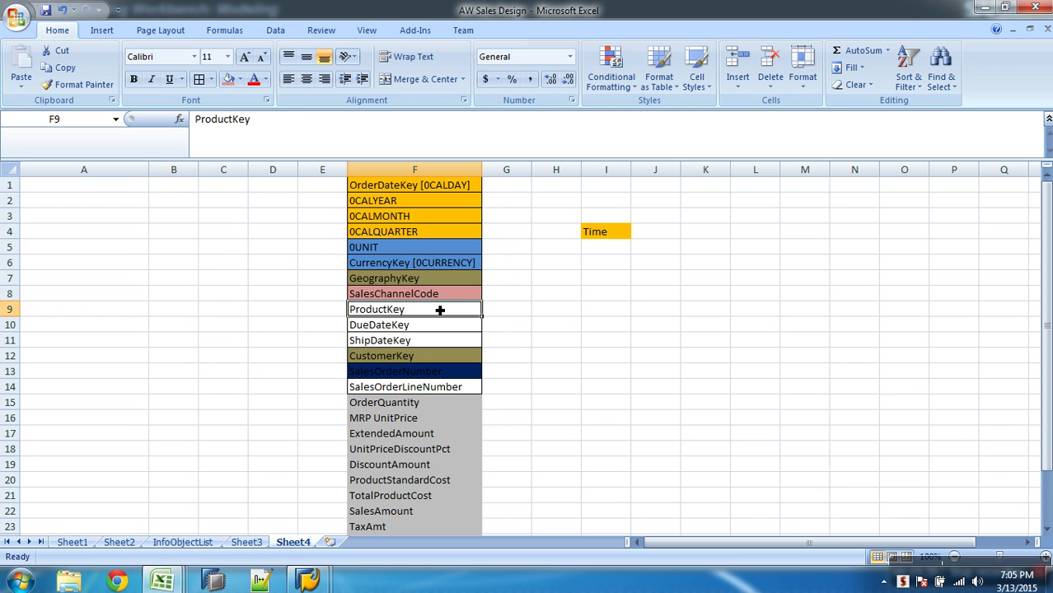
left_click(427, 281)
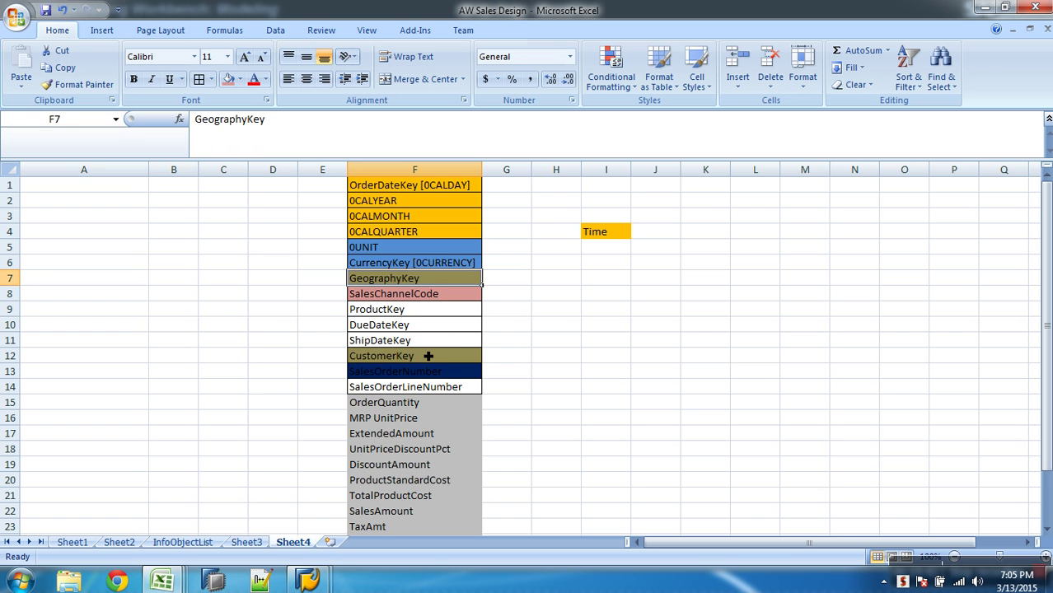
left_click(427, 356, "shift")
left_click(643, 371)
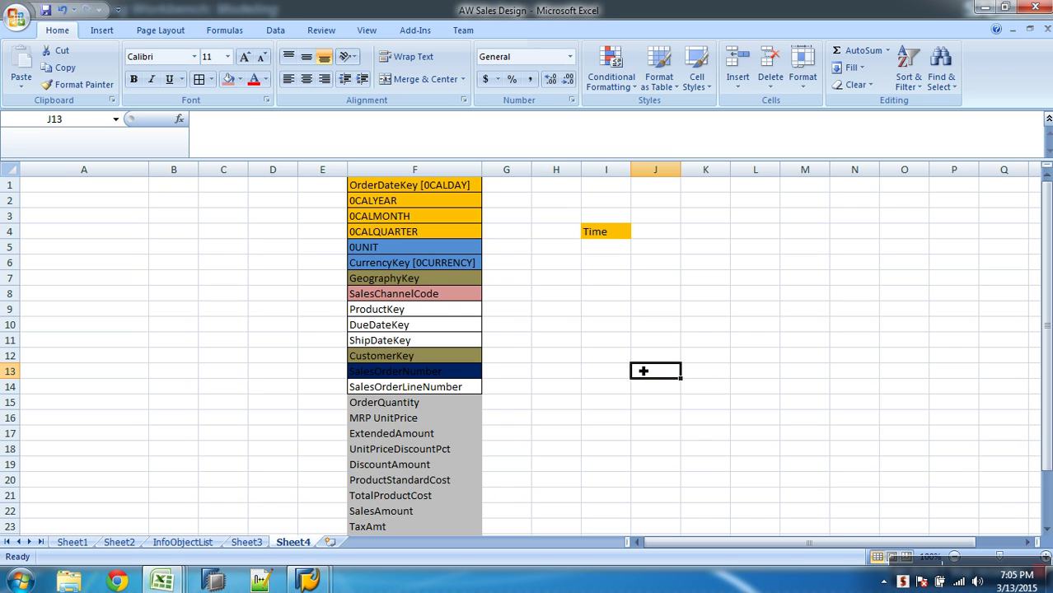
left_click(442, 310)
left_click(448, 283)
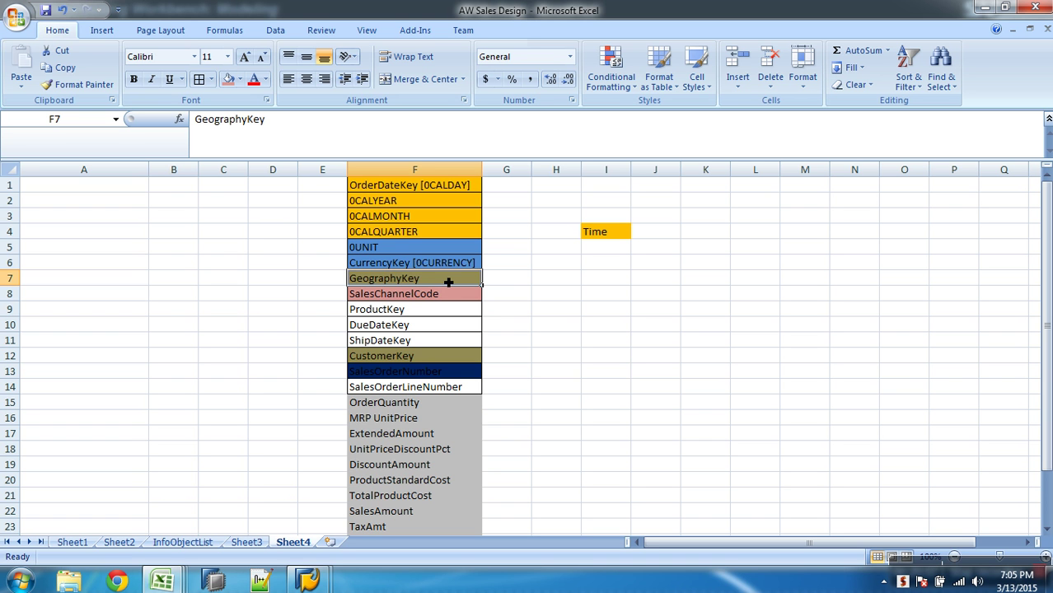
left_click(443, 310)
left_click(443, 300)
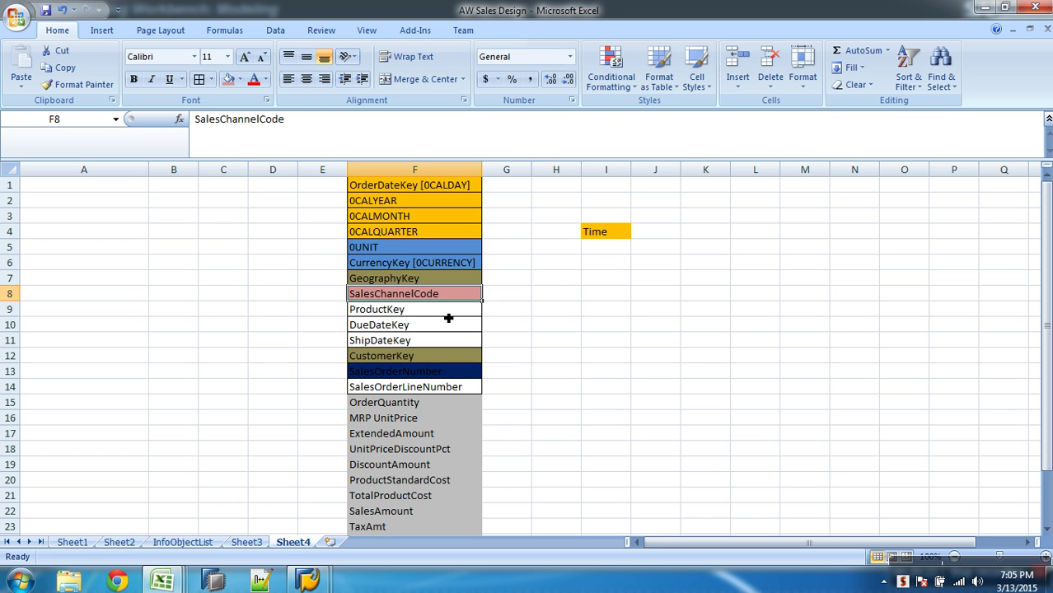
left_click(437, 317)
left_click(440, 297)
- Fill the ProductKey cell in F9 with grey
left_click(425, 309)
left_click(239, 80)
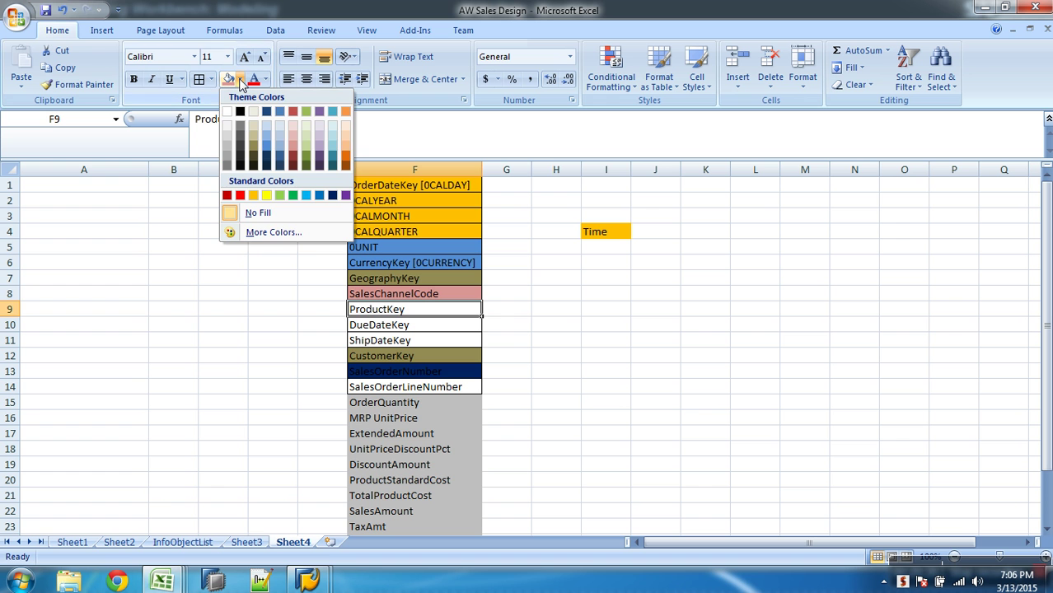
left_click(226, 147)
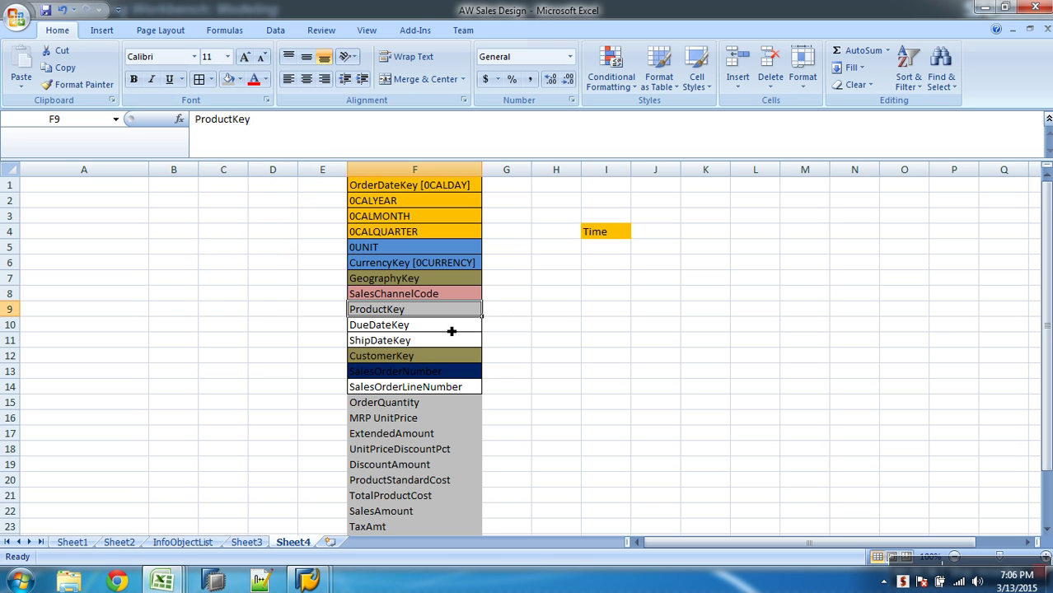
- Fill the DueDateKey and ShipDateKey cells in F10:F11 with light blue
left_click(451, 330)
left_click(456, 346)
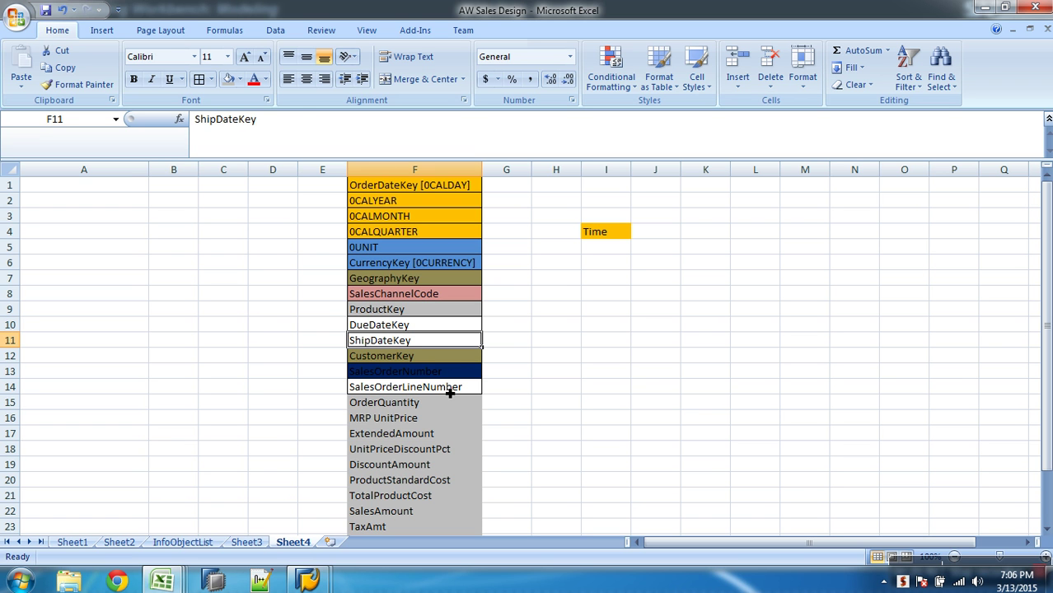
left_click(450, 393)
left_click(440, 330)
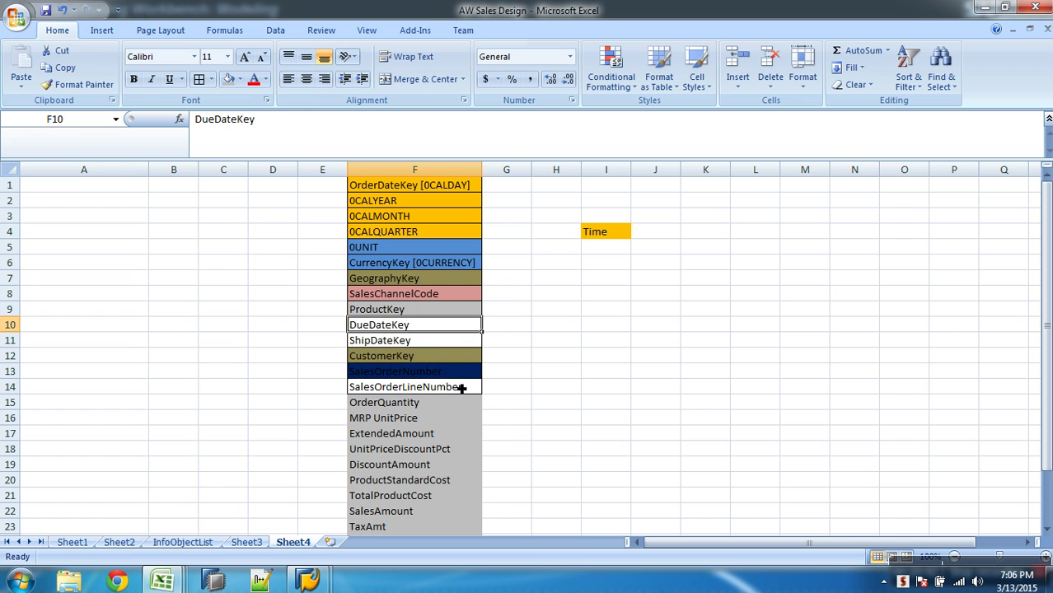
left_click(463, 389)
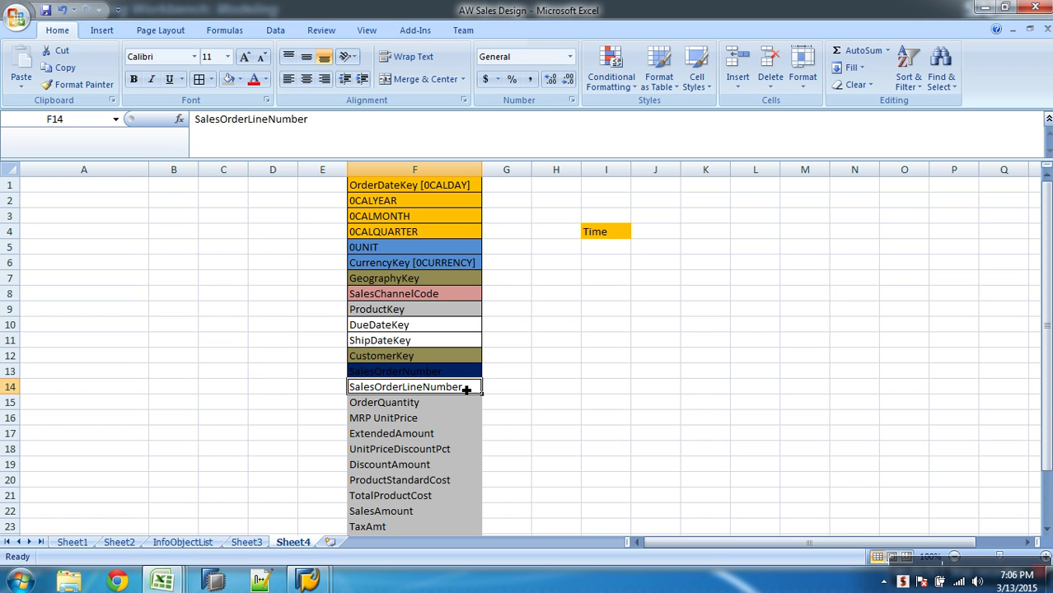
left_click_drag(416, 330, 419, 344)
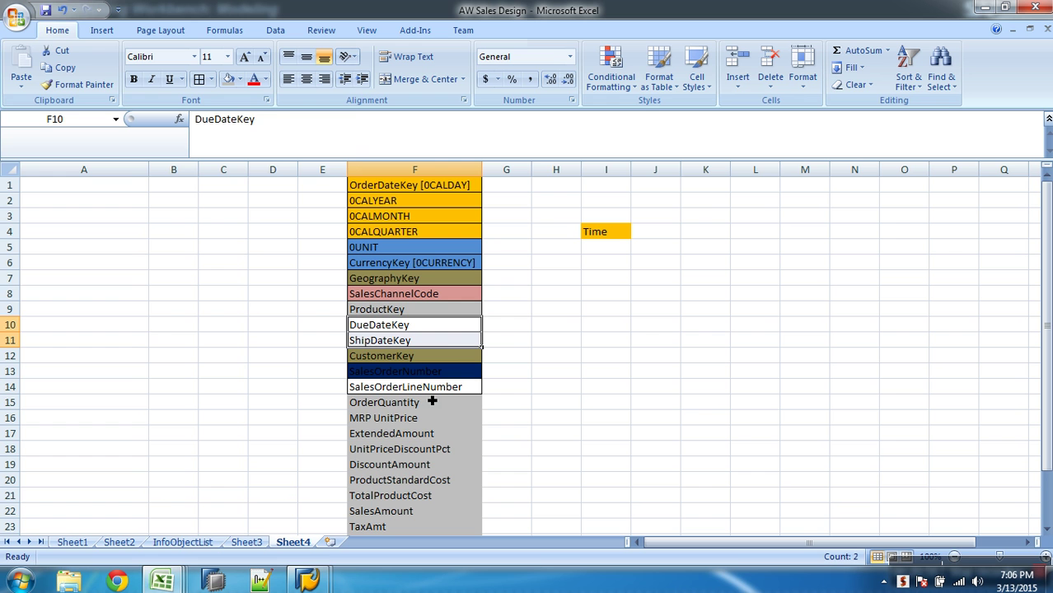
left_click(239, 79)
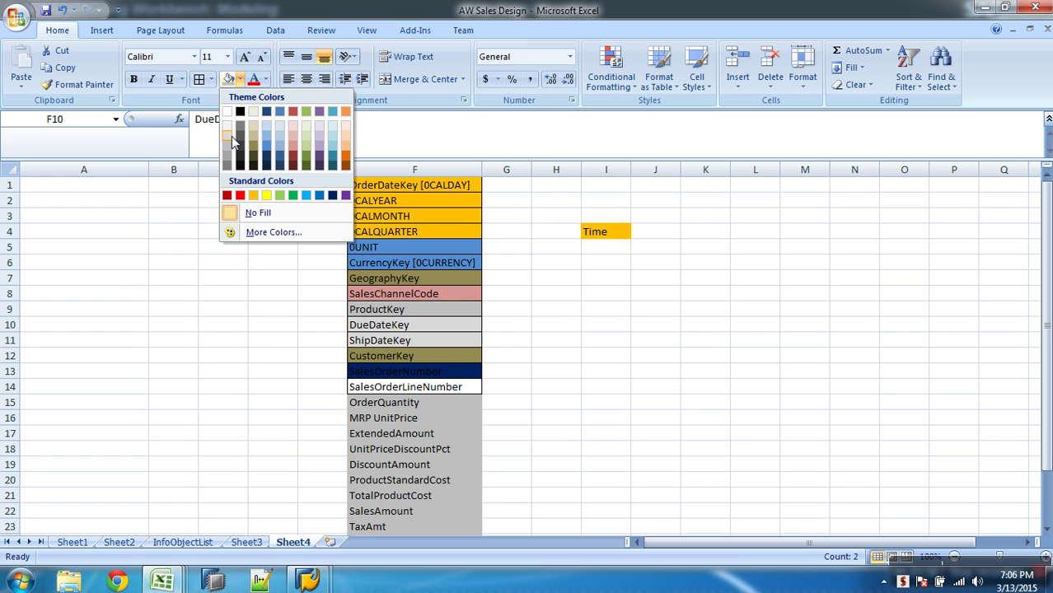
left_click(280, 140)
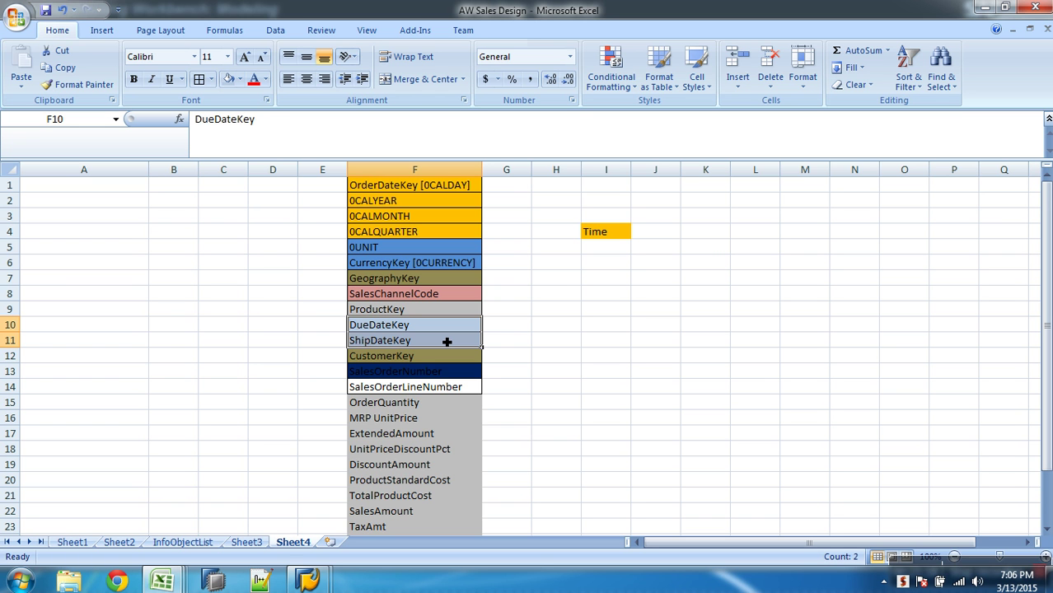
- Insert a new sheet and enter the sample order labels s1 in G5, s2 in G7 and s3 in G10
left_click(470, 392)
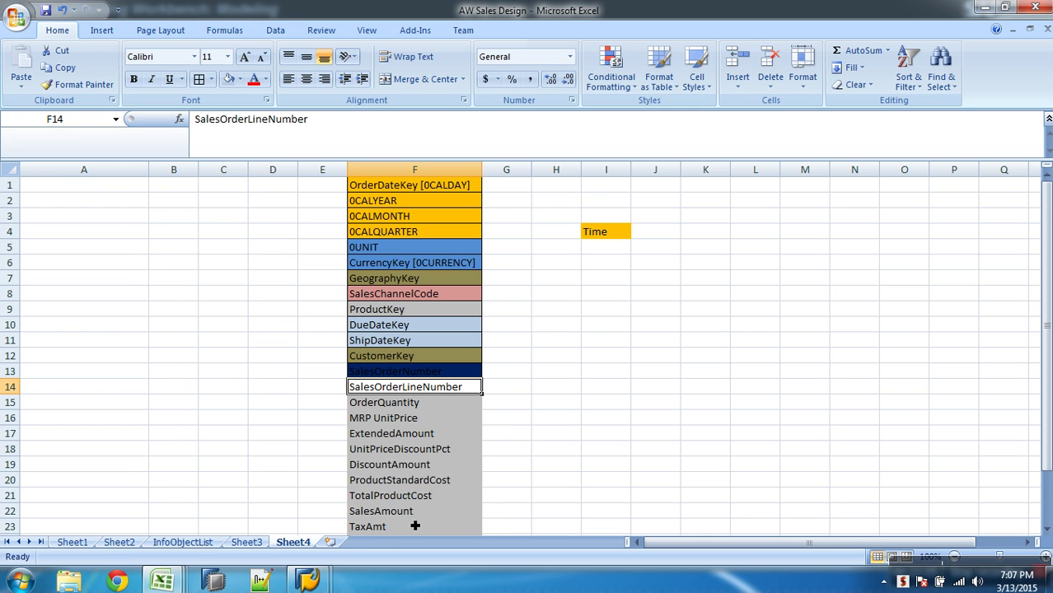
left_click(329, 542)
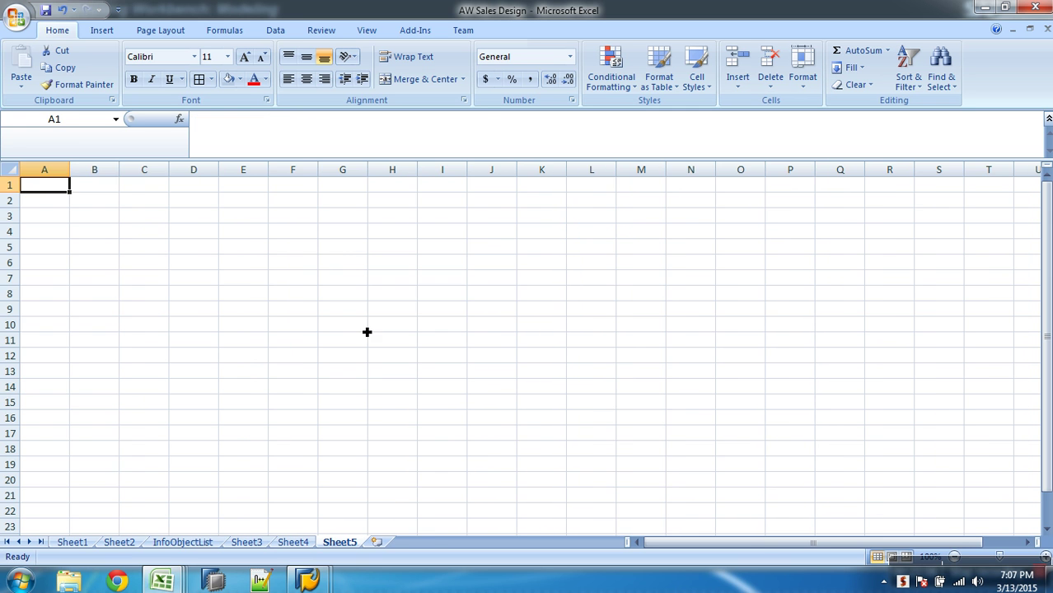
left_click(336, 255)
type("s1")
key("Return")
key("Return")
type("s2")
key("Return")
key("Return")
key("Return")
type("s3")
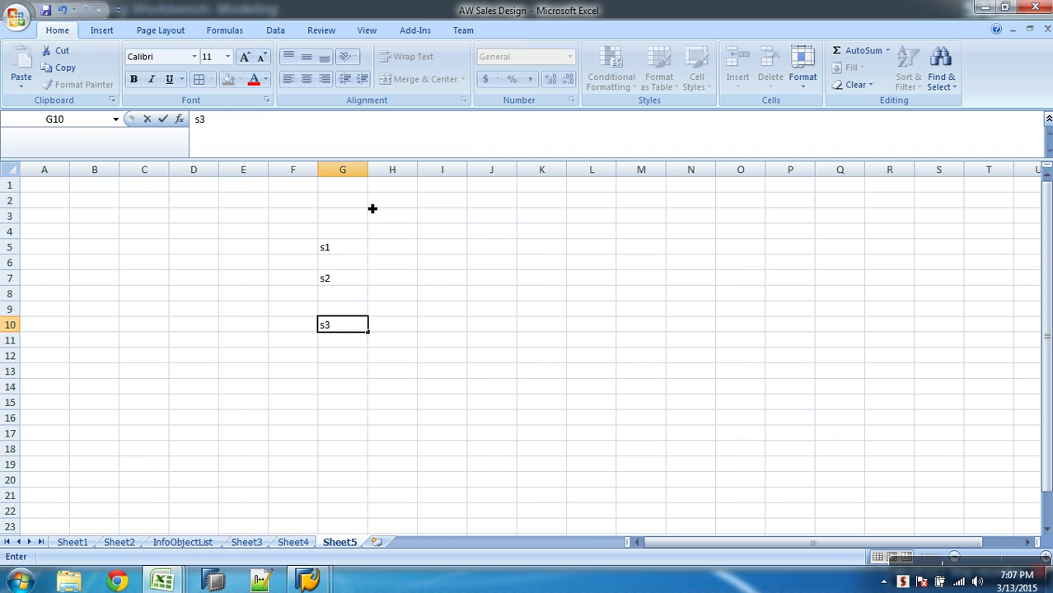
- Enter the line numbers 1 and 2 for s1 in H5:H6, and 1, 2 and 3 for s2 in H7:H9
left_click(391, 247)
type("1")
key("Return")
type("2")
key("Return")
type("1")
key("Return")
type("2")
key("Return")
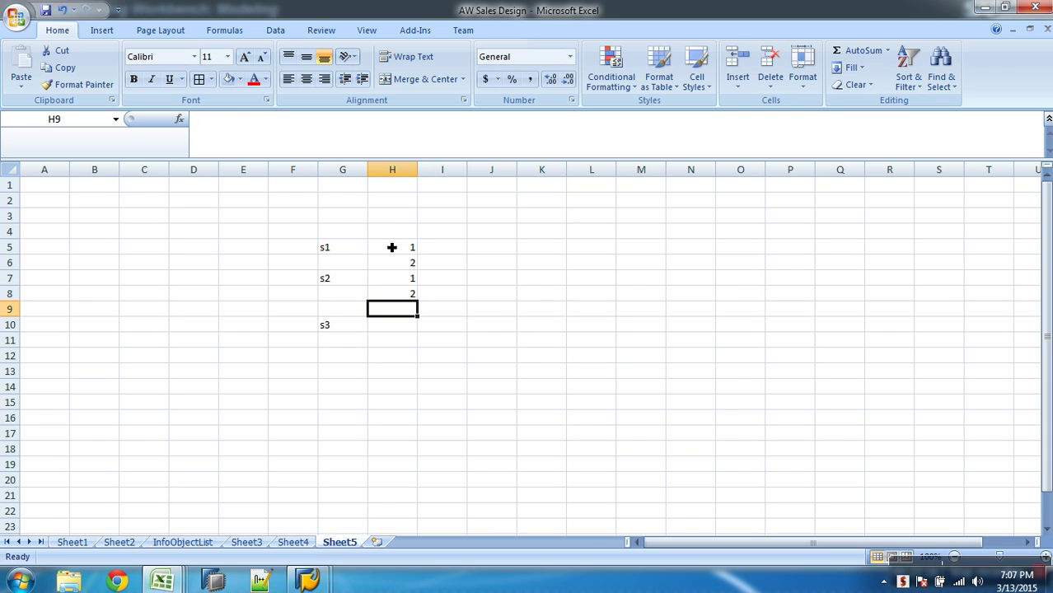
type("3")
key("Return")
- Enter the line numbers 1, 2, 2 and 4 for s3 in H10:H13
type("1")
key("Return")
type("2")
key("Return")
type("2")
key("Return")
type("4")
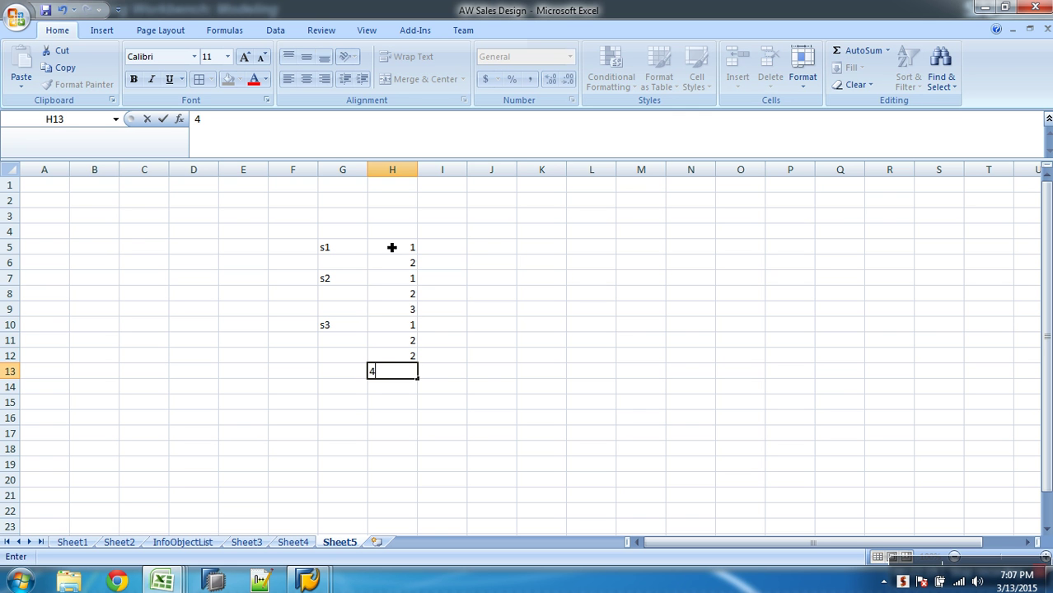
left_click(492, 310)
left_click(340, 248)
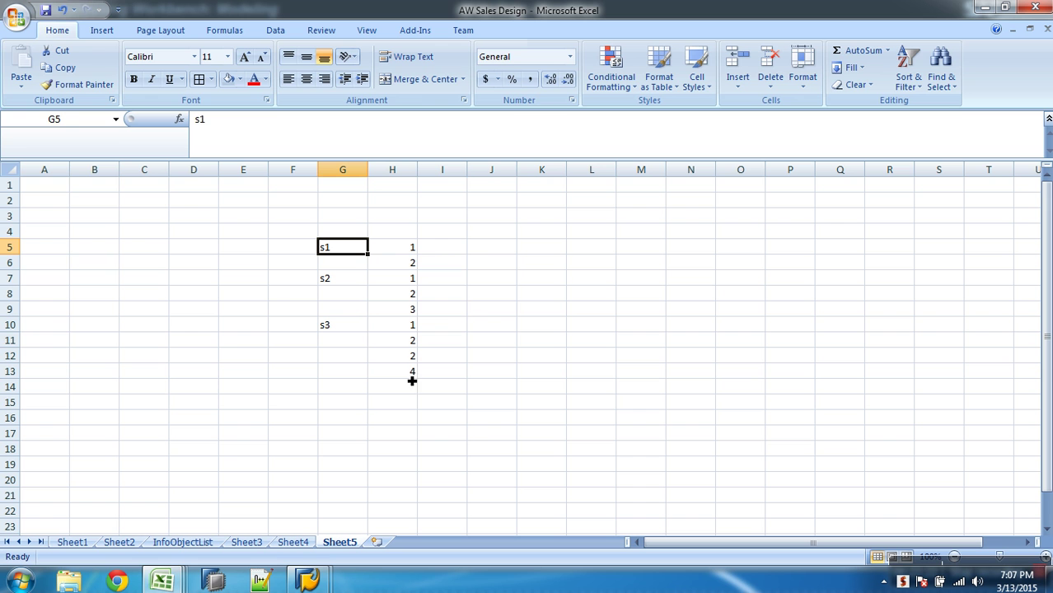
- Enter the product codes P1 and P2 for s1 in I5:I6, and P2, P3 and P1 for s2 in I7:I9
left_click(453, 255)
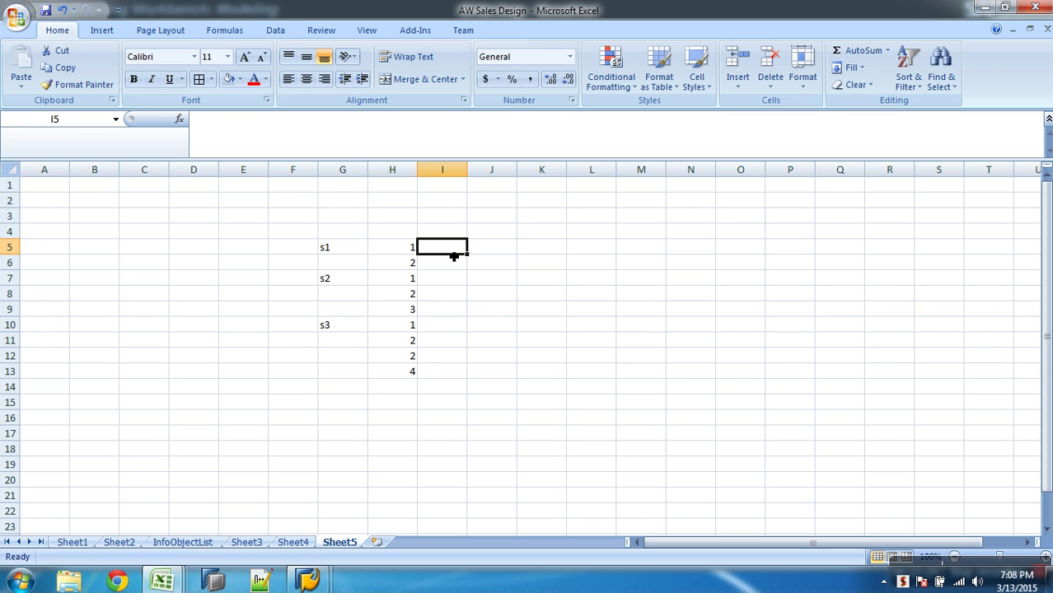
type("P1")
key("Return")
type("P2")
key("Return")
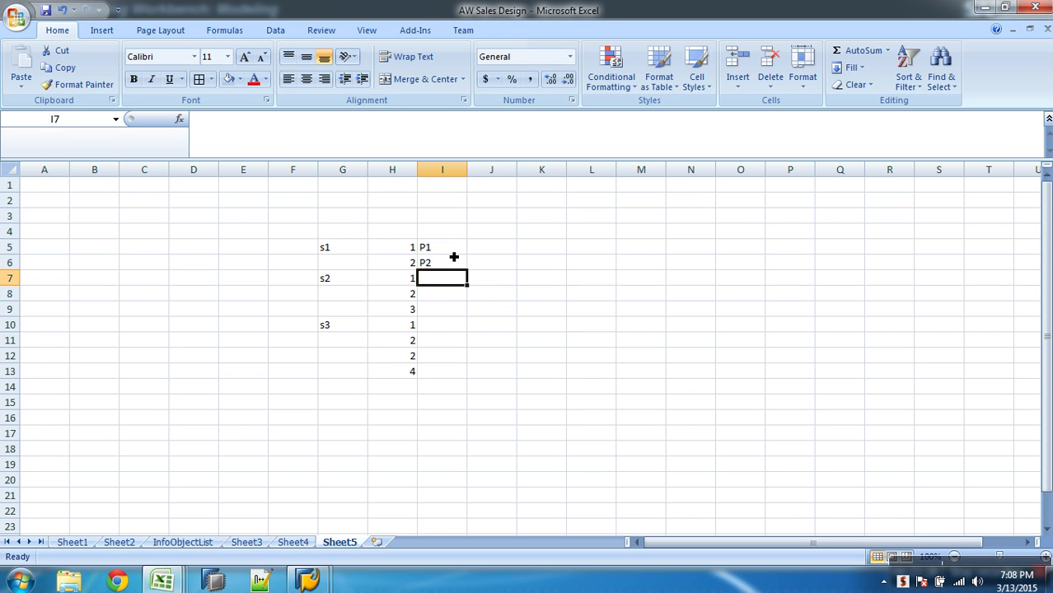
type("P2")
key("Return")
type("P3")
key("Return")
type("P2")
key("BackSpace")
type("1")
key("Return")
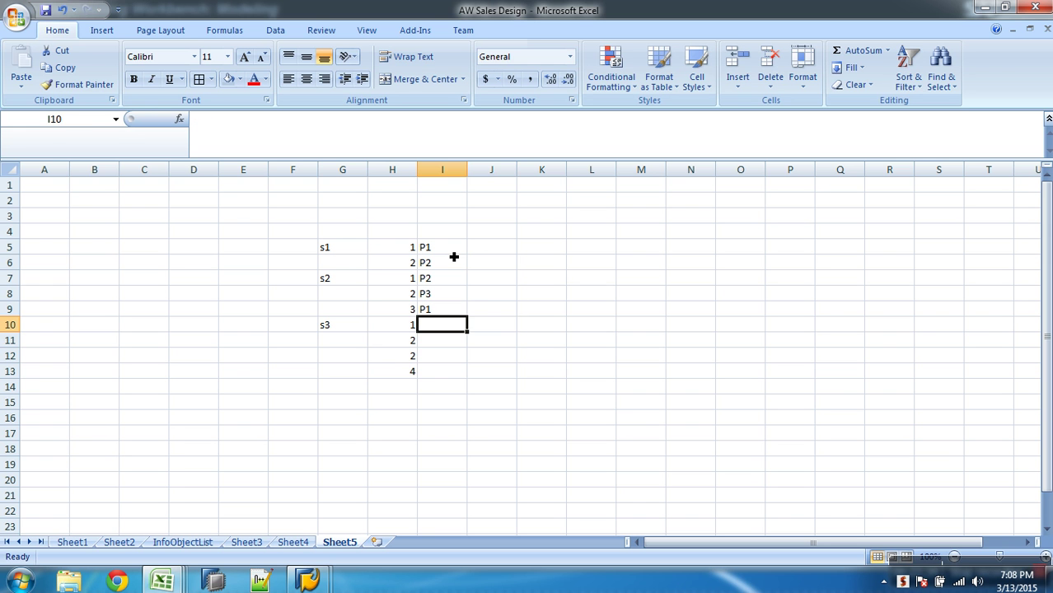
- Enter the product codes P2, P4, P1 and P3 for s3 in I10:I13
type("P2")
key("Return")
type("P4")
key("Return")
type("P2")
key("Return")
type("P")
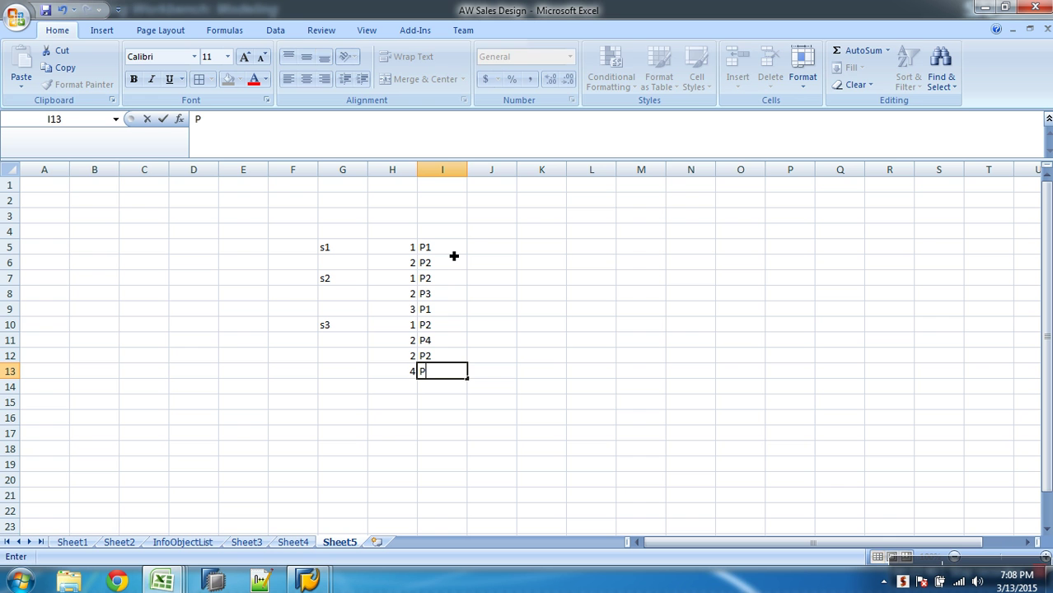
type("3")
key("Up")
type("P1")
left_click(529, 298)
- Compare the line numbers in column H with the product codes in column I across the three orders to judge how they relate
left_click_drag(416, 251, 452, 379)
left_click_drag(407, 255, 419, 369)
left_click_drag(444, 255, 450, 375)
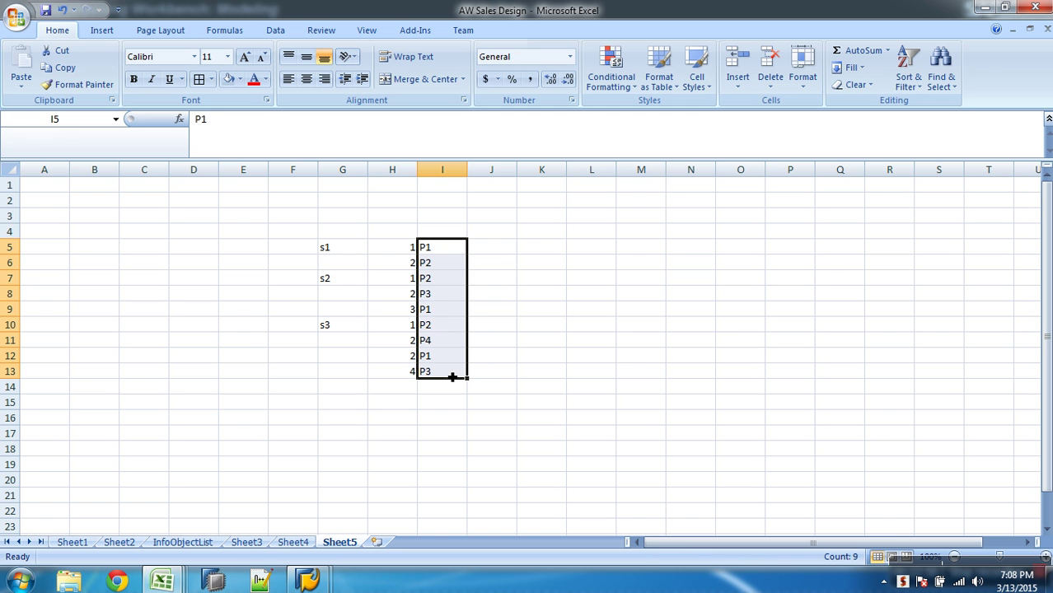
left_click(411, 254)
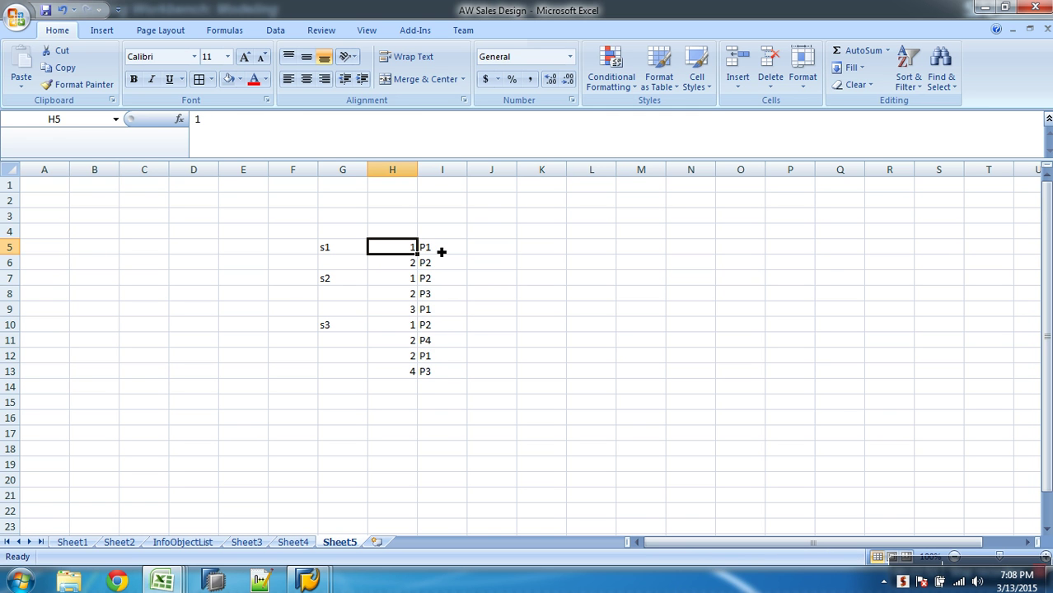
left_click(437, 249)
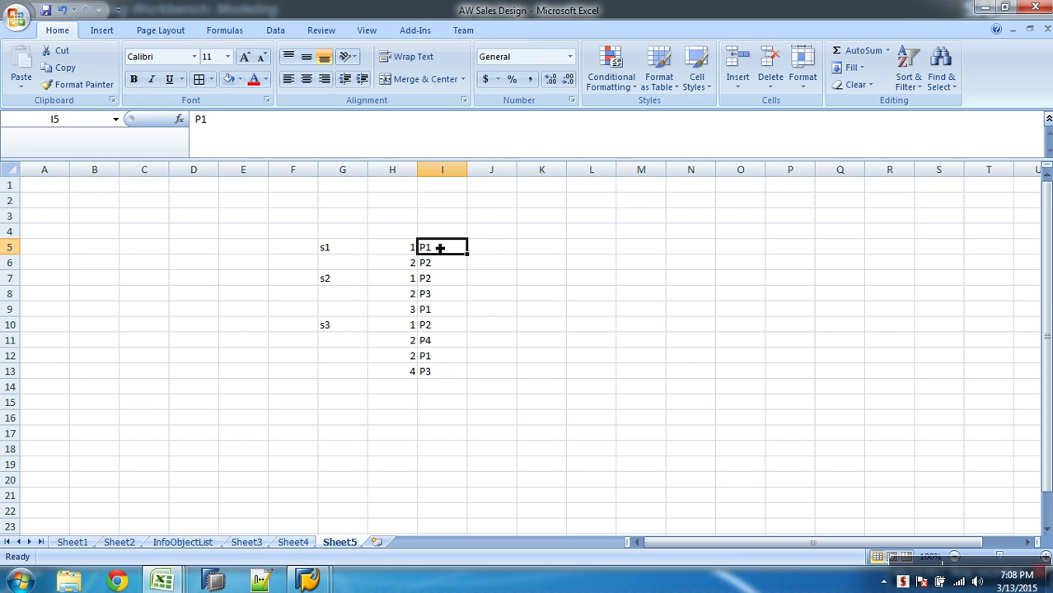
left_click(414, 277)
left_click(431, 282)
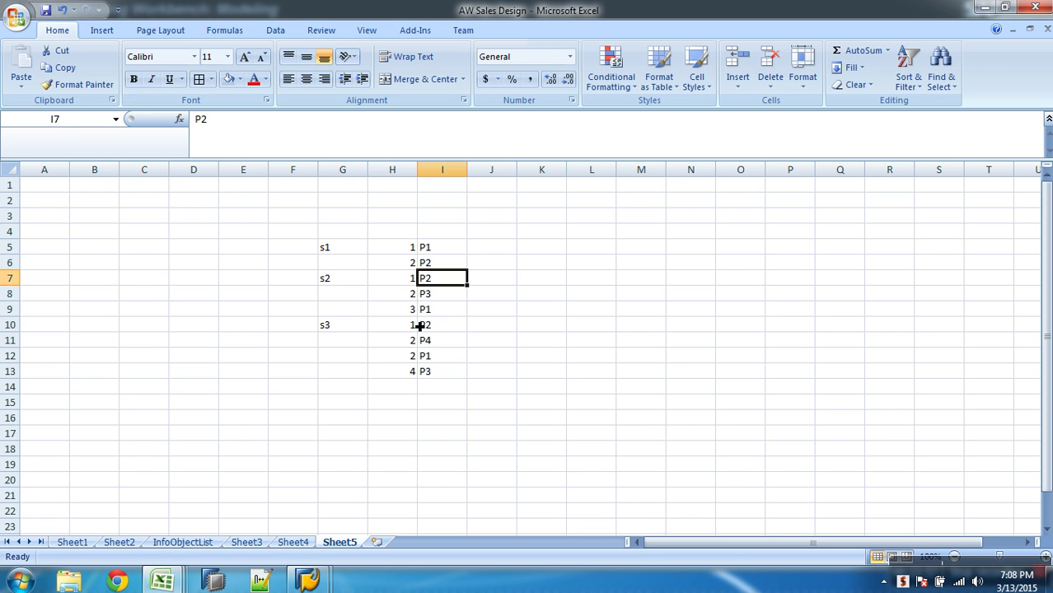
left_click(416, 327)
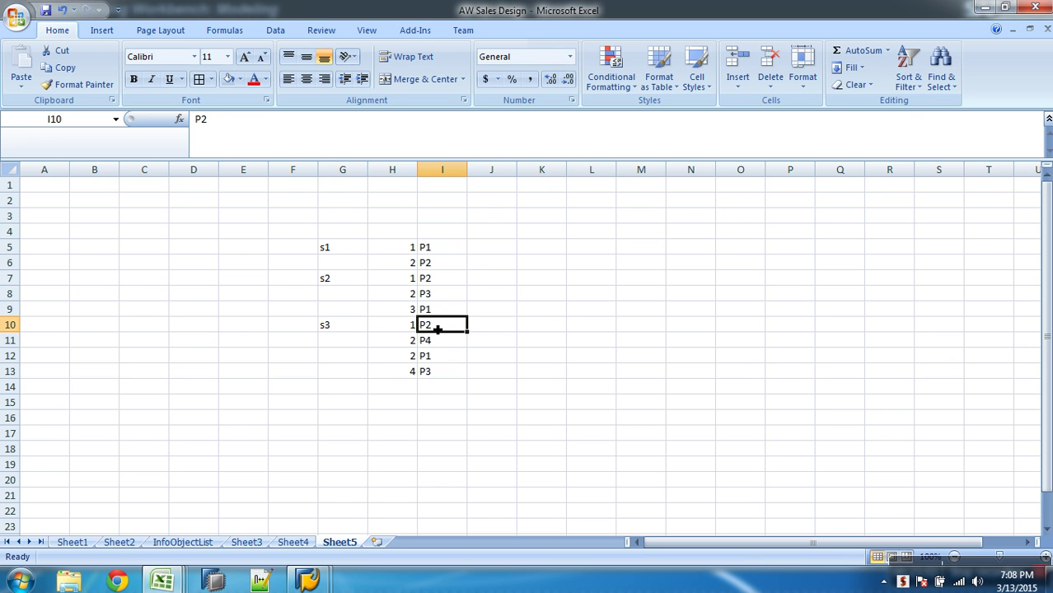
left_click(448, 253)
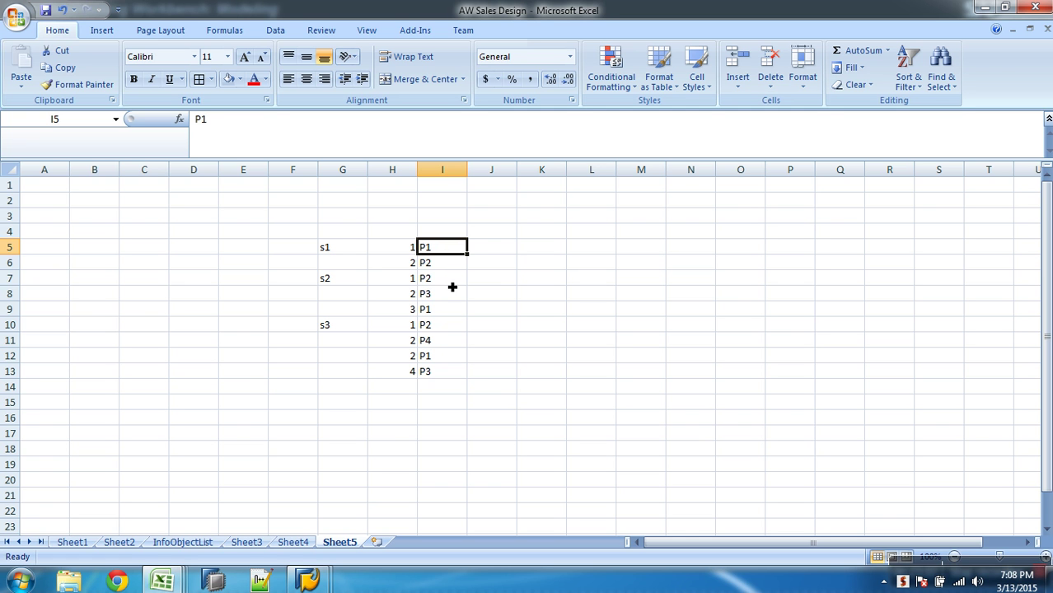
left_click(452, 312)
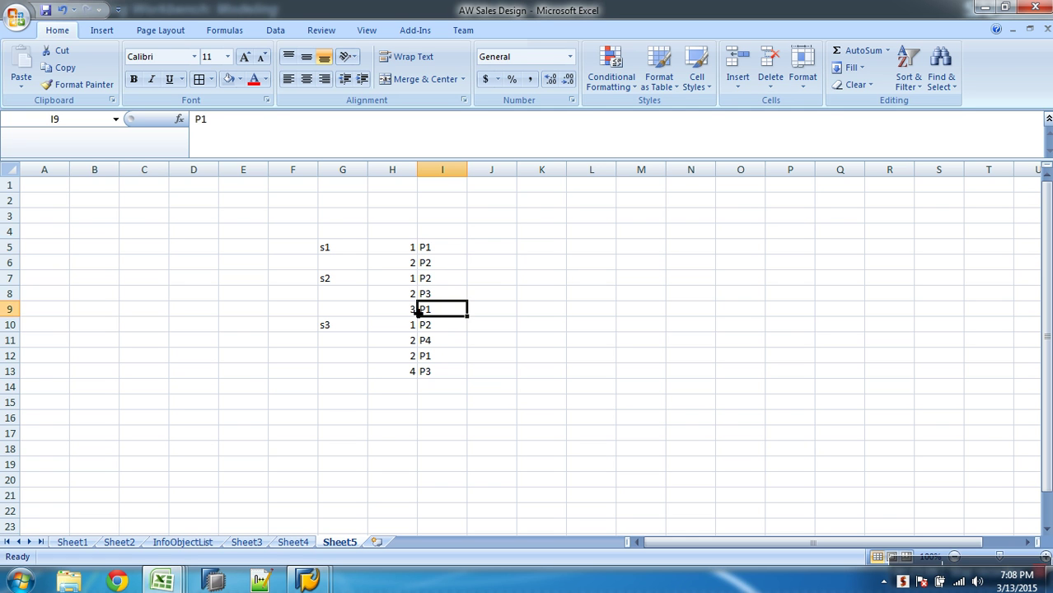
left_click(414, 313)
left_click(441, 359)
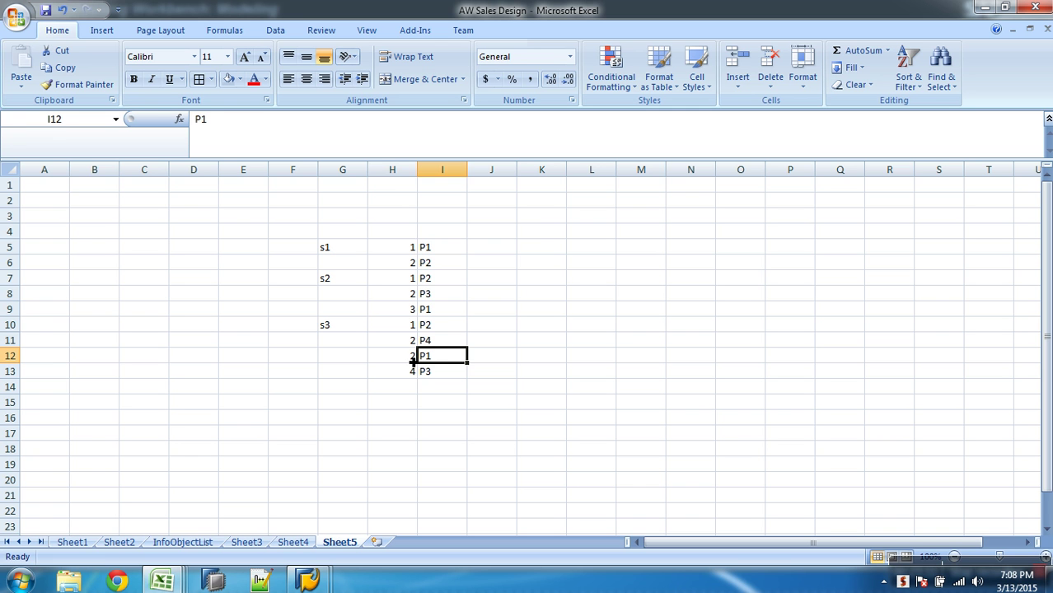
- Change the s3 line number in H12 to 5
left_click(411, 361)
type("5")
left_click(482, 403)
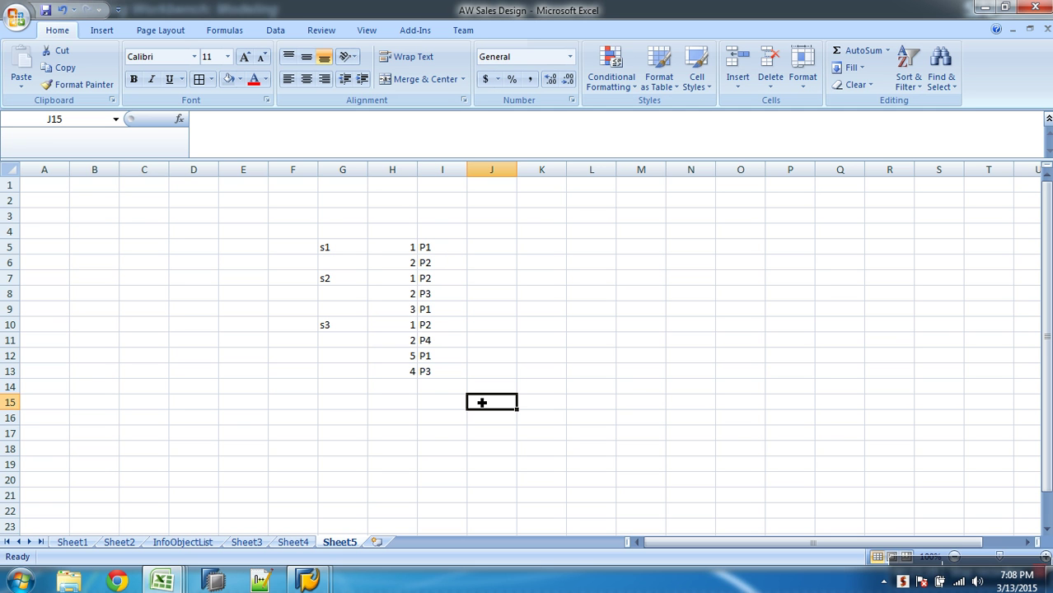
- Enter the customer codes C1 for both s1 lines in J5:J6 and C2 for the three s2 lines in J7:J9
left_click_drag(441, 247, 465, 373)
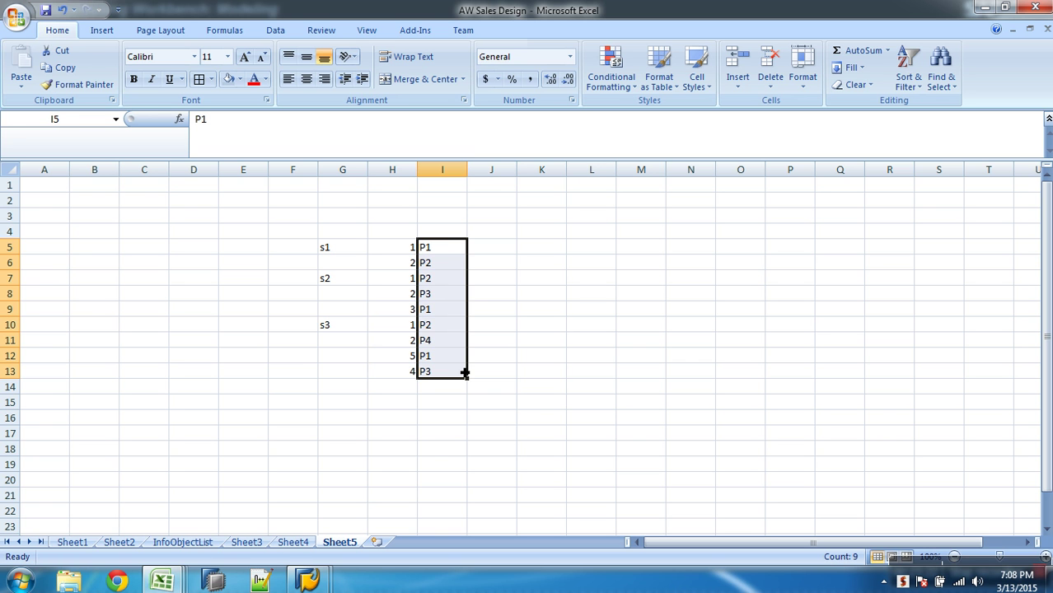
left_click_drag(412, 247, 413, 362)
left_click_drag(414, 249, 415, 265)
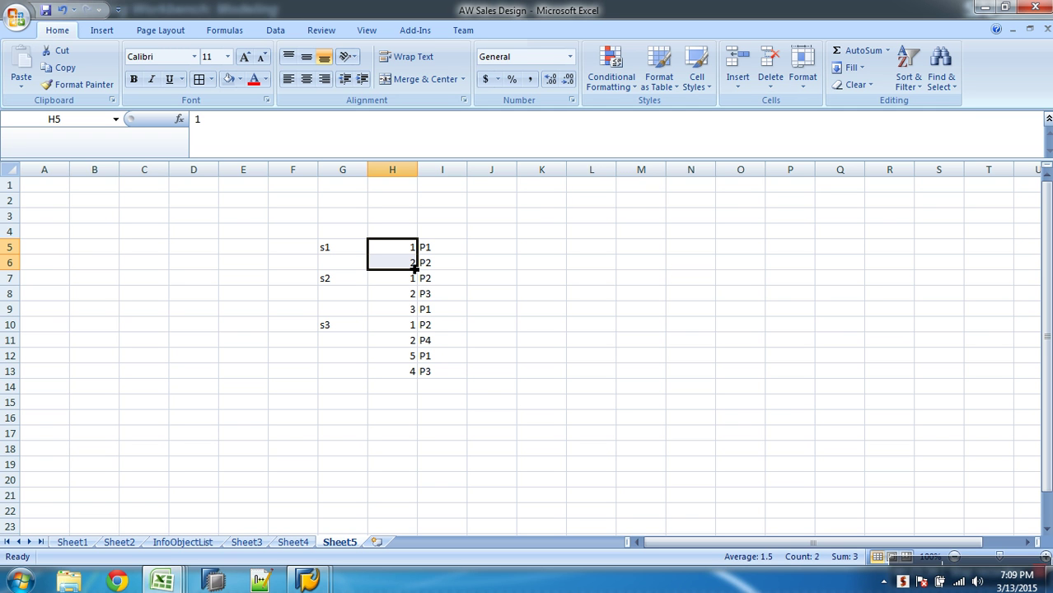
left_click(496, 253)
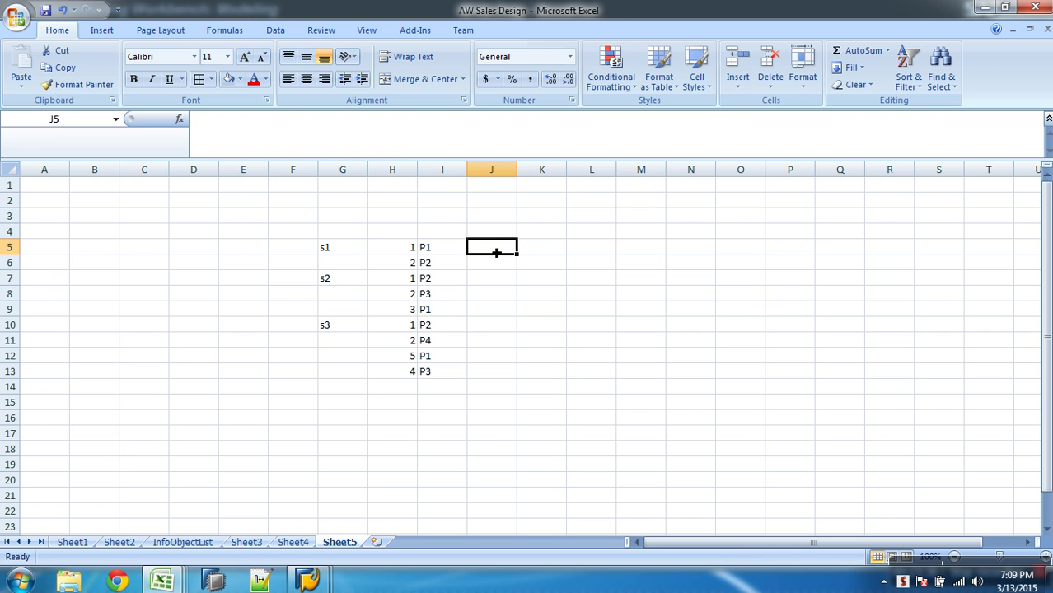
type("C1")
key("Tab")
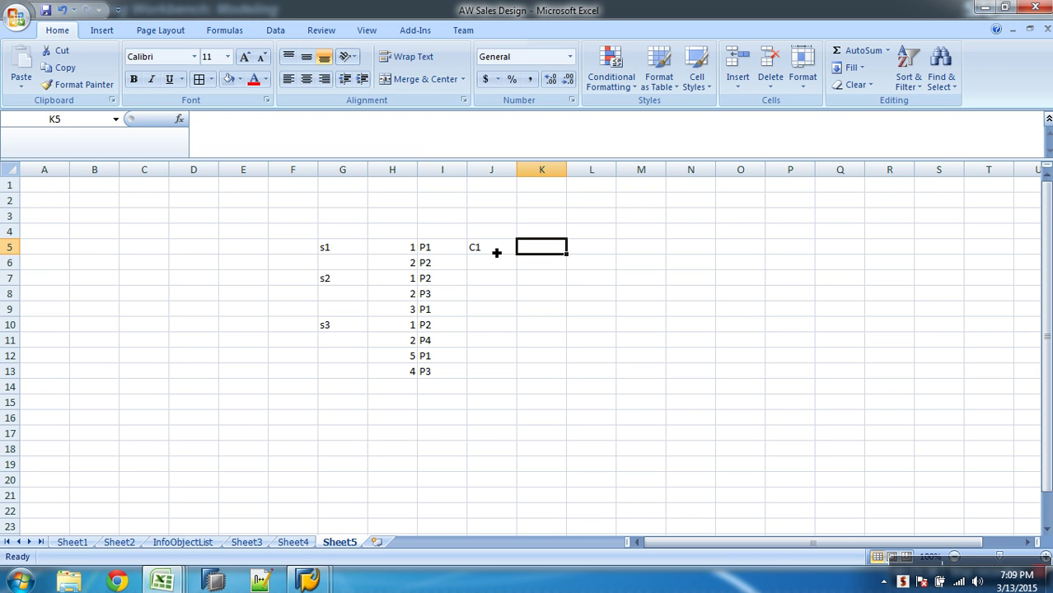
left_click(495, 253)
key("Return")
type("C1")
key("Return")
type("C2")
key("Return")
type("C2")
key("Return")
type("C2")
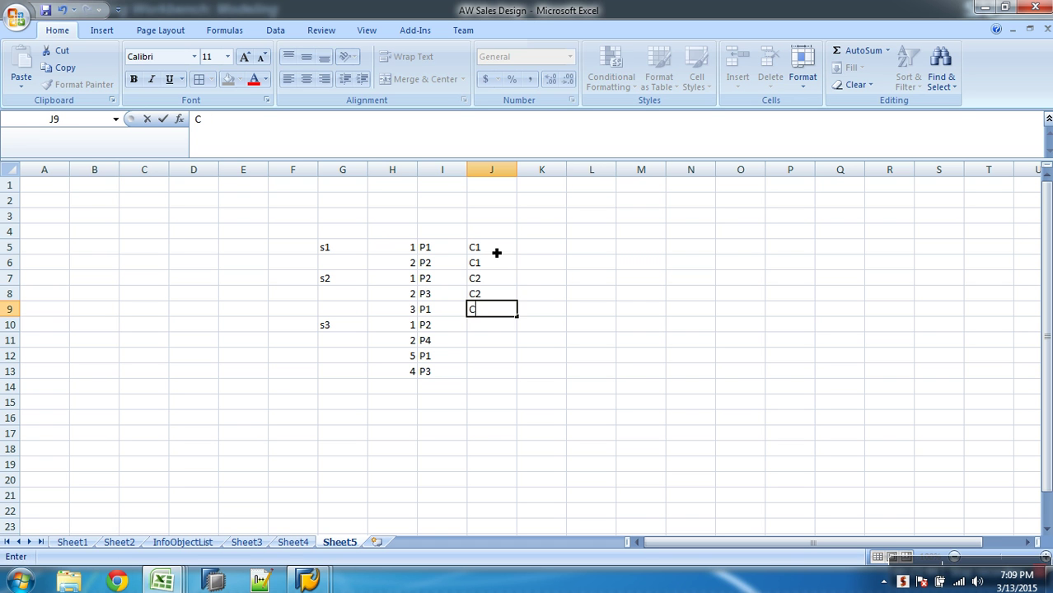
key("Return")
- Enter the customer code C32 for all four s3 lines in J10:J13
type("C32")
key("Return")
type("C32")
key("Return")
type("C3")
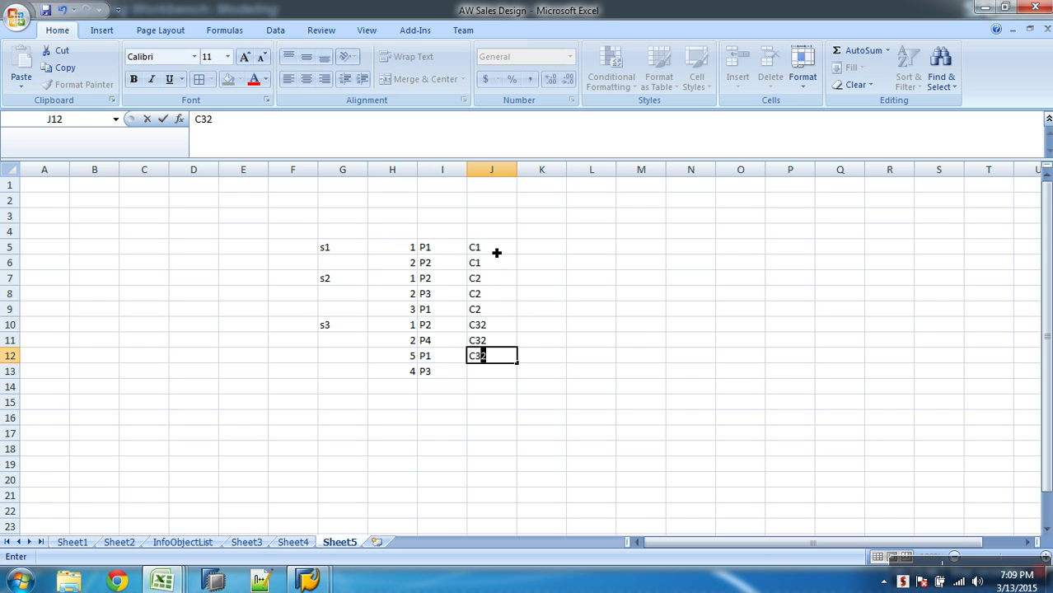
key("BackSpace")
type("2")
key("Return")
type("C32")
key("Return")
- Compare the order and line number cells of s1, s2 and s3 with their codes in column J to judge how they relate
left_click_drag(410, 249, 347, 269)
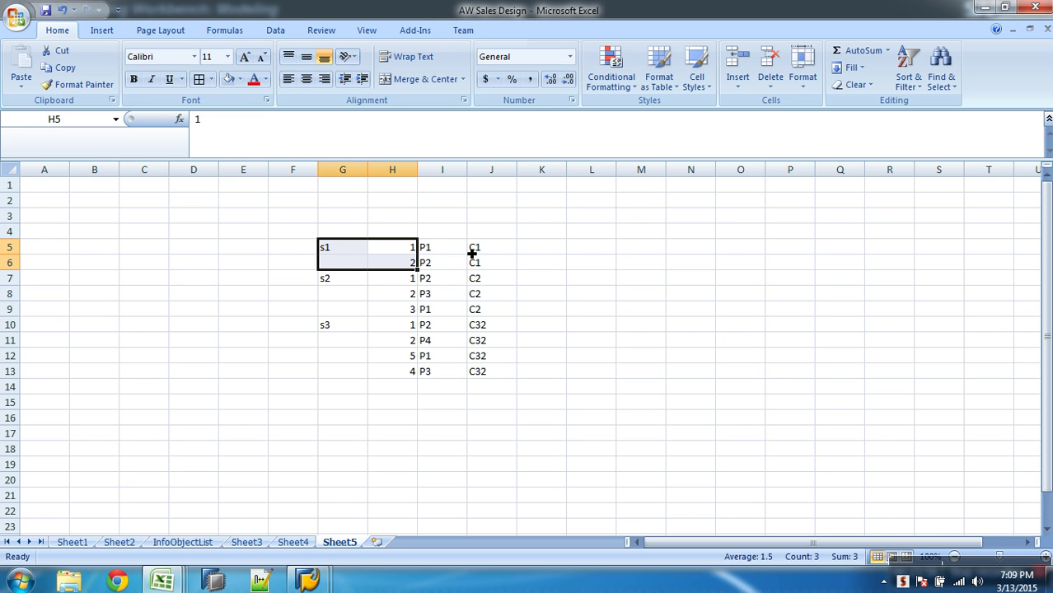
left_click_drag(412, 286, 339, 305)
left_click_drag(414, 329, 358, 372)
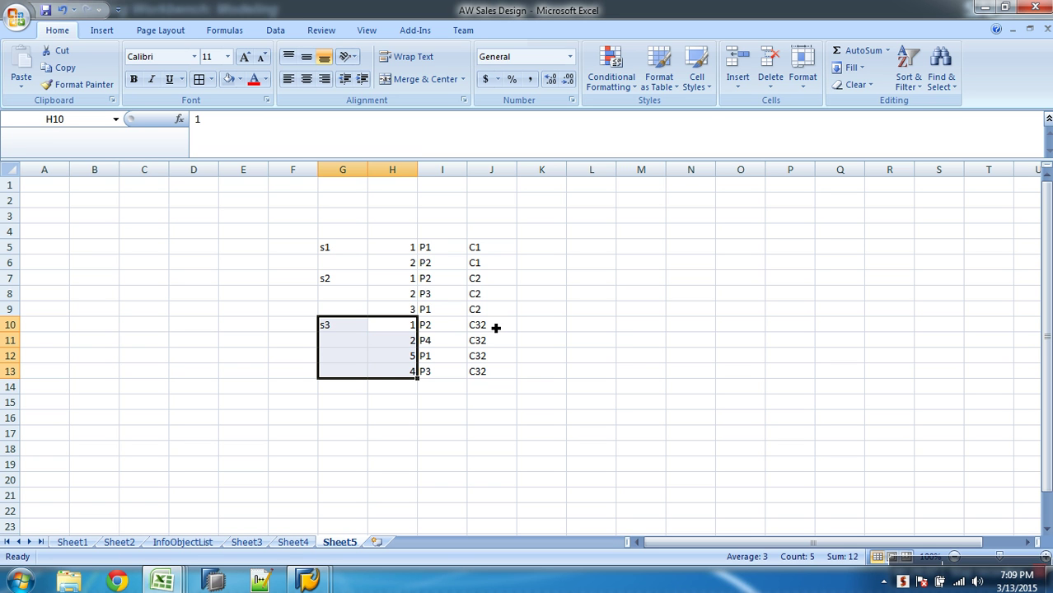
left_click(495, 248)
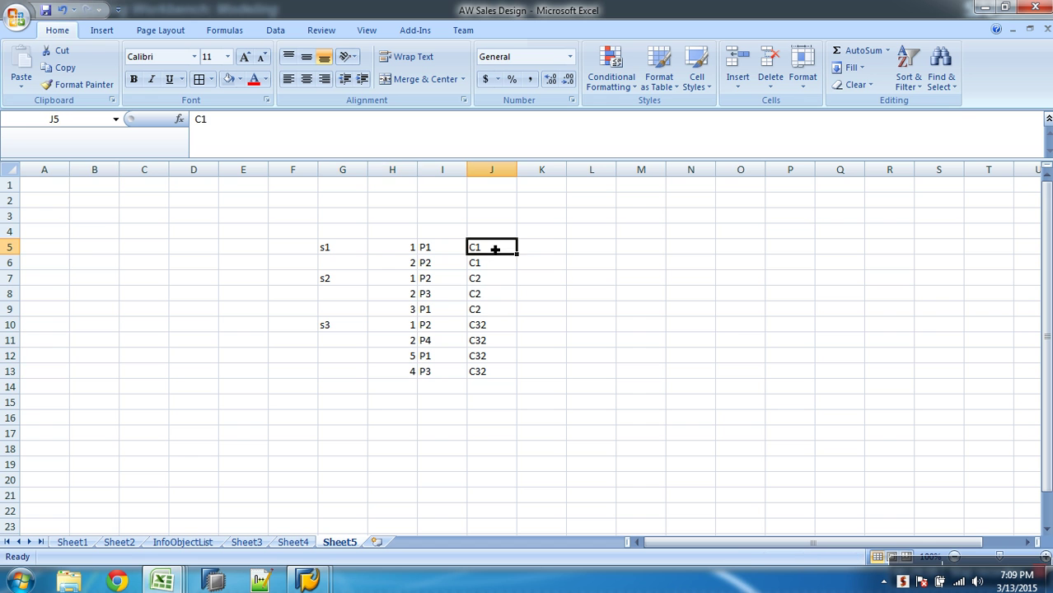
mouse_move(403, 249)
left_mouse_down()
mouse_move(406, 269)
mouse_move(410, 260)
left_mouse_up()
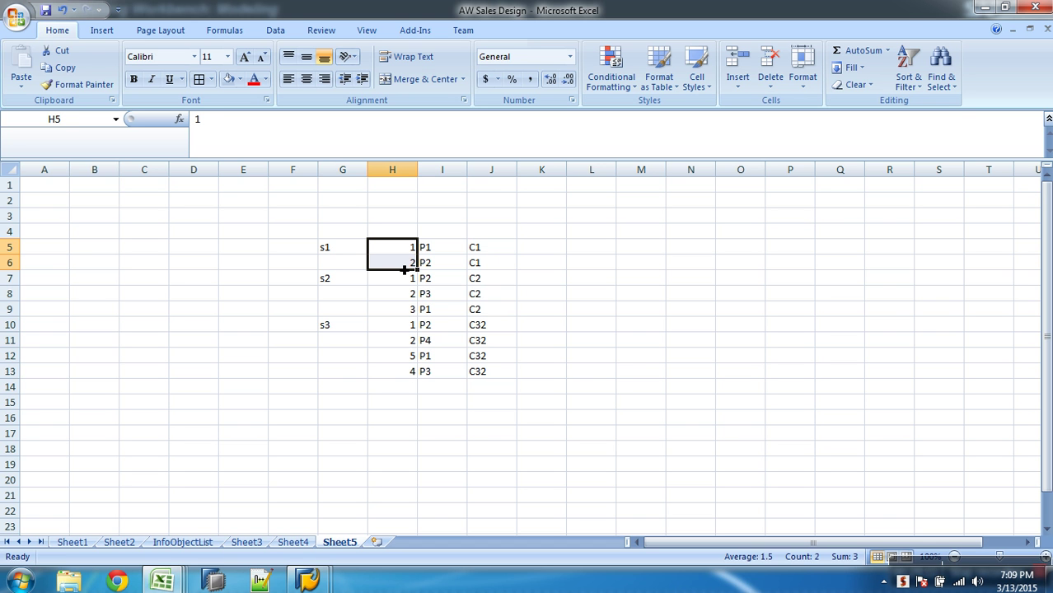
- Return to Sheet4 and fill the SalesOrderLineNumber cell F14 with white
left_click(410, 247)
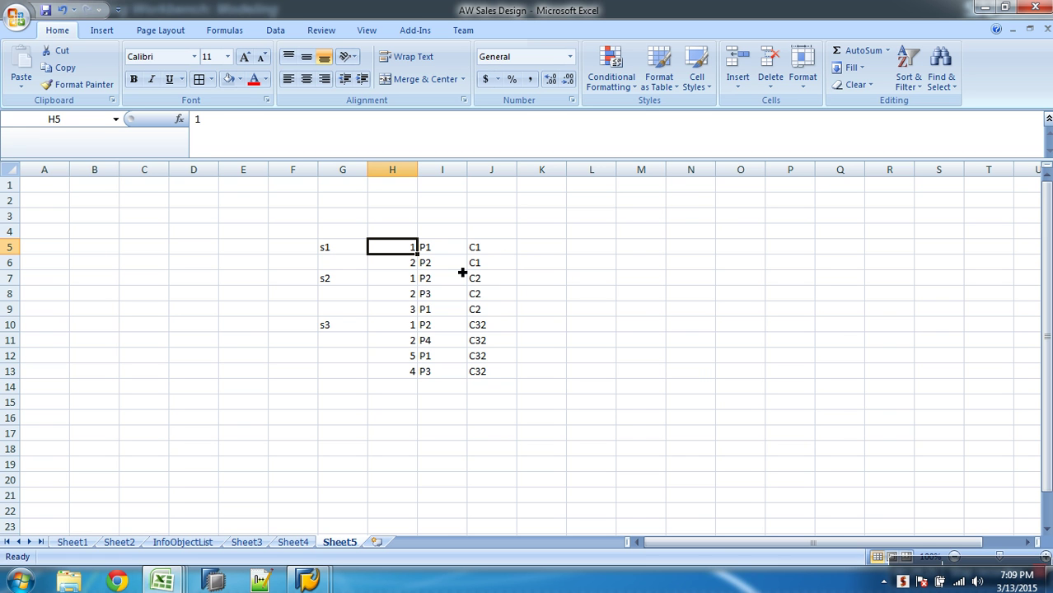
left_click(305, 542)
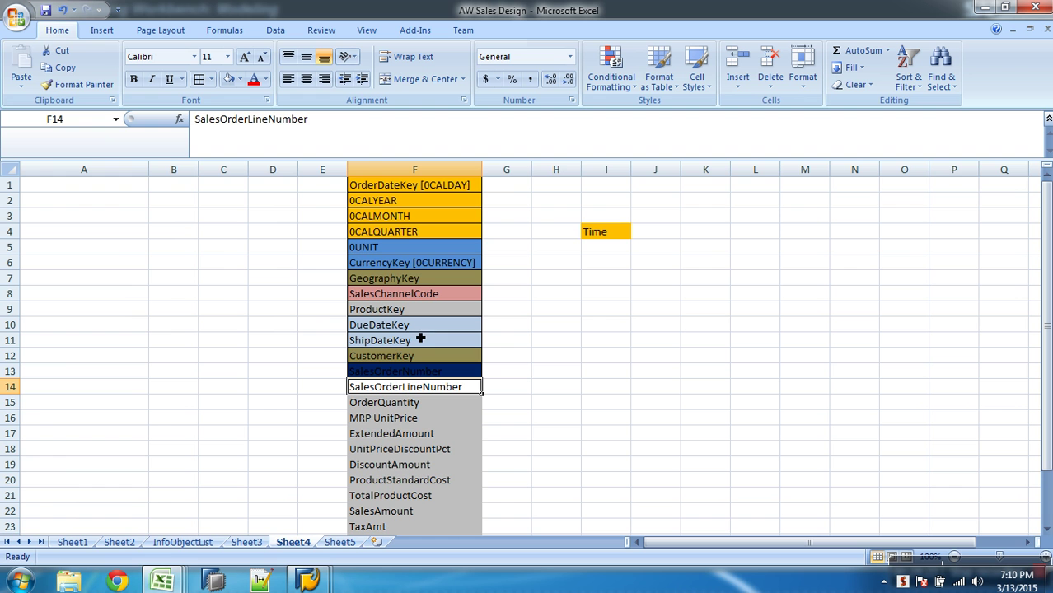
left_click(239, 79)
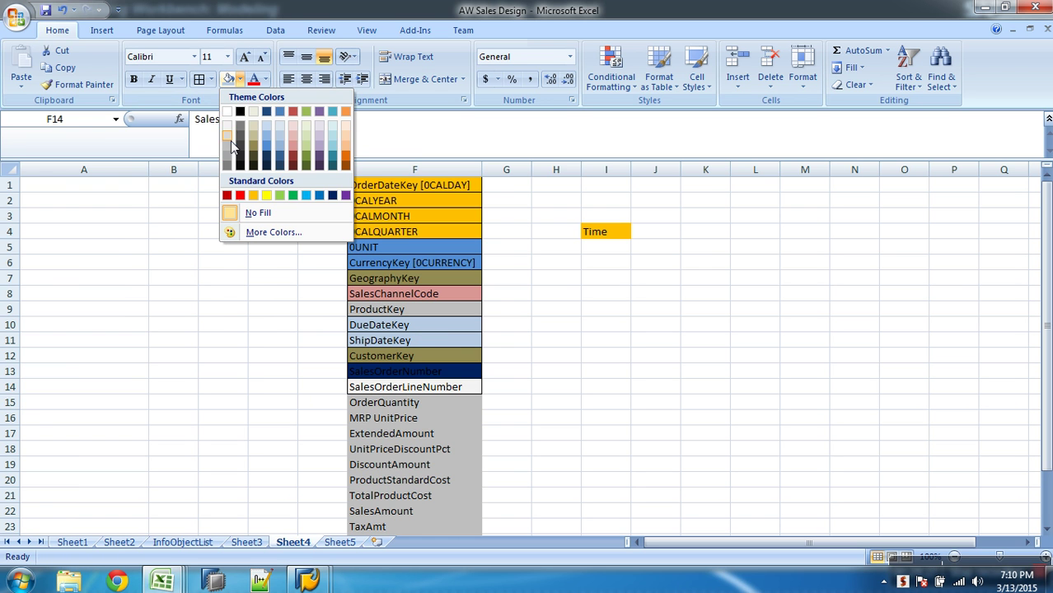
left_click(231, 113)
left_click(576, 327)
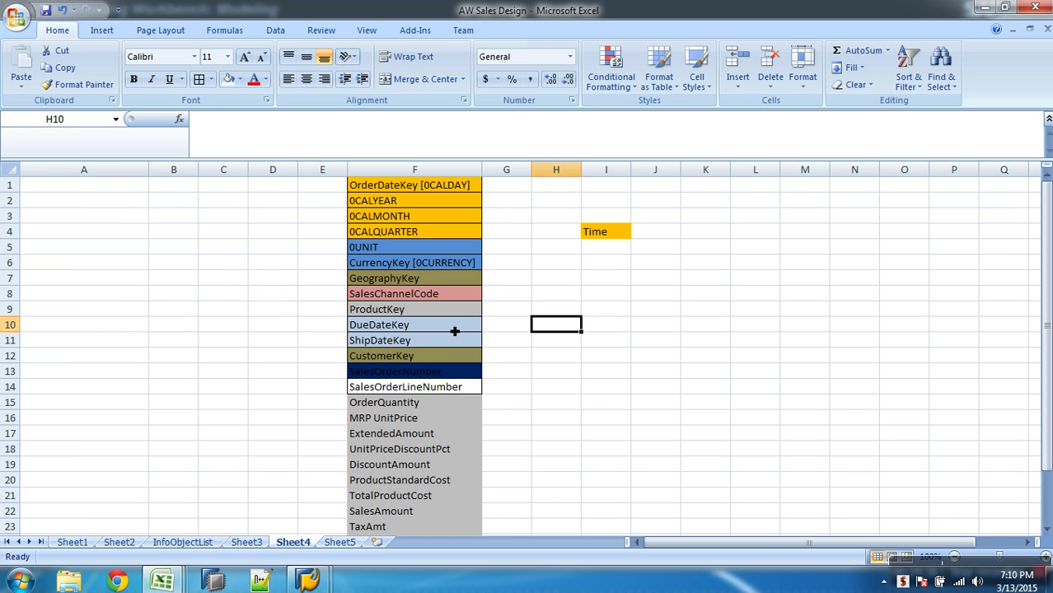
- Move the four orange date fields from F1:F4 to B5:B8, and the 0UNIT and CurrencyKey cells to I6:I7
left_click_drag(440, 187, 169, 254)
left_click_drag(374, 250, 381, 261)
key("ctrl+c")
left_click(599, 263)
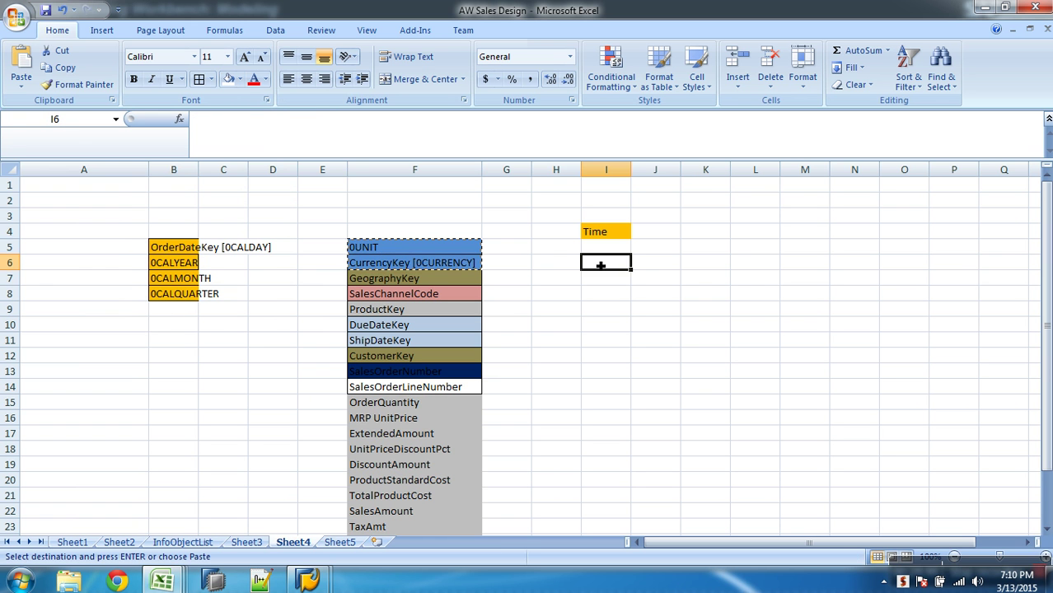
key("ctrl+v")
- Move the GeographyKey cell to B11 and the CustomerKey cell to B12
left_click(447, 280)
key("ctrl+x")
left_click(182, 341)
key("ctrl+v")
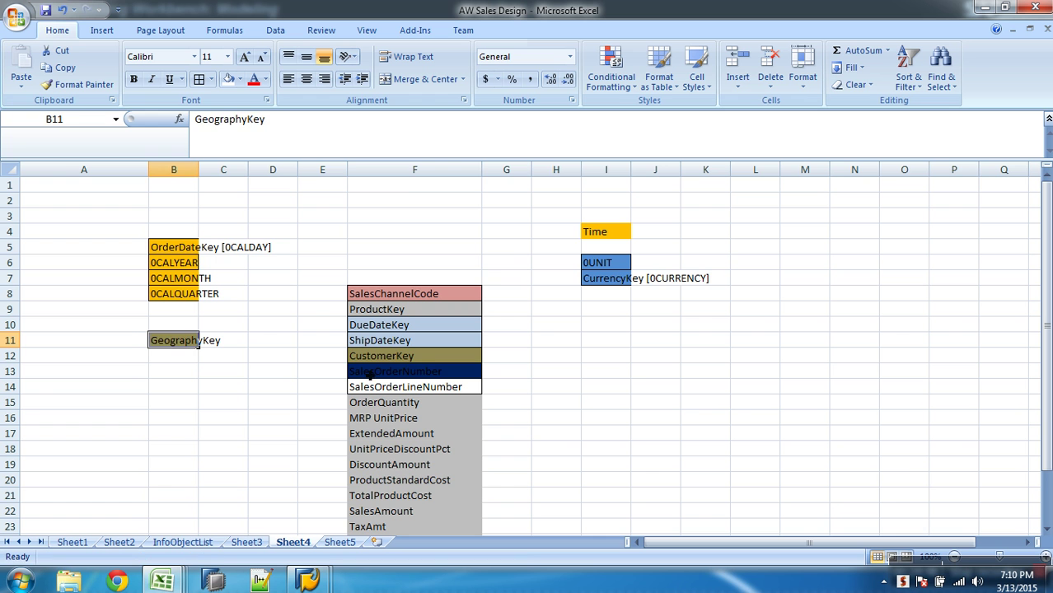
left_click(372, 361)
key("ctrl+x")
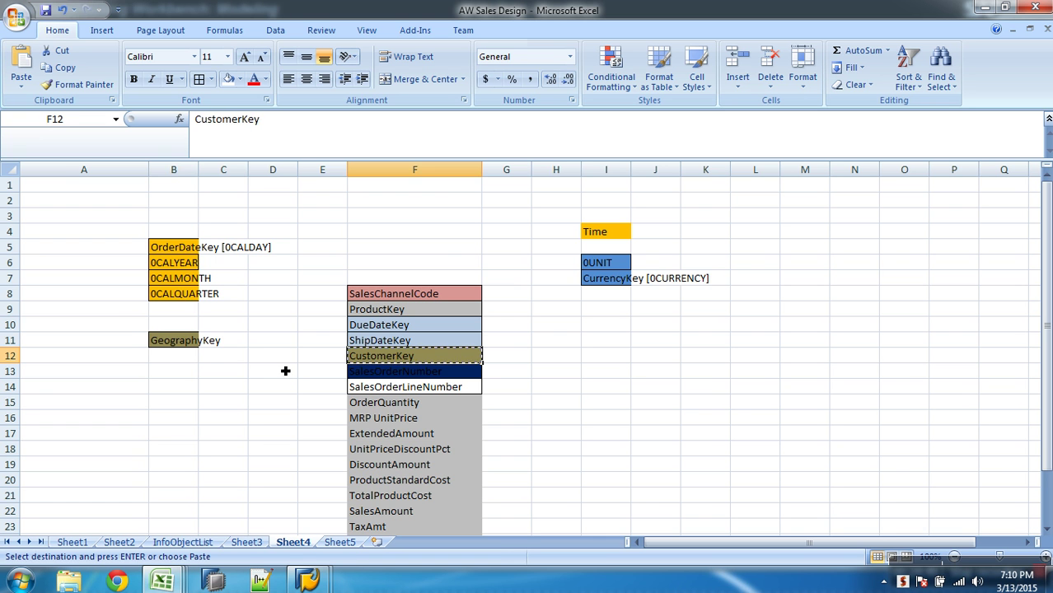
left_click(183, 361)
key("ctrl+v")
- Move the DueDateKey and ShipDateKey cells to I10:I11 and the ProductKey cell to I14
left_click_drag(372, 327, 377, 341)
key("ctrl+x")
left_click(601, 327)
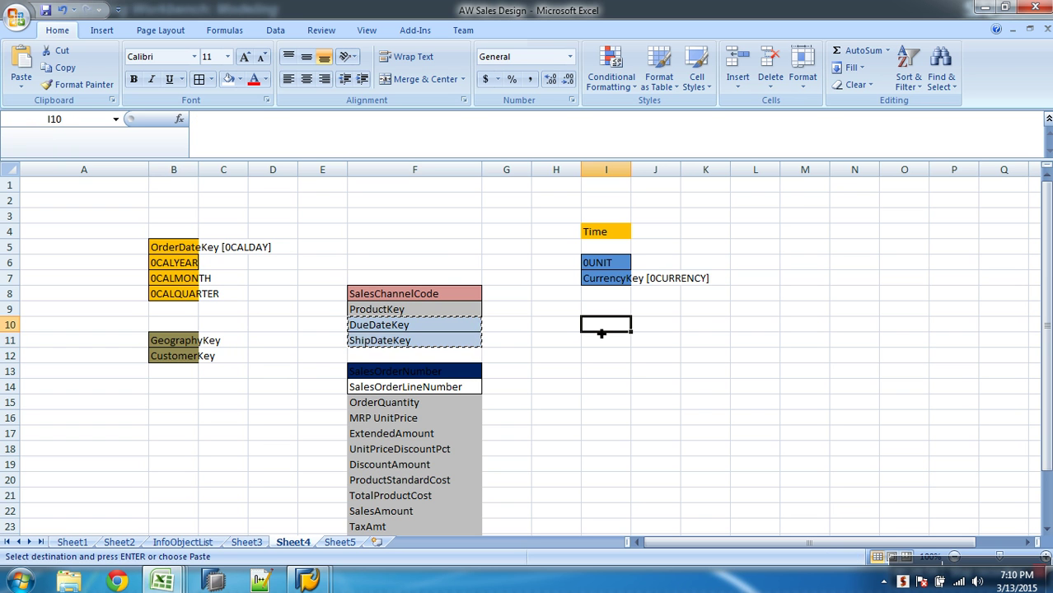
key("ctrl+v")
left_click(449, 315)
key("ctrl+x")
left_click(605, 394)
key("ctrl+v")
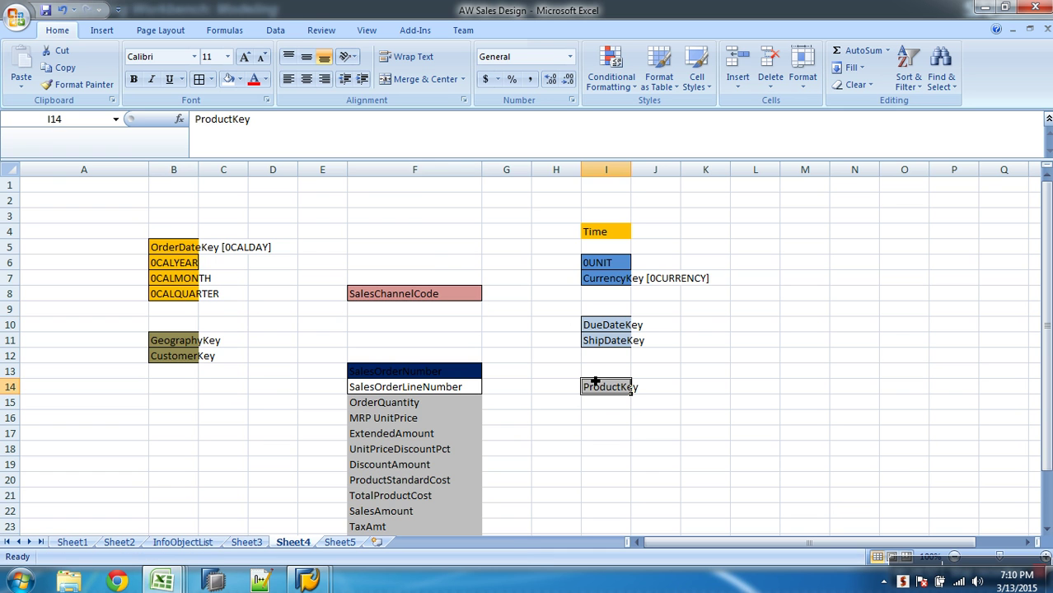
- Move the SalesChannelCode cell to B15
left_click(446, 300)
key("ctrl+x")
left_click(179, 409)
key("ctrl+v")
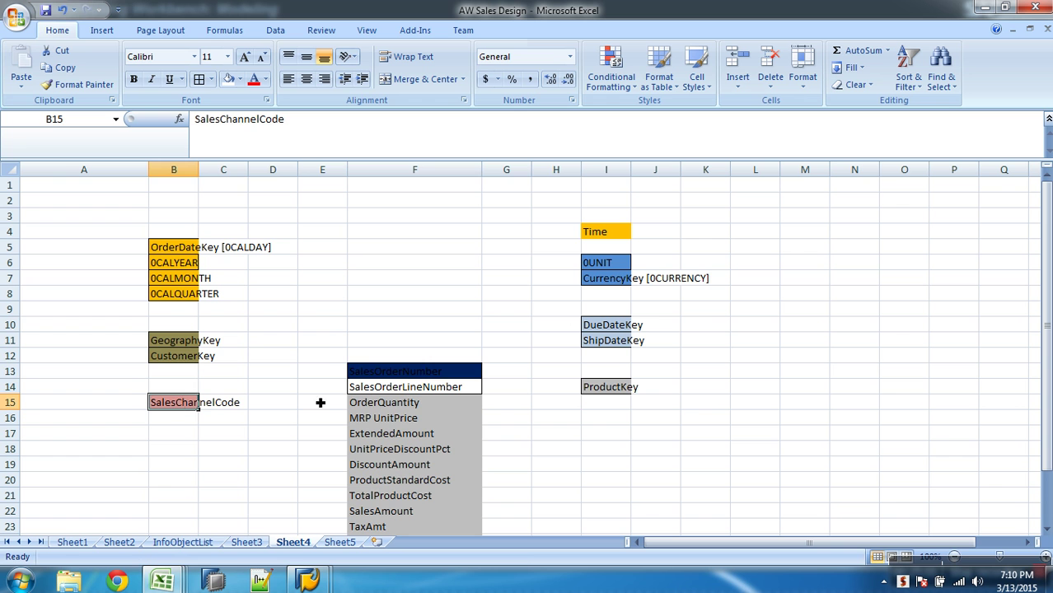
- Move the SalesOrderNumber cell to I17 and the SalesOrderLineNumber cell to B19
left_click(406, 373)
key("ctrl+x")
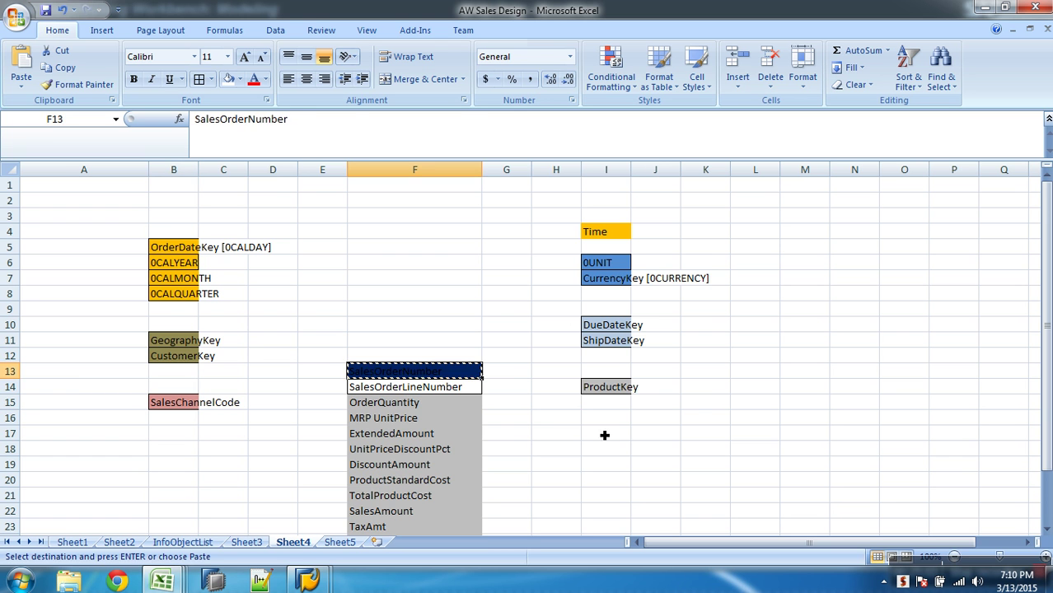
left_click(606, 434)
key("ctrl+v")
left_click(454, 392)
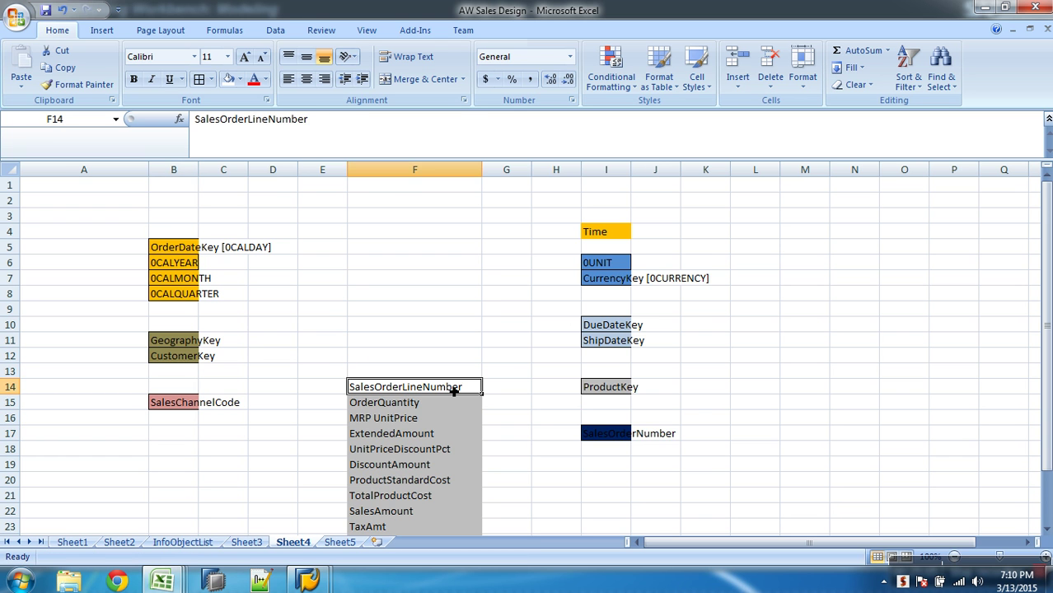
key("ctrl+x")
left_click(186, 463)
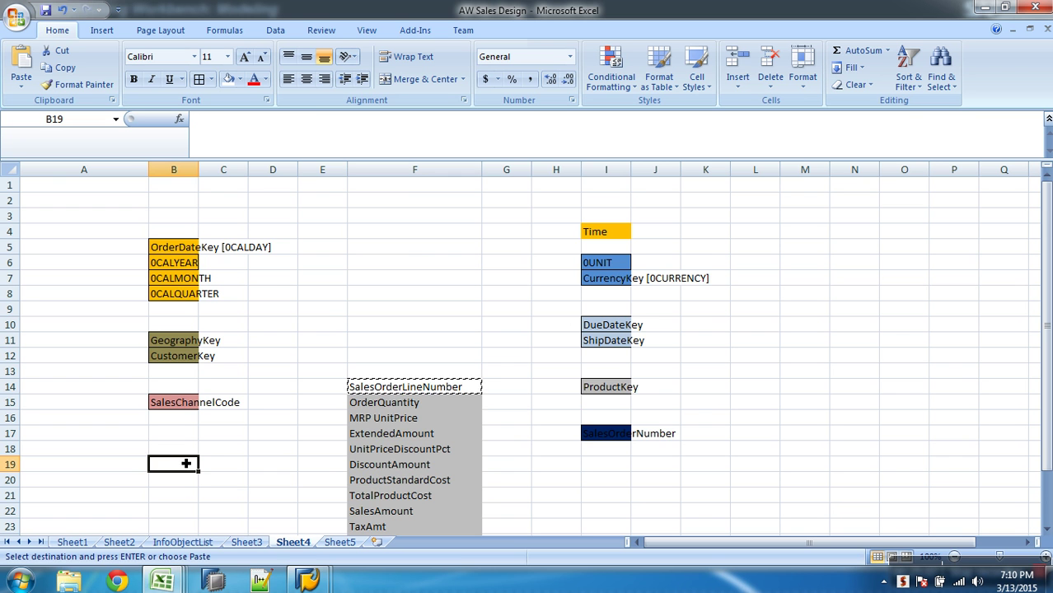
key("ctrl+v")
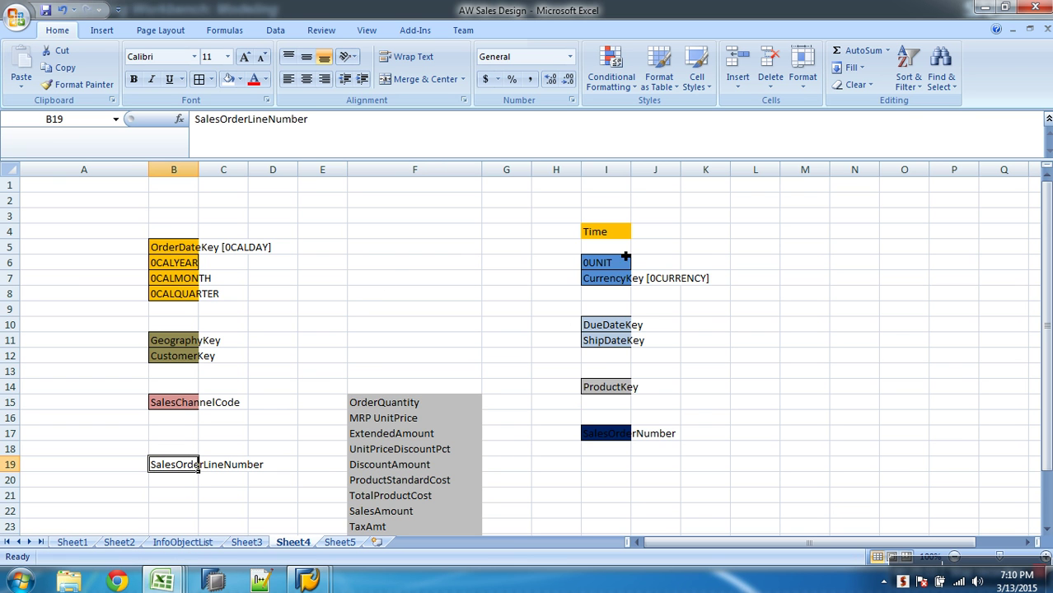
- Add all borders to the empty cells F5:F13 above the grey key figure list
left_click(426, 251)
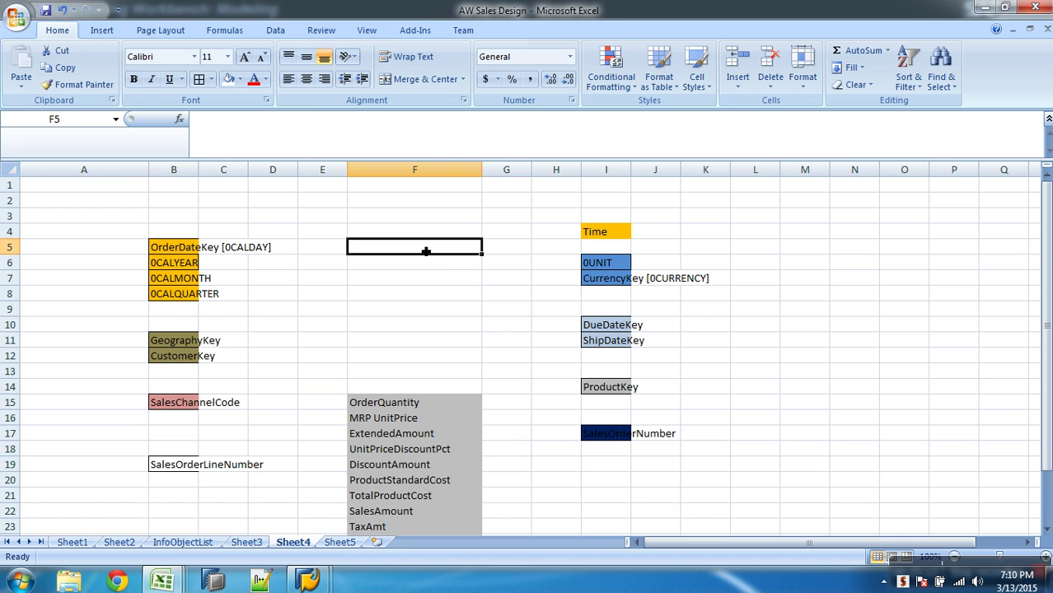
key("shift+Down")
key("shift+Down")
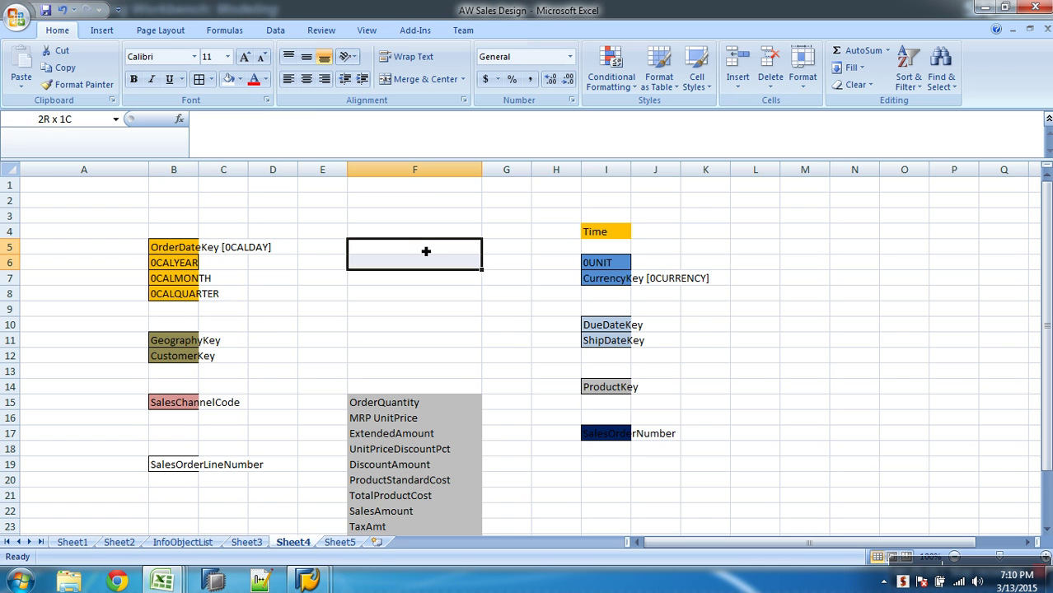
left_click(198, 79)
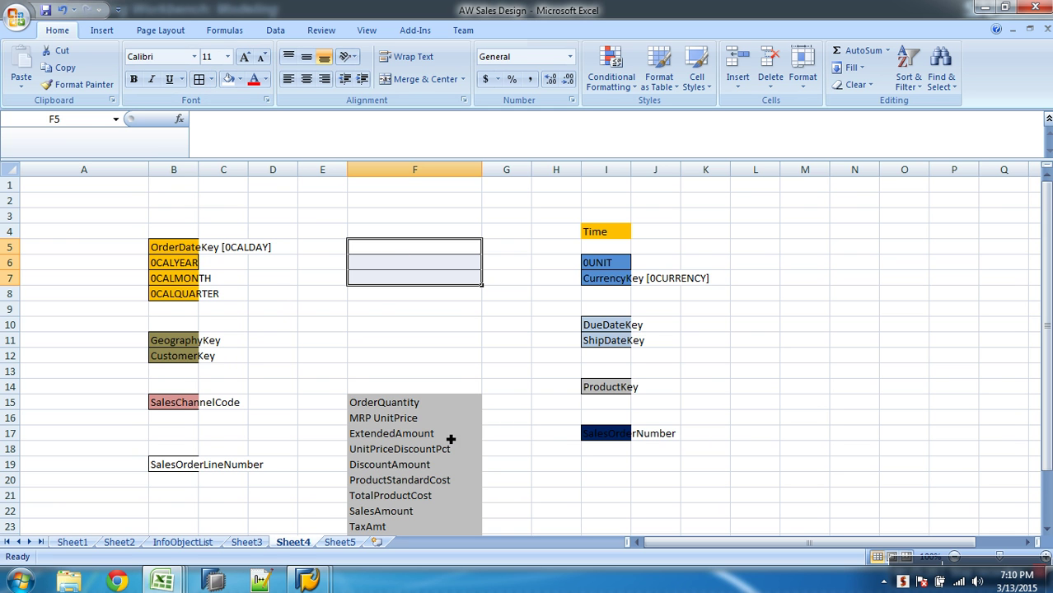
left_click(449, 295)
key("shift+Down")
key("shift+Down")
key("shift+Down")
key("shift+Down")
key("shift+Down")
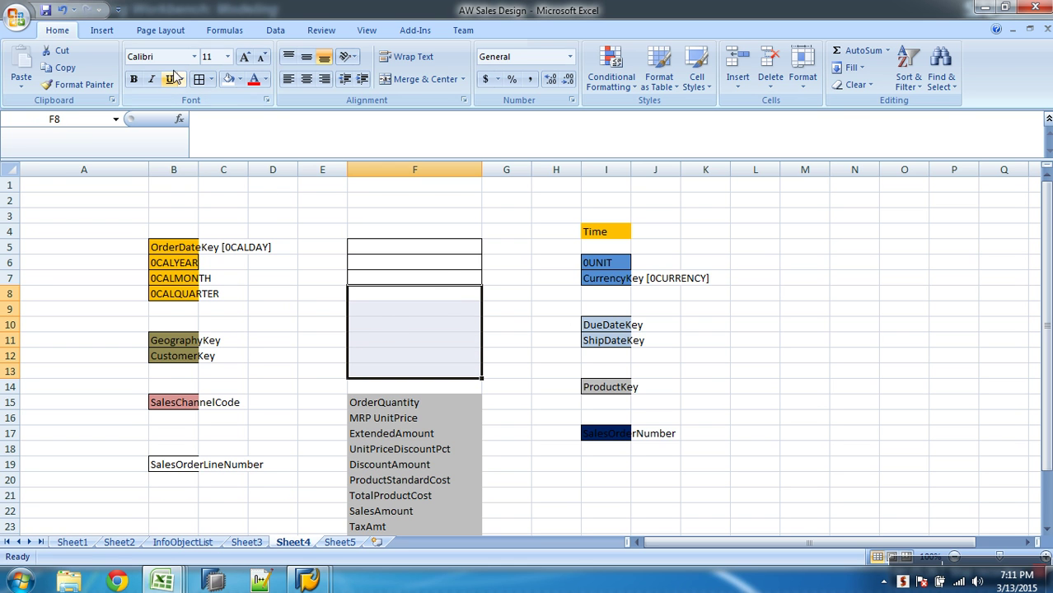
left_click(198, 79)
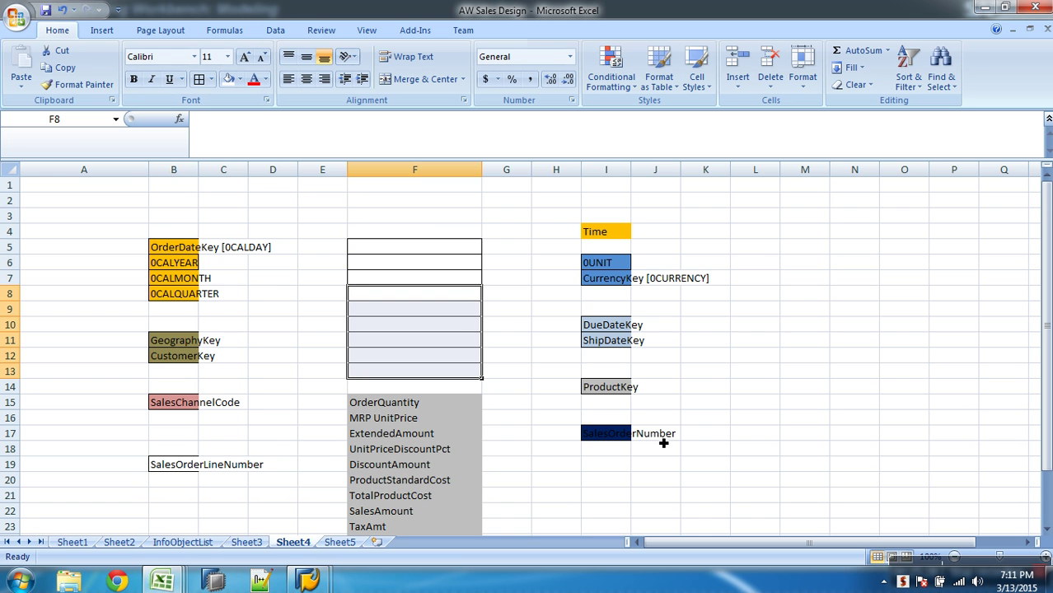
- Move the ProductKey cell down to I15 and delete the empty row 14
left_click(611, 387)
key("ctrl+x")
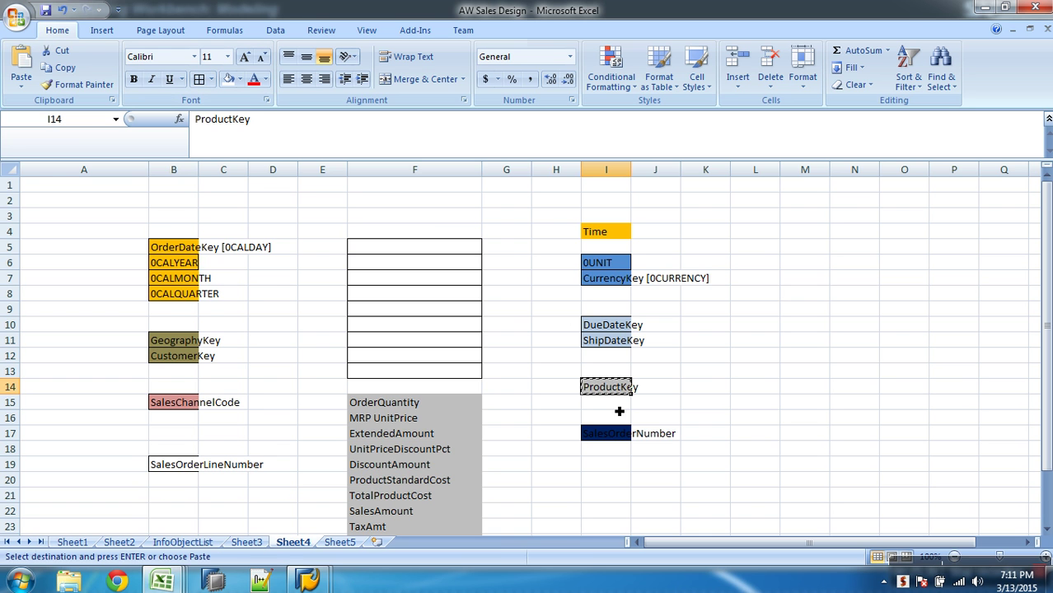
left_click(617, 404)
key("Return")
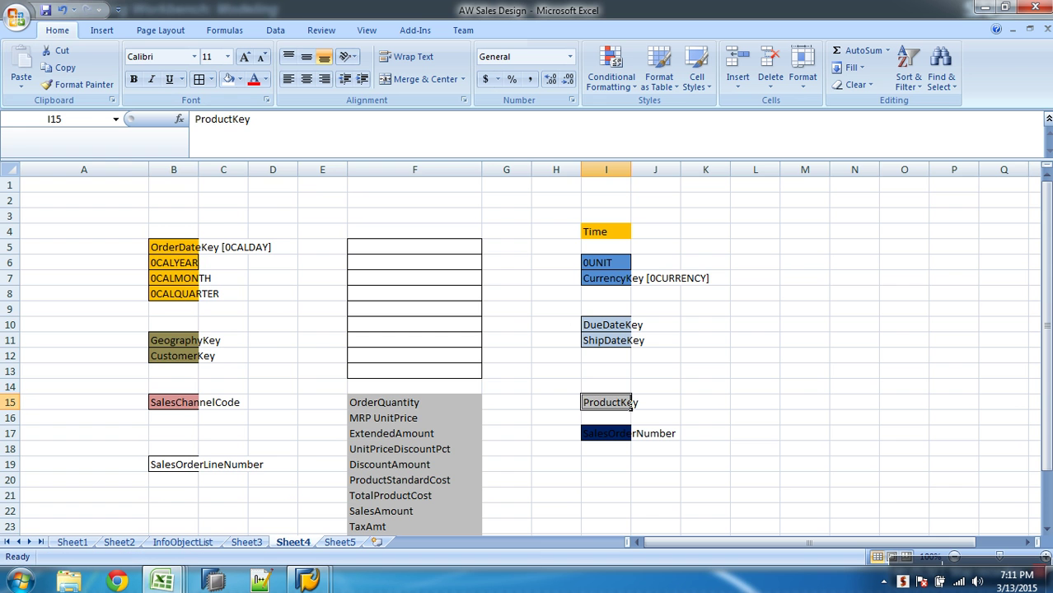
right_click(15, 386)
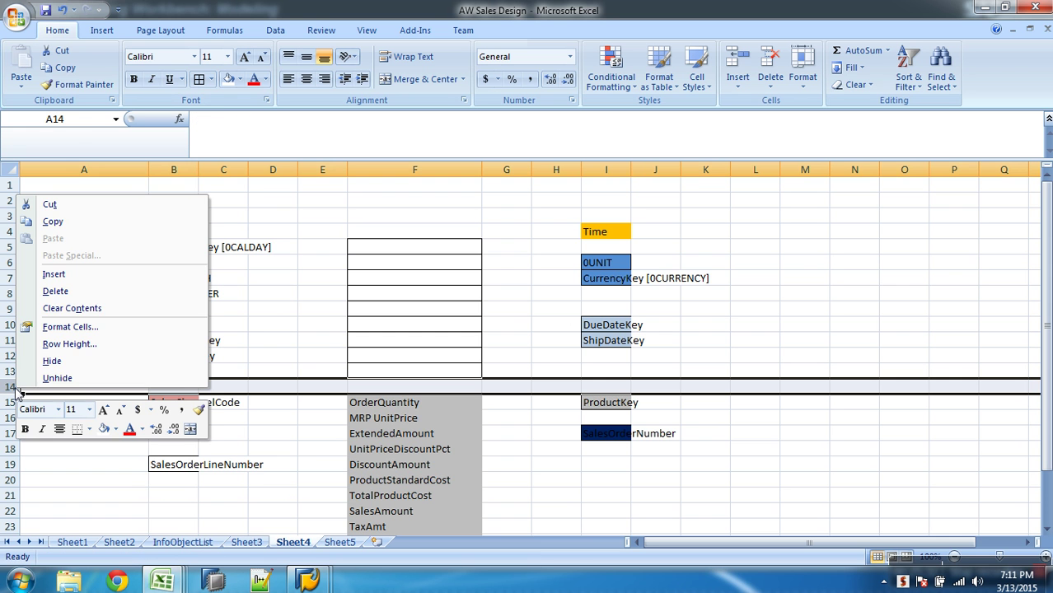
left_click(56, 292)
left_click(853, 315)
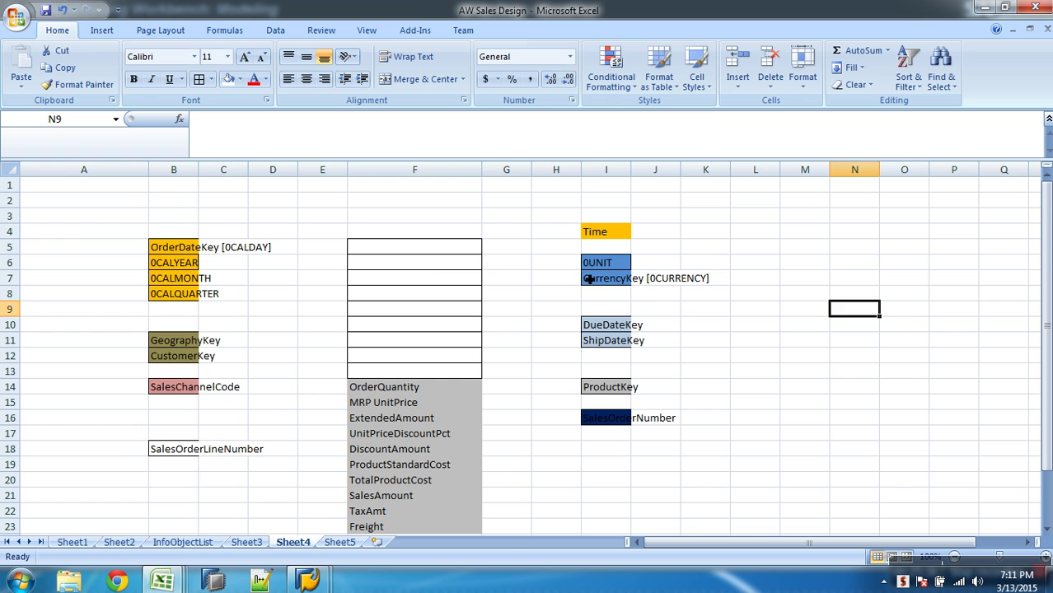
- Enter the dimension names "Dim : Data Package", "Dim : Time" and "Dim : Unit" in F5:F7
left_click(436, 251)
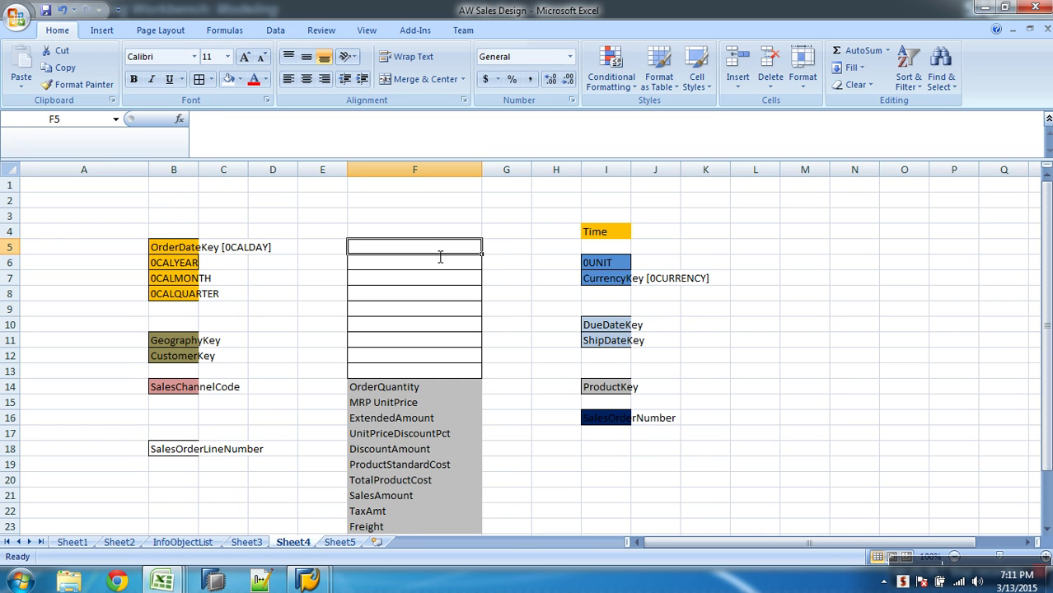
type("Dim : D")
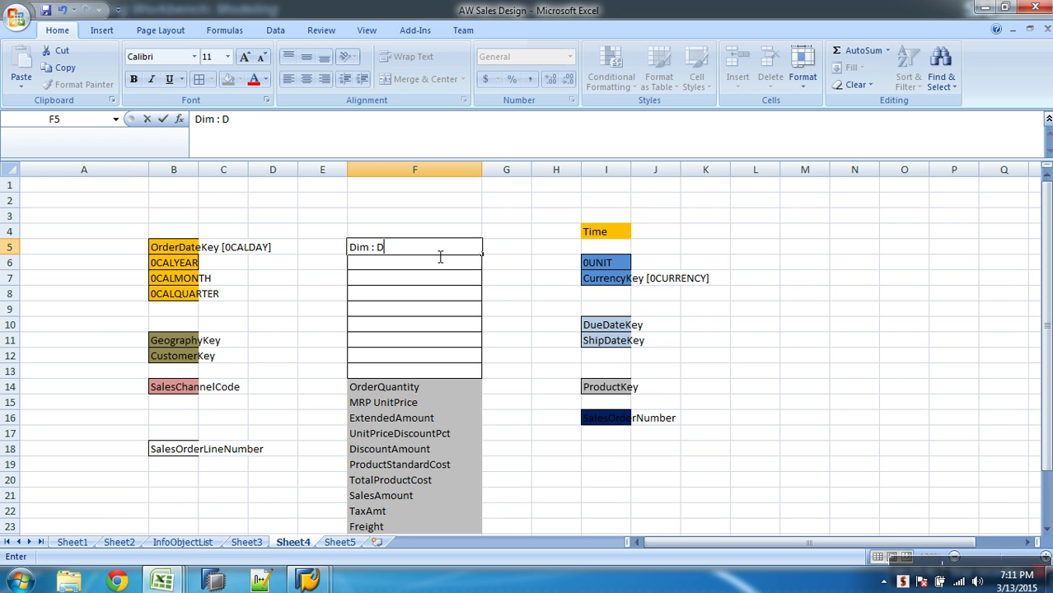
type("ata Package")
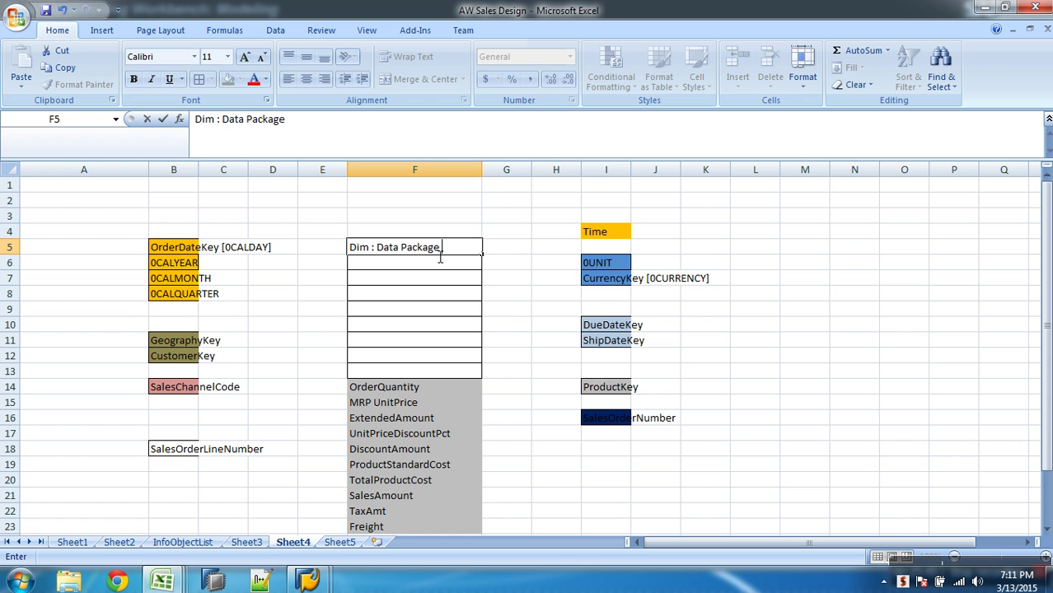
left_click(424, 266)
type("Dimn")
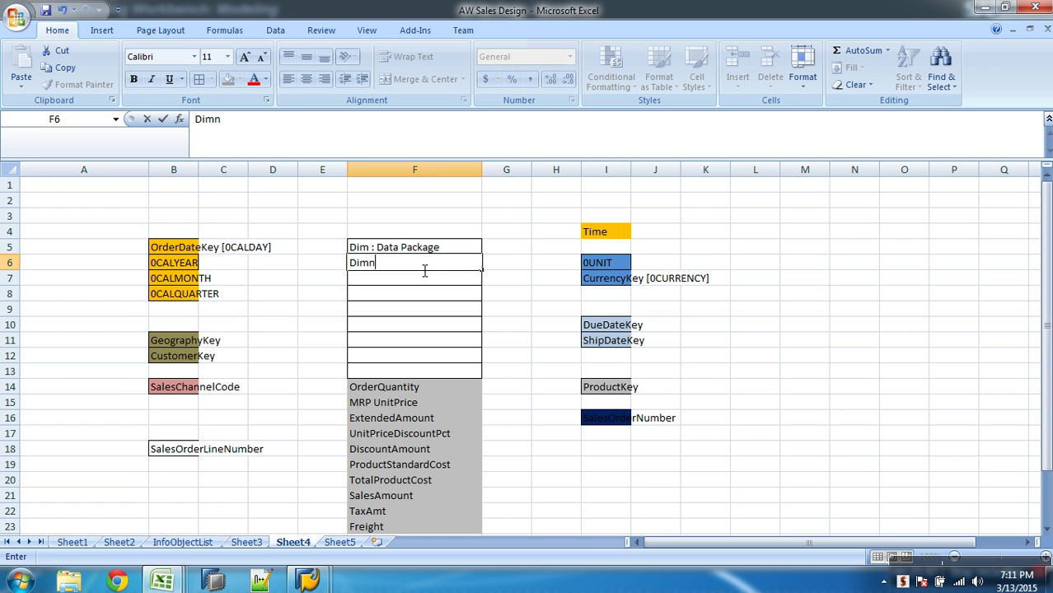
key("BackSpace")
key("BackSpace")
type(": Time")
left_click(422, 282)
type("Dim : Unit")
key("Return")
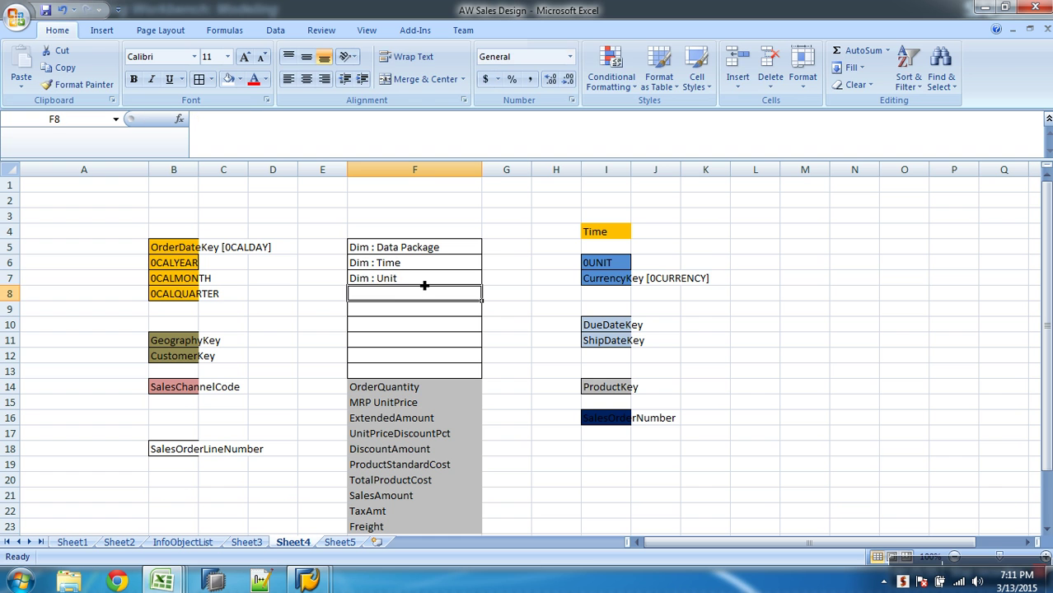
- Enter the dimension names "Dim : Sales Doc Number" in F8 and "Dim : Prudcuts" in F9
type("Dim : S")
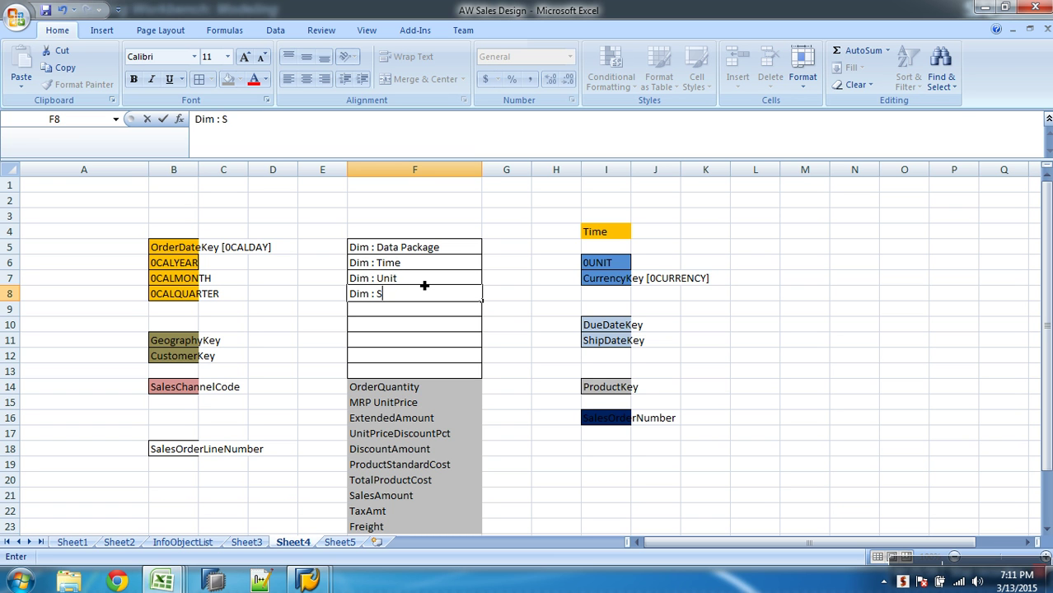
type("ales Doc Number")
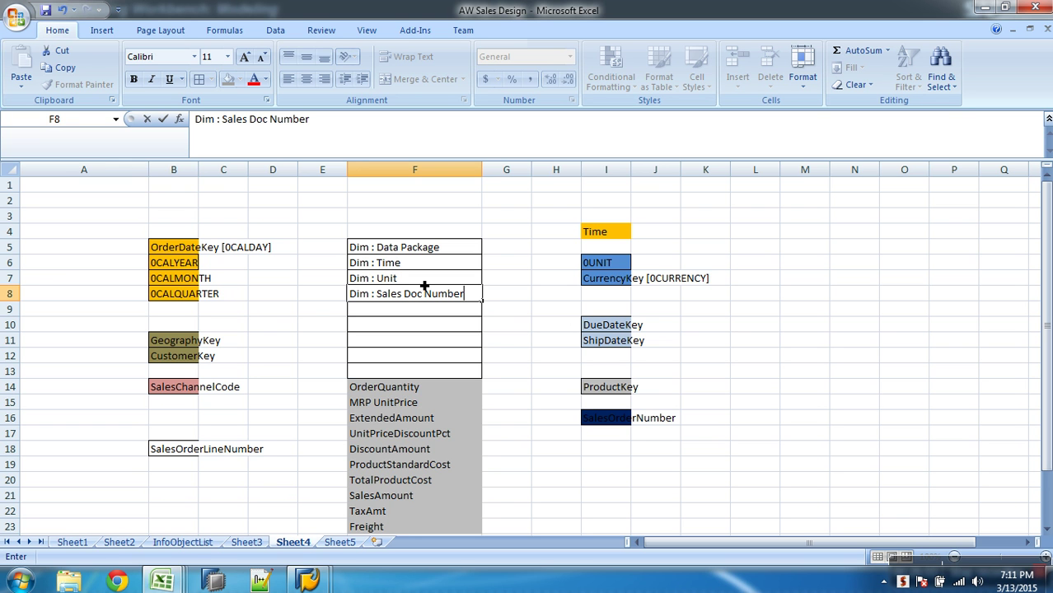
left_click(182, 458)
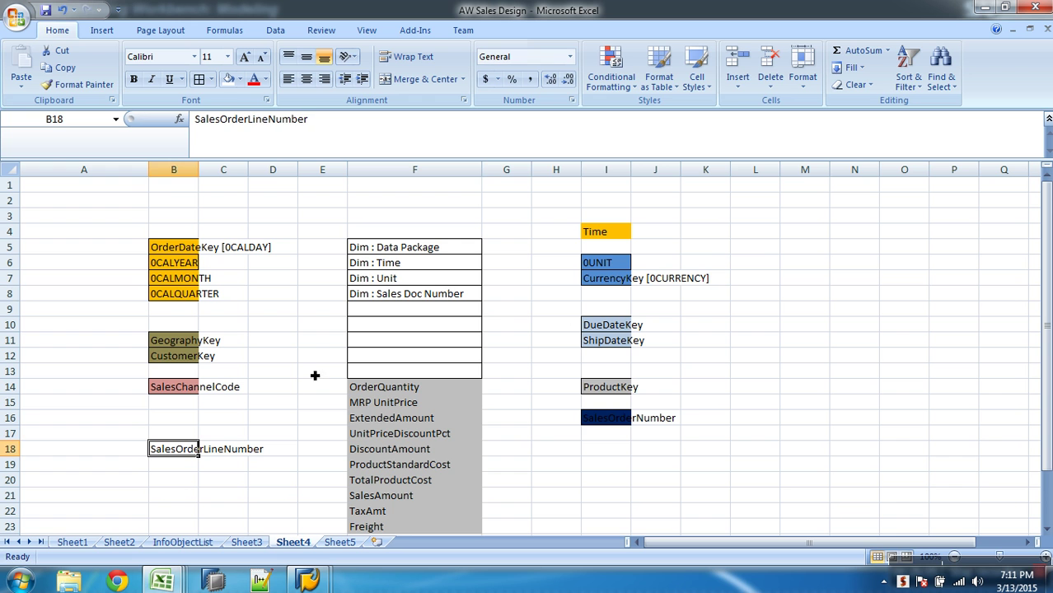
left_click(610, 421)
left_click(438, 312)
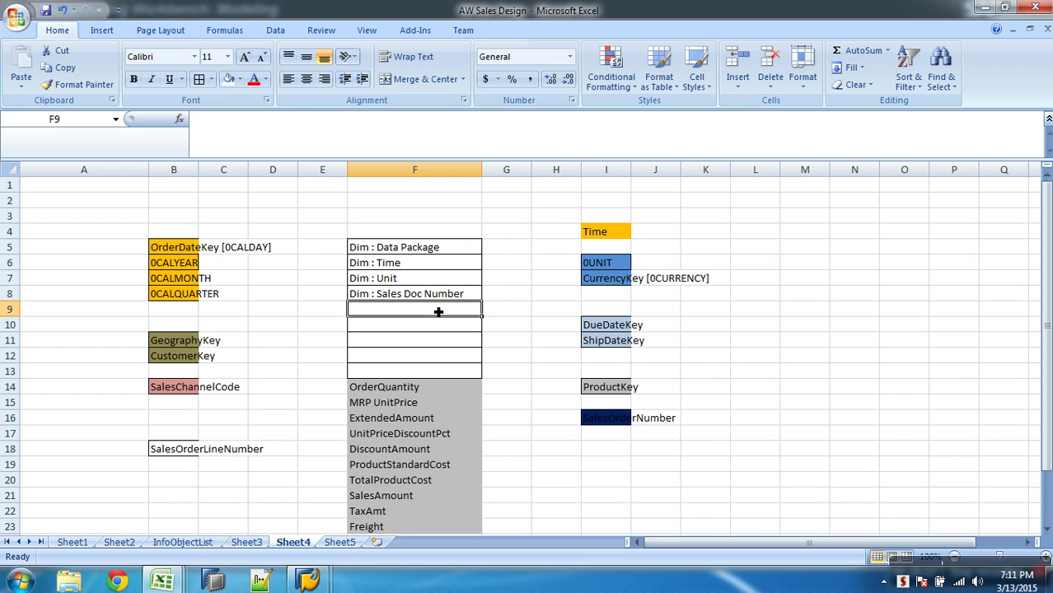
type("D")
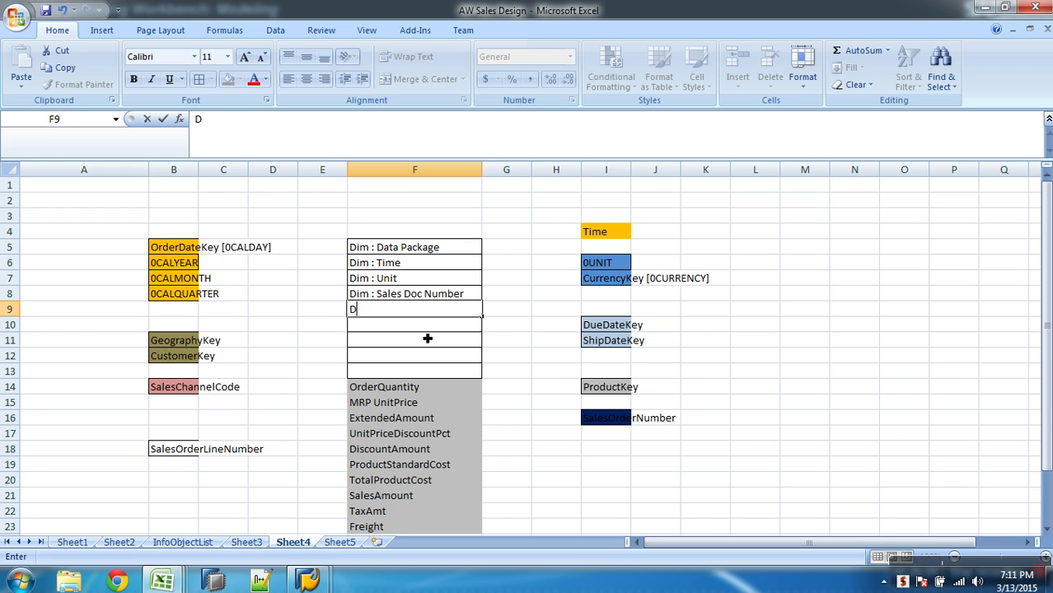
type("im : Prudc")
type("uts")
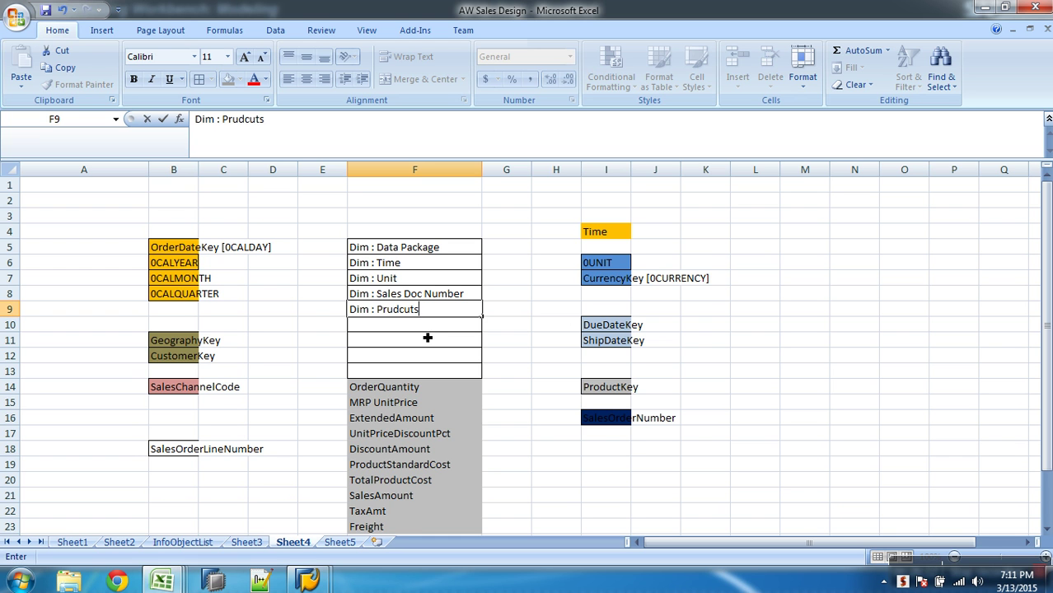
key("Return")
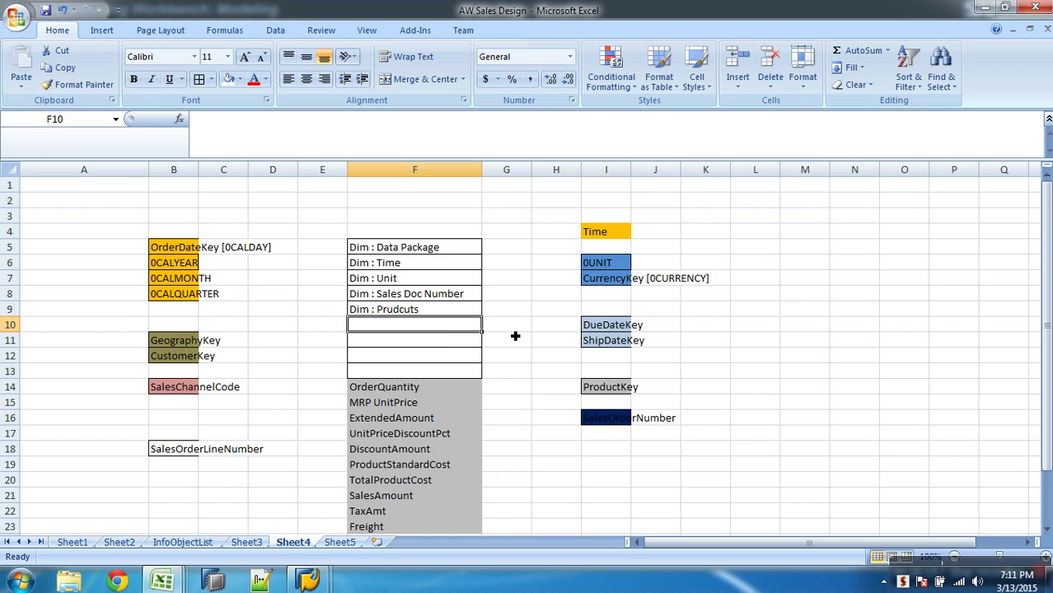
- Enter the dimension name "Dim : Sales Dates" in F10
type("Dim Dates")
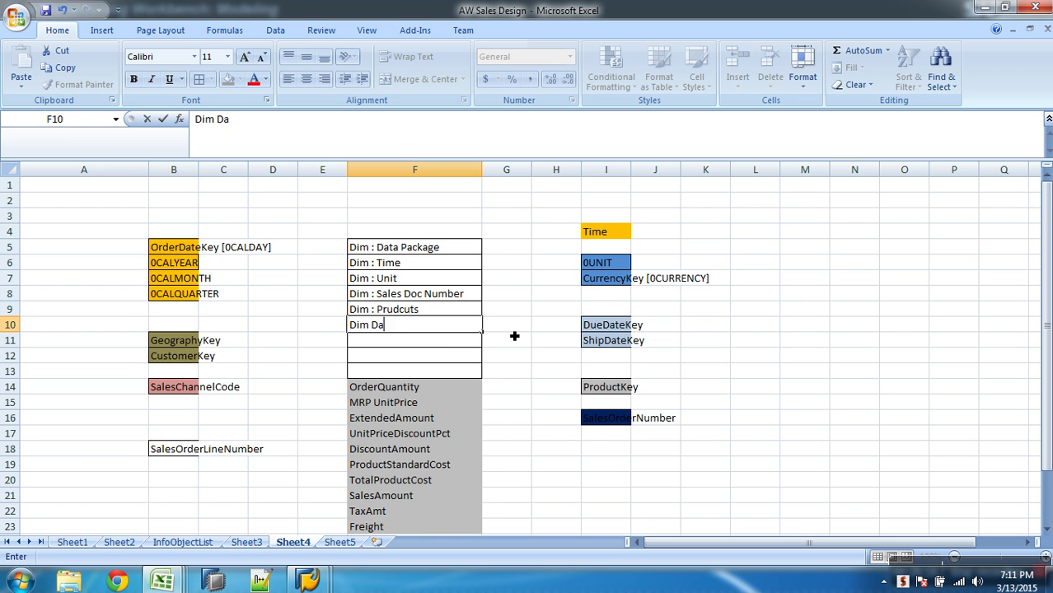
key("BackSpace")
key("BackSpace")
key("BackSpace")
key("BackSpace")
key("BackSpace")
type(": Sales ")
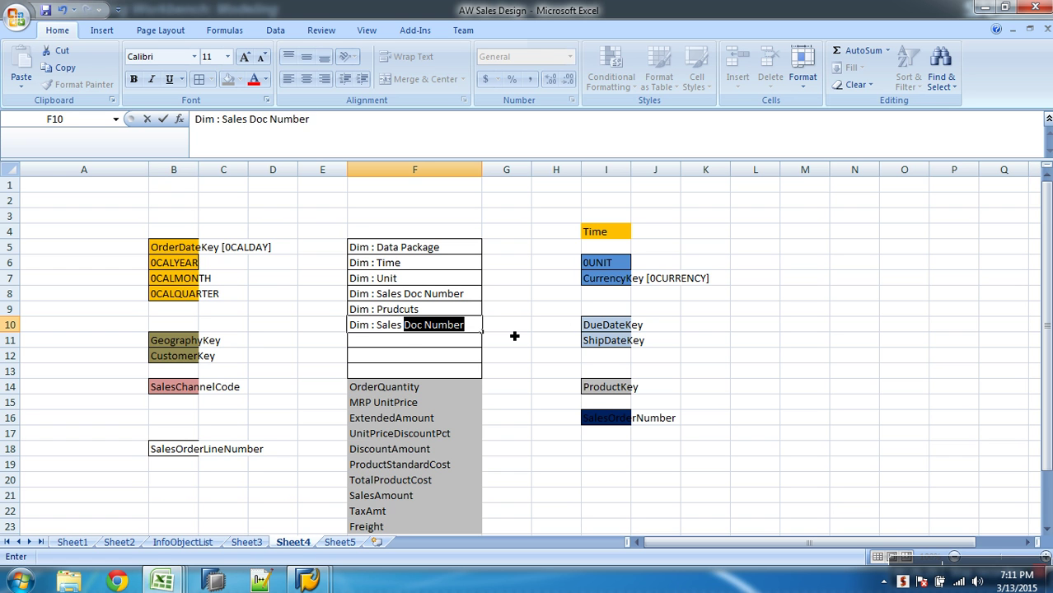
type("Date")
left_click(603, 329)
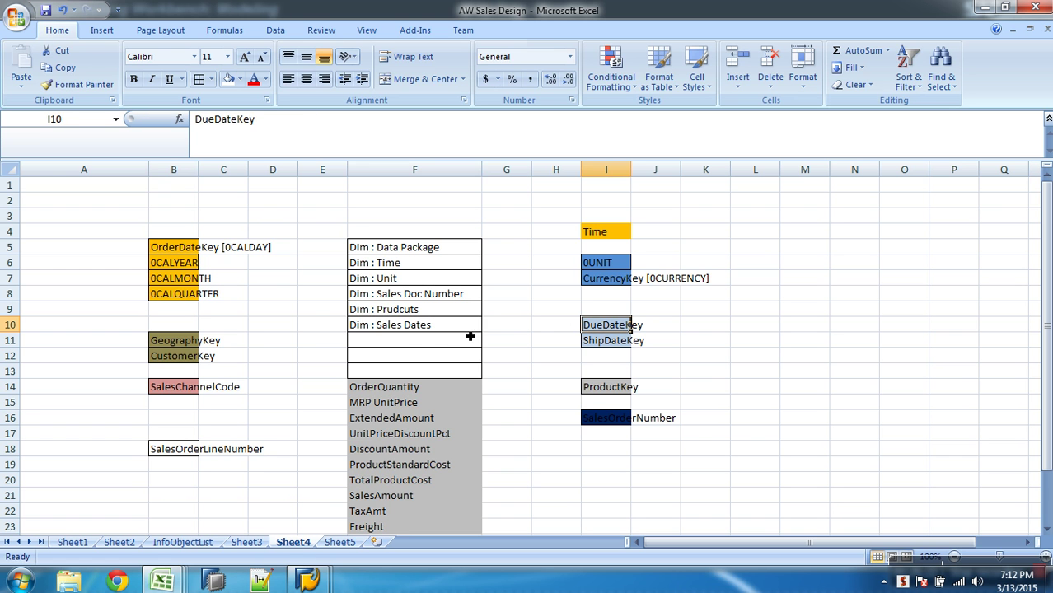
- Enter the dimension names "Dim : Customer Location", "Dim : Sales Channel" and "Dim : Sales Line Number" in F11:F13
left_click(404, 344)
type("Dim : Custom")
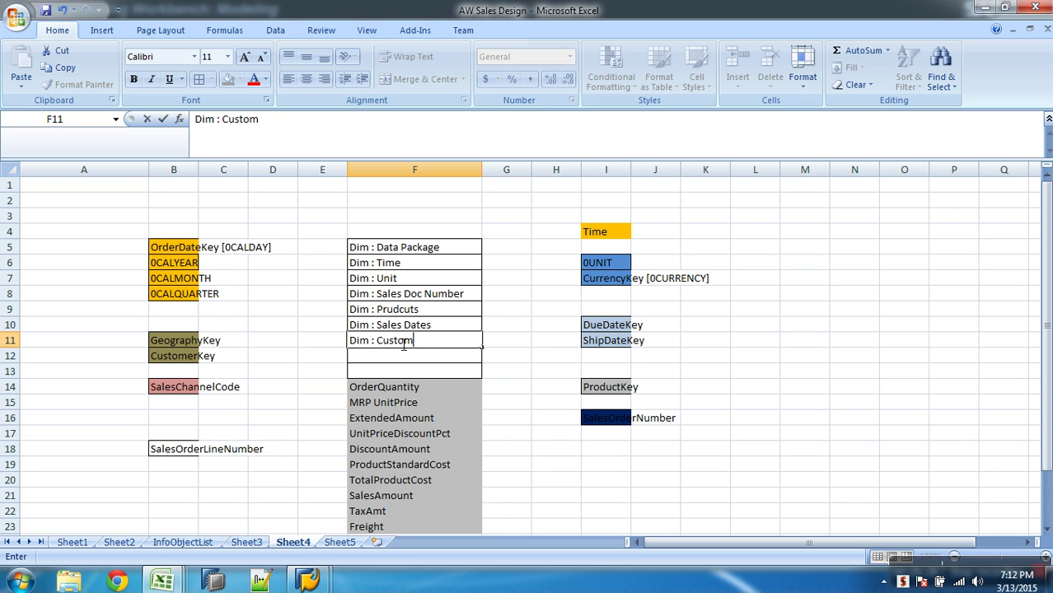
type("er Location")
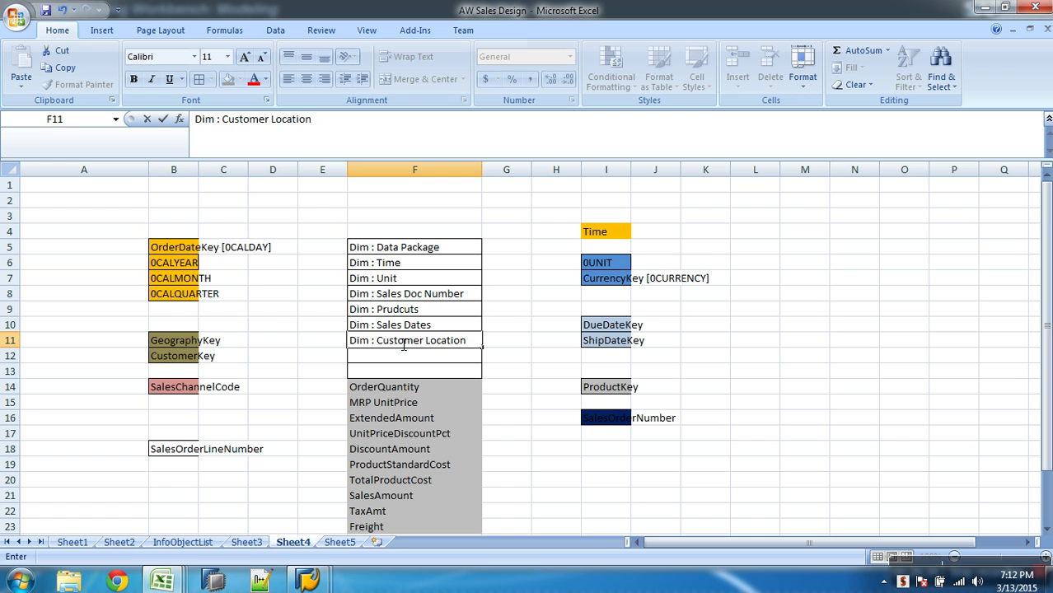
left_click(388, 359)
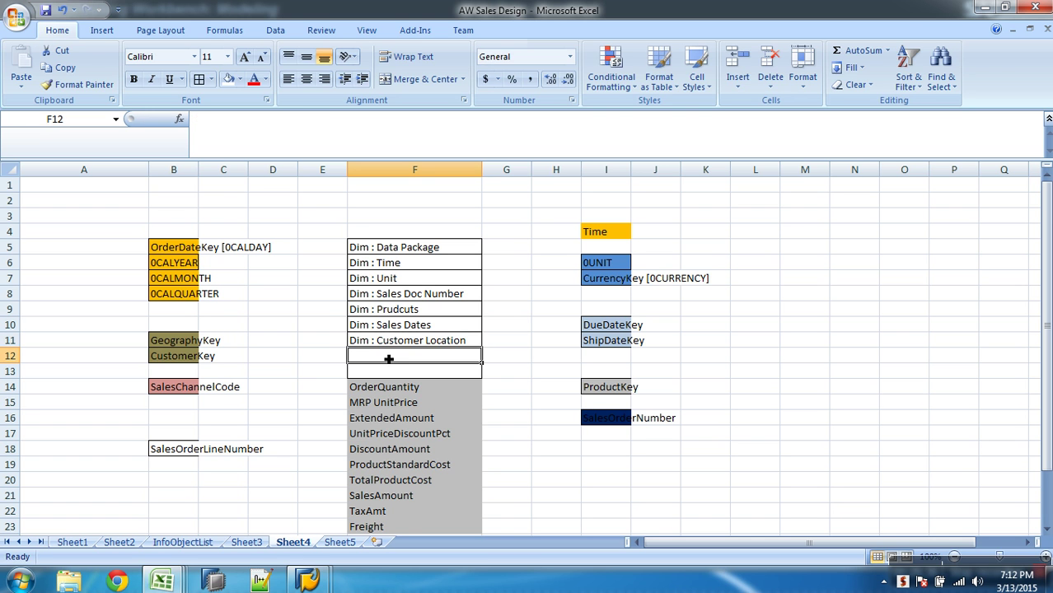
type("Dim : Sales Channel")
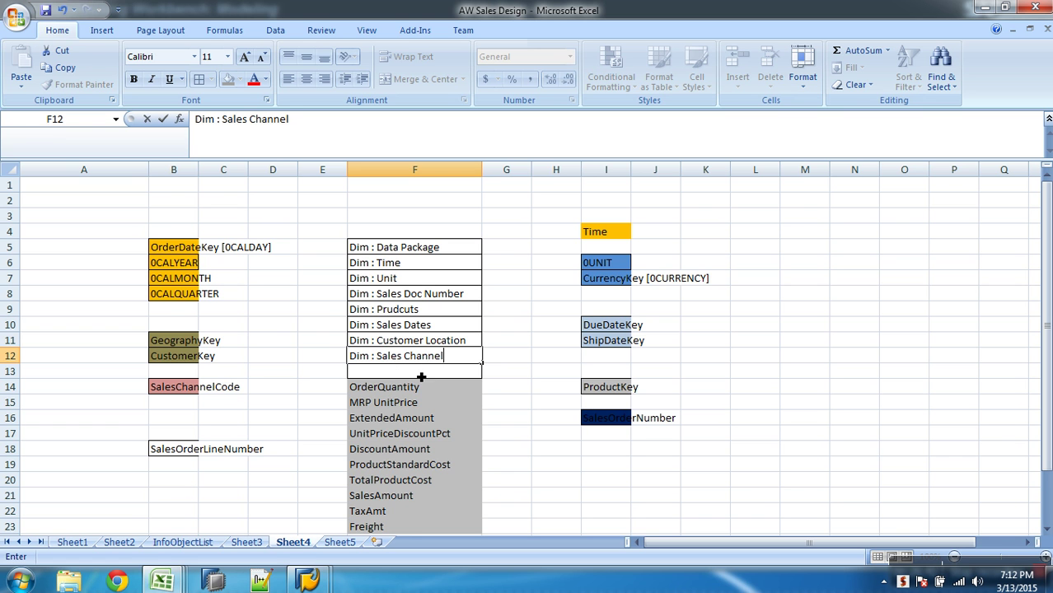
key("Return")
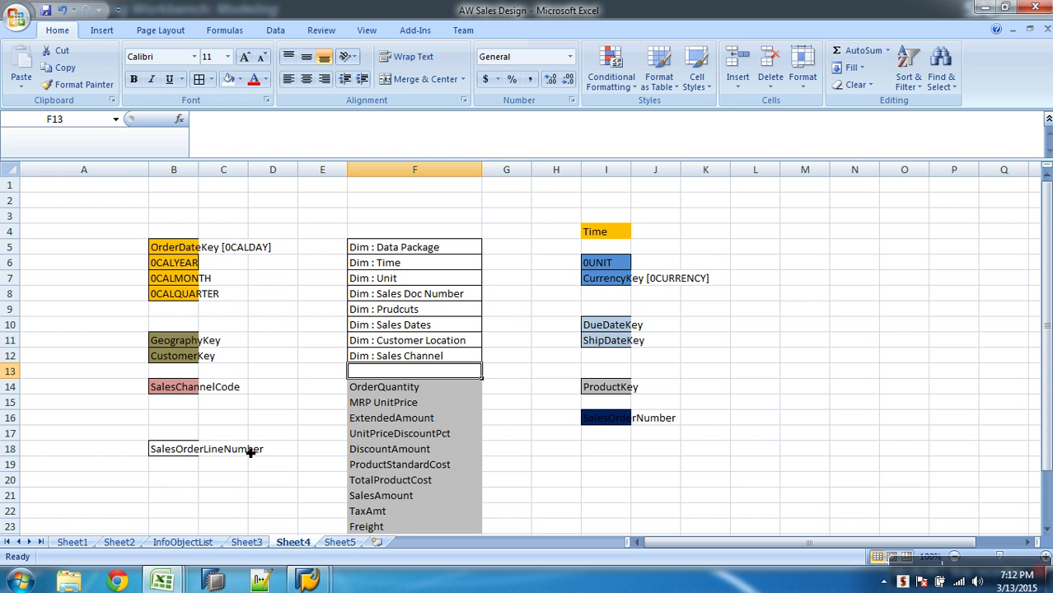
type("Dim : Sales Line Number")
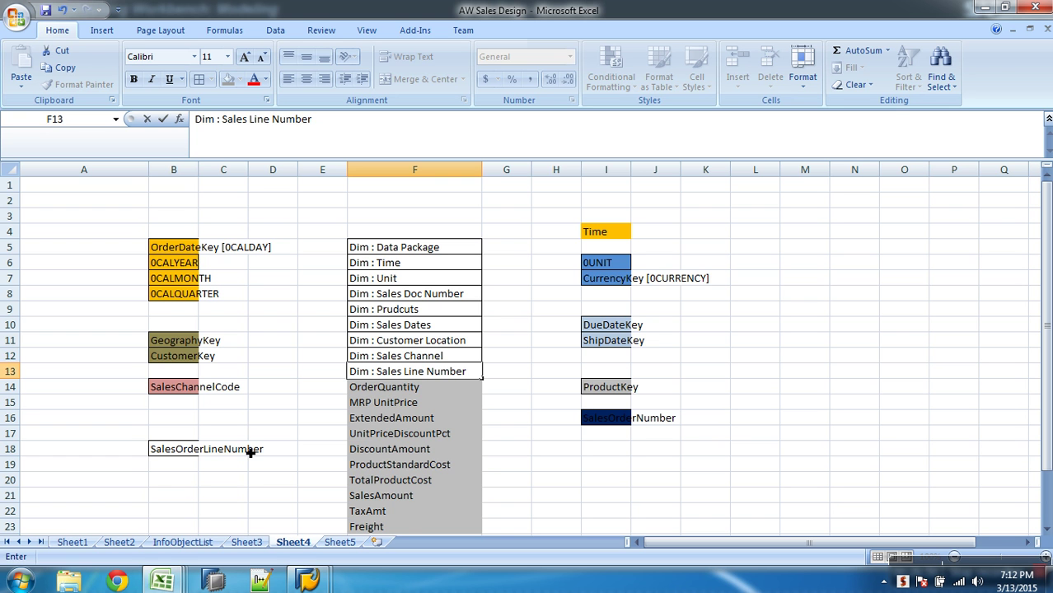
left_click(599, 494)
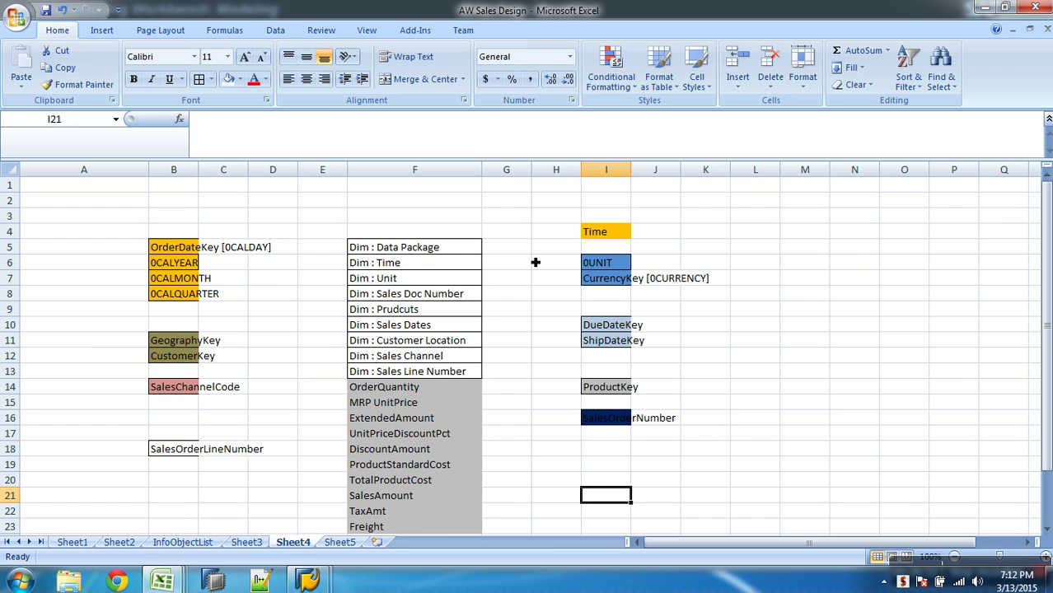
- Fit column B's width to its contents and delete the empty columns D and E before the dimension table
double_click(205, 171)
left_click(303, 171)
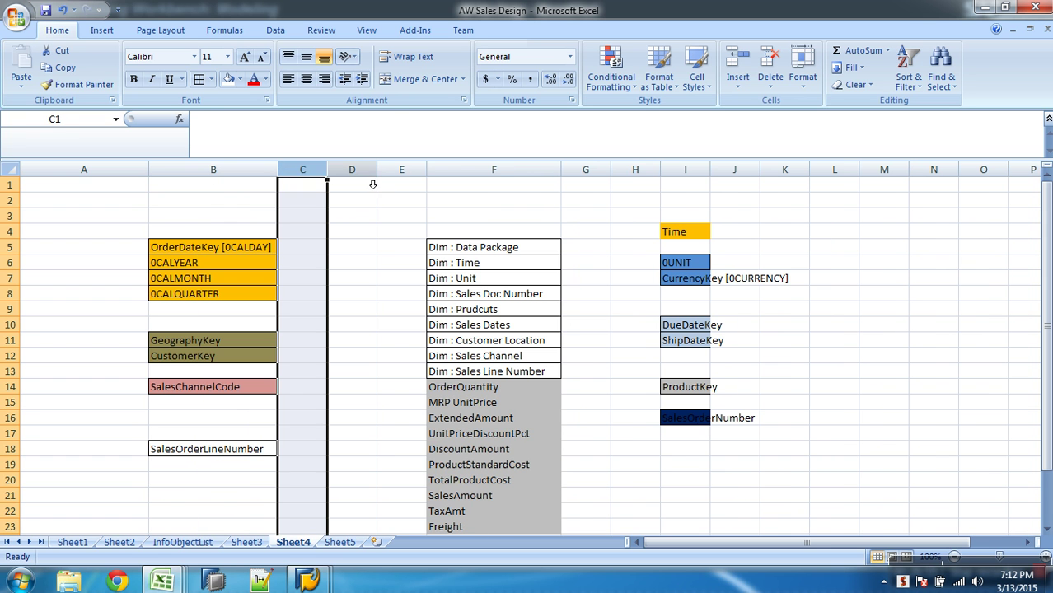
left_click(372, 173)
left_click_drag(386, 173, 364, 177)
right_click(362, 174)
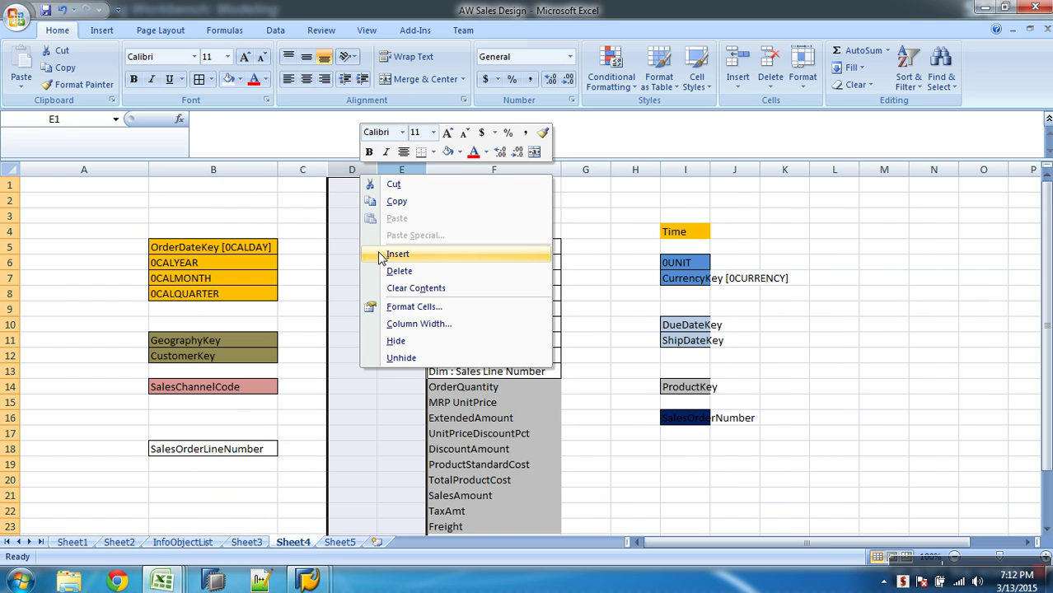
left_click(389, 271)
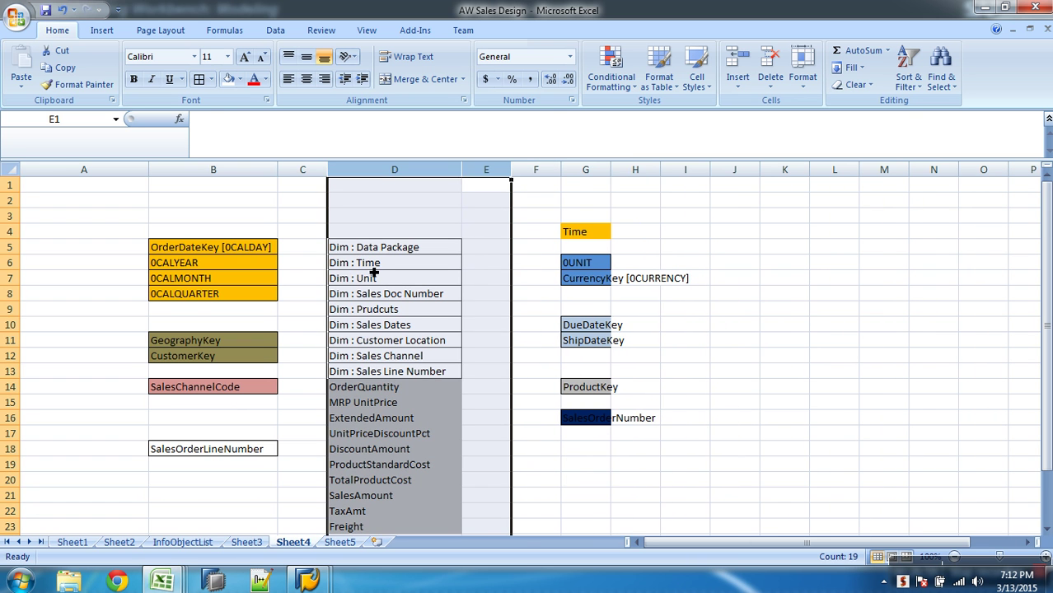
- Copy the formatting of 0CALYEAR to the "Dim : Time" cell and of 0UNIT to "Dim : Unit"
left_click(265, 265)
left_click(103, 84)
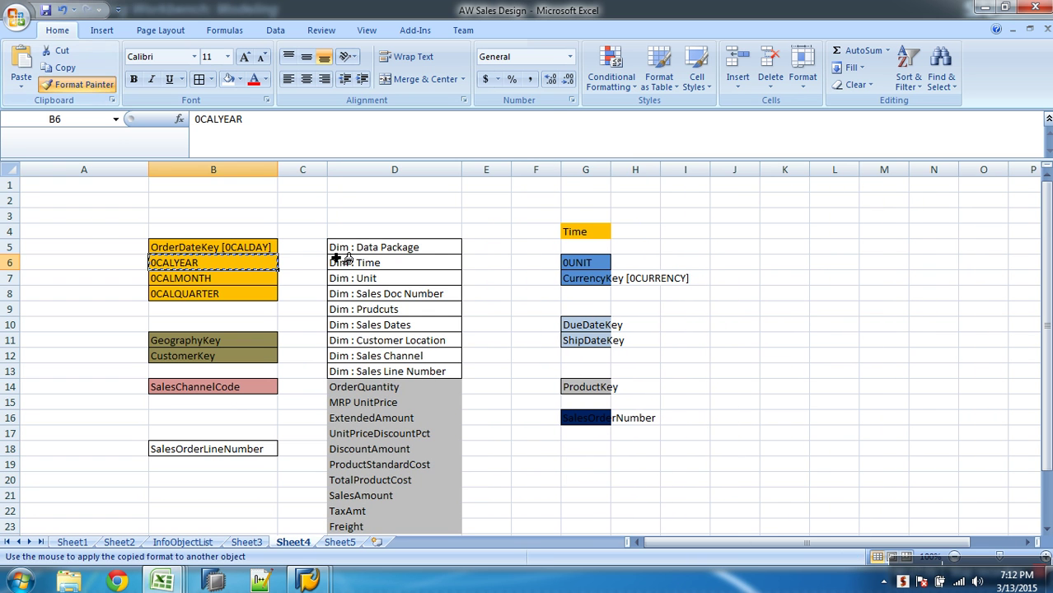
left_click(346, 262)
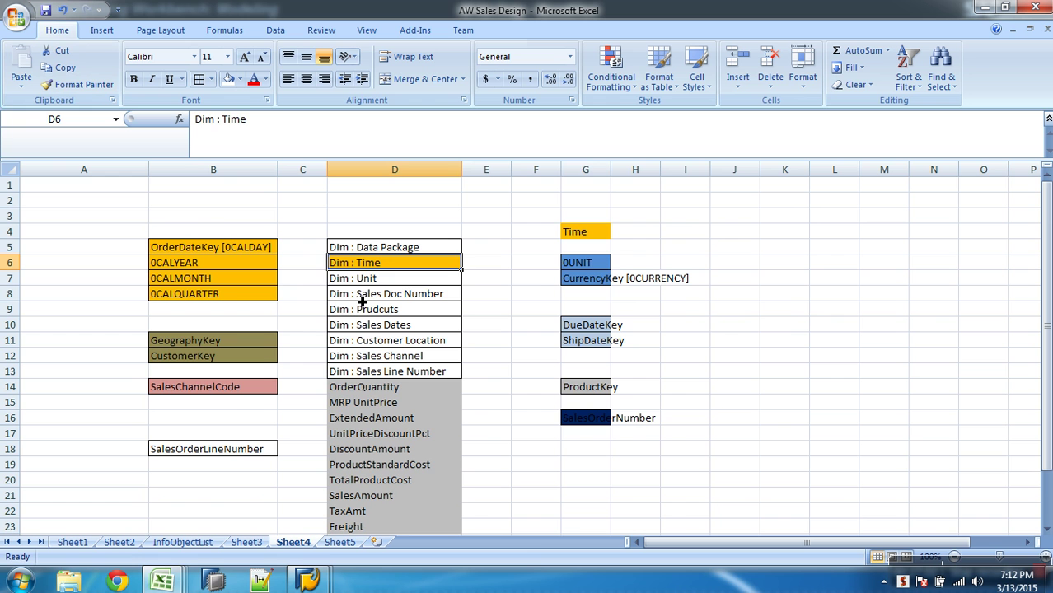
left_click(586, 265)
left_click(91, 84)
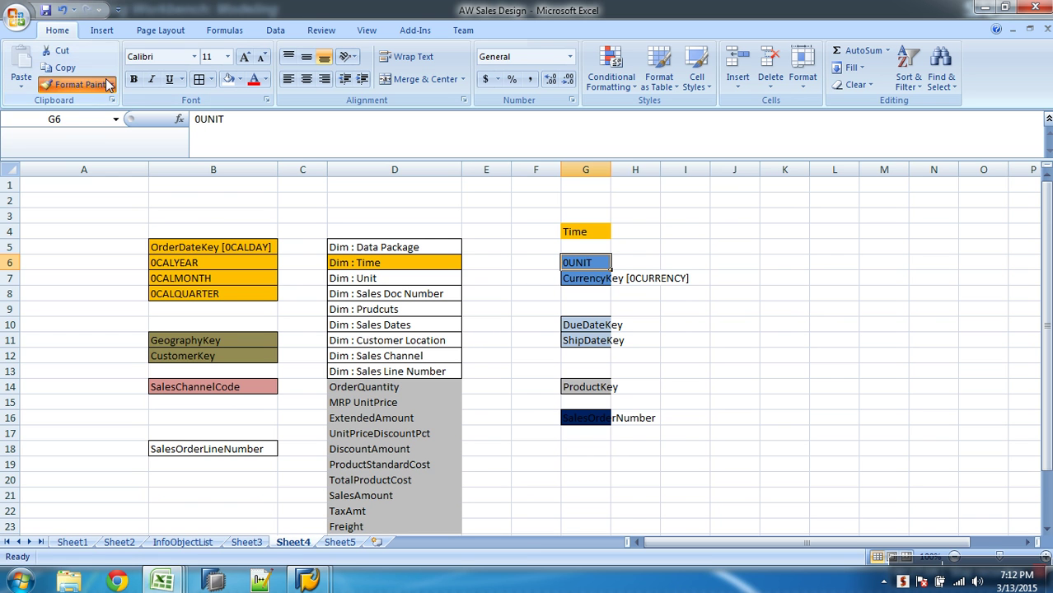
left_click(346, 277)
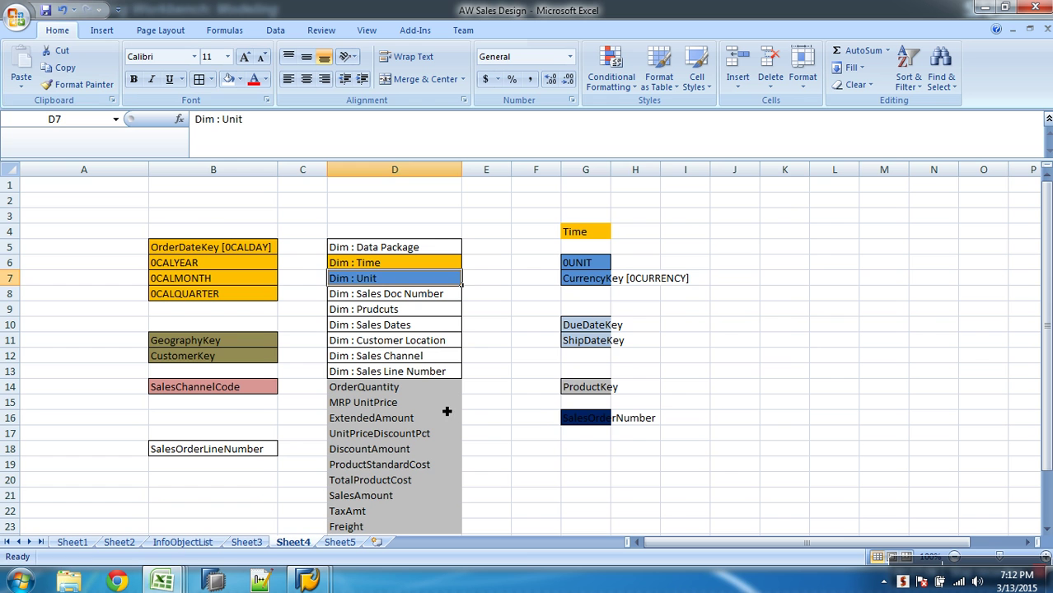
- Copy the formatting of SalesOrderNumber to "Dim : Sales Doc Number" and of ProductKey to "Dim : Prudcuts"
left_click(585, 418)
left_click(82, 84)
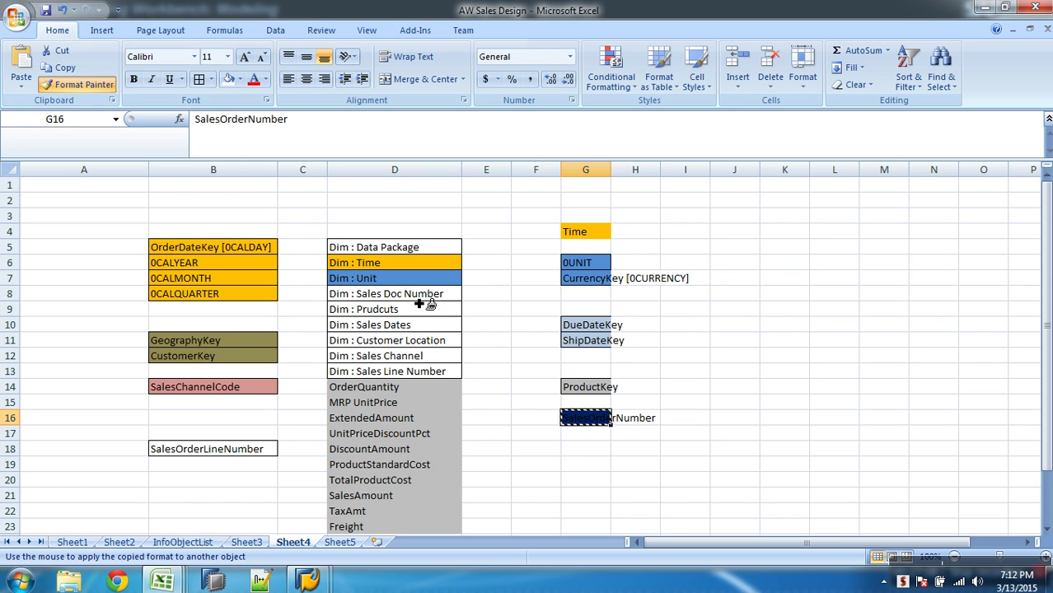
left_click(420, 301)
left_click(428, 311)
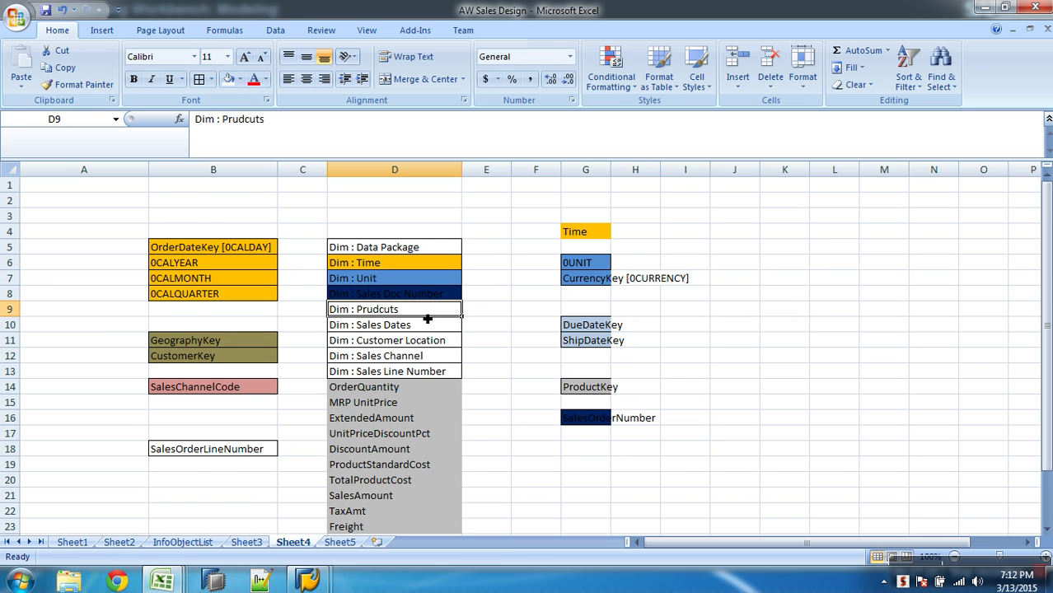
left_click(579, 385)
left_click(110, 87)
left_click(412, 311)
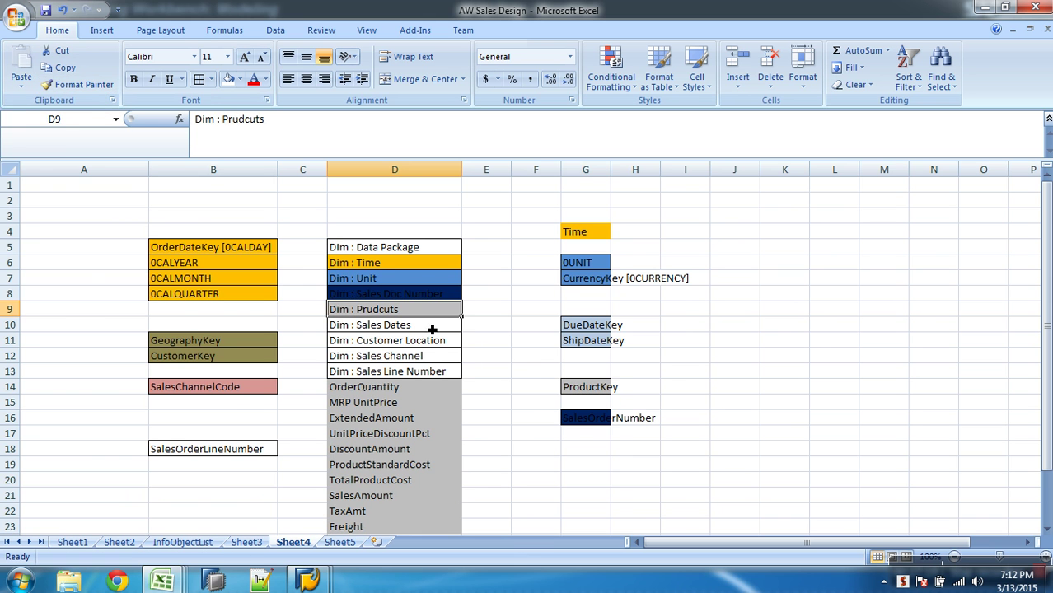
- Copy the formatting of DueDateKey to "Dim : Sales Dates" and of GeographyKey to "Dim : Customer Location"
left_click(579, 329)
left_click(86, 85)
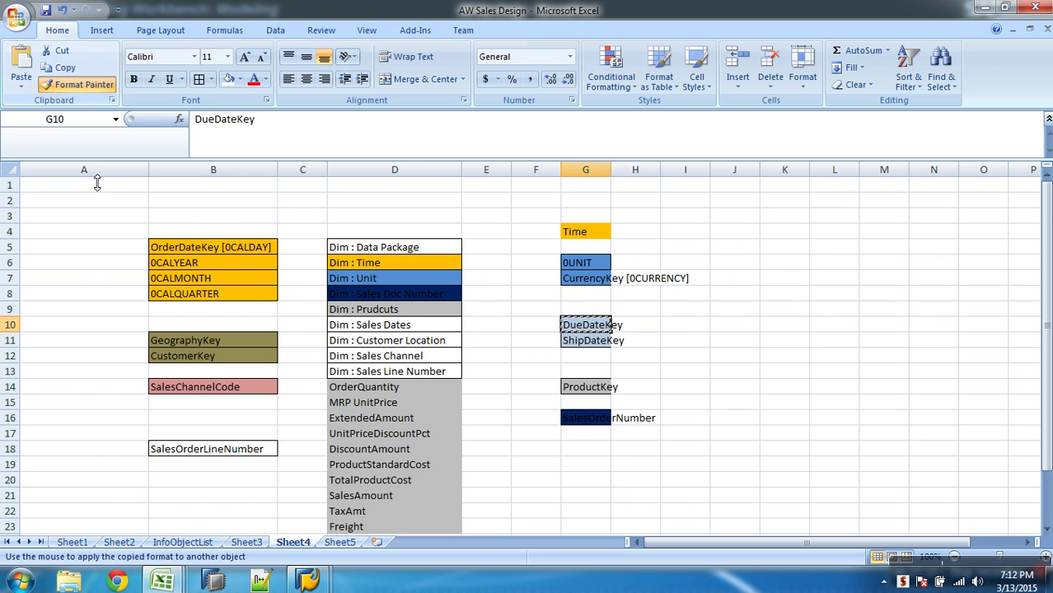
left_click(383, 327)
left_click(269, 346)
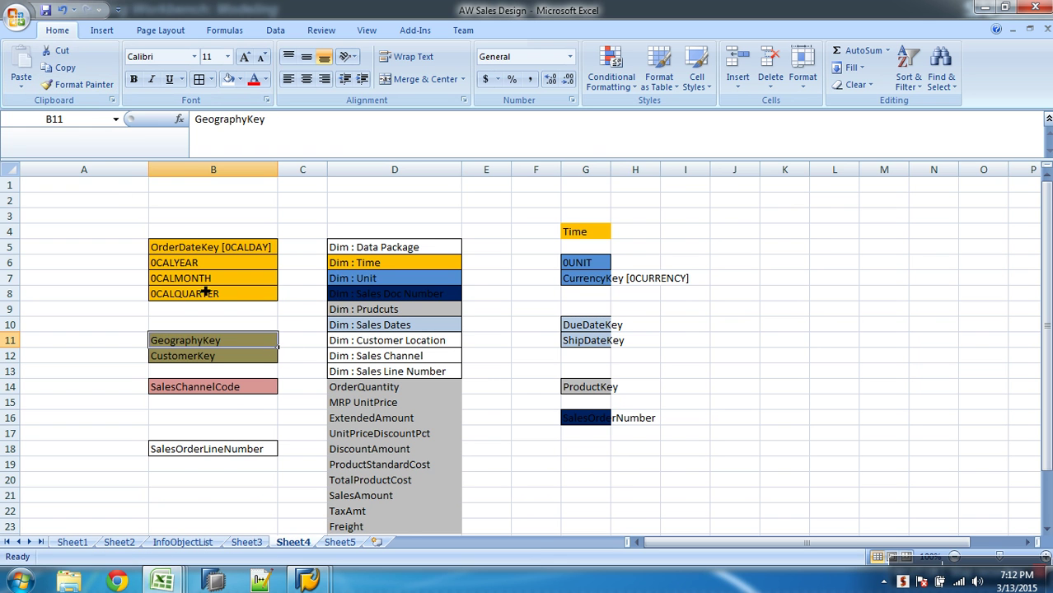
left_click(87, 85)
left_click(432, 342)
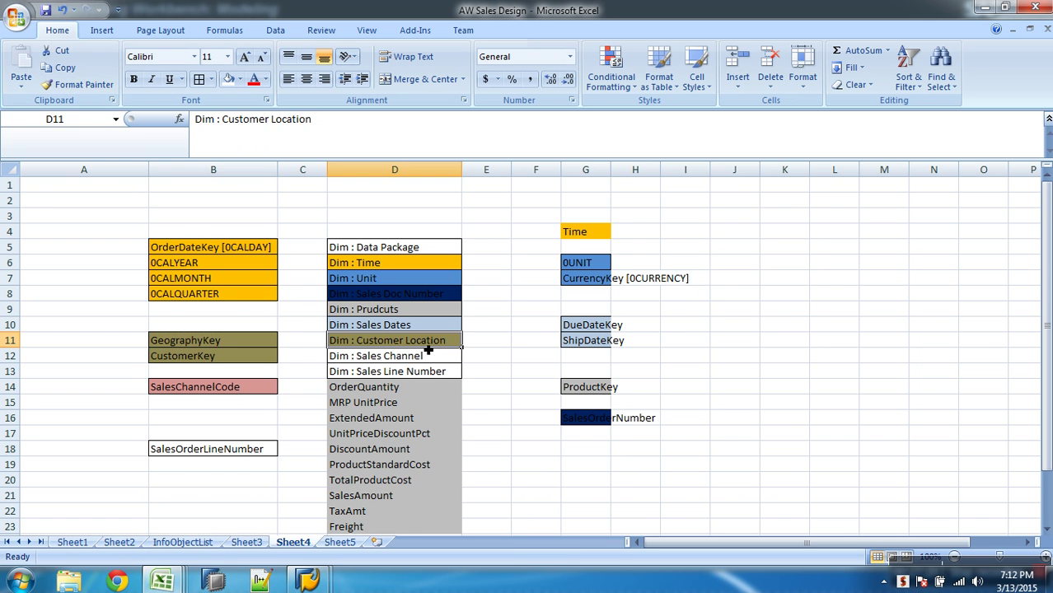
- Copy the formatting of SalesChannelCode to "Dim : Sales Channel" and of SalesOrderLineNumber to "Dim : Sales Line Number"
left_click(266, 393)
left_click(74, 89)
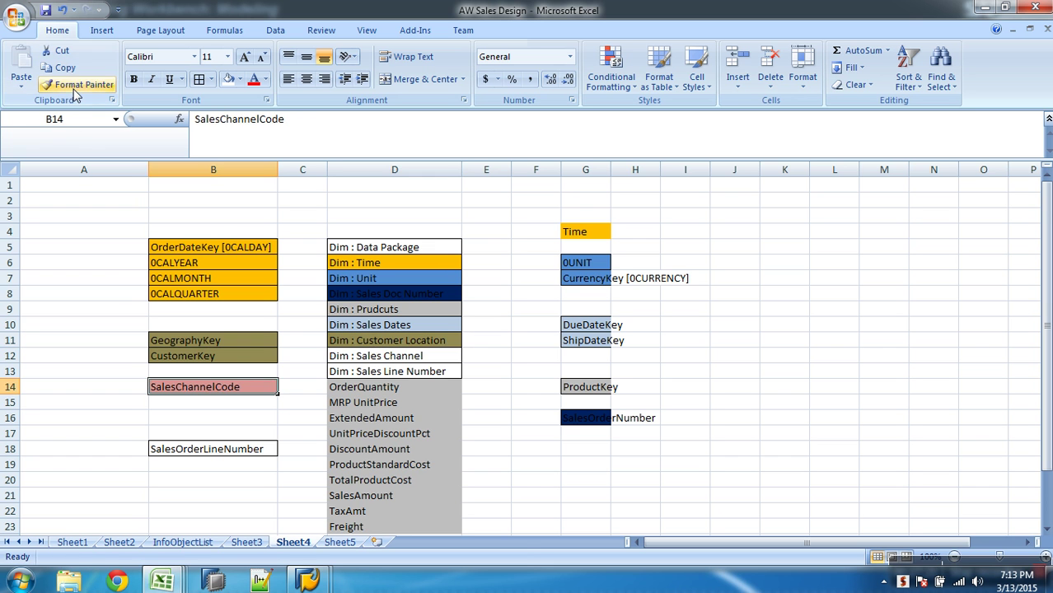
left_click(385, 359)
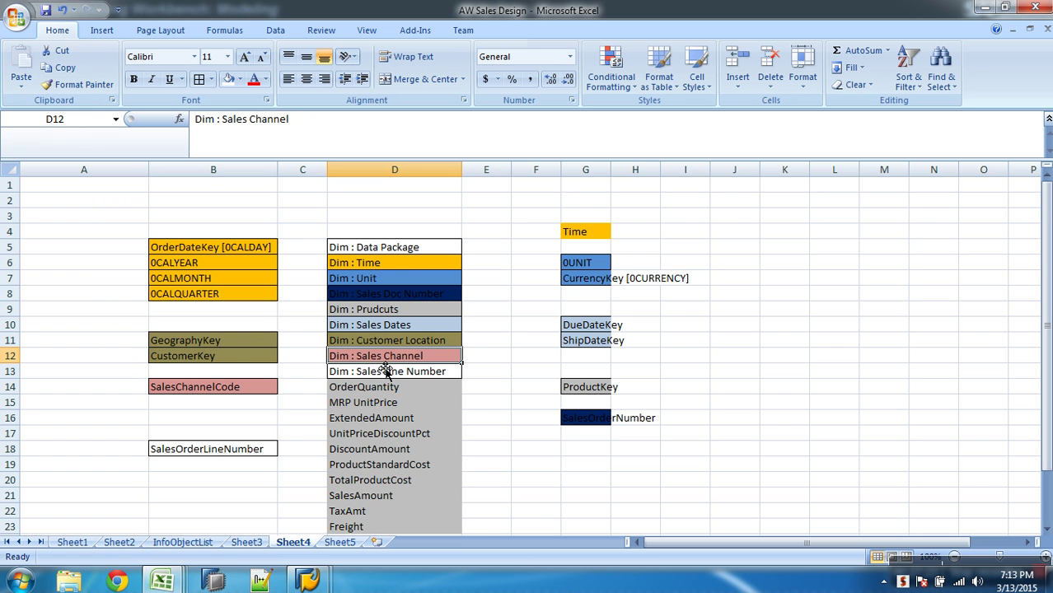
left_click(247, 452)
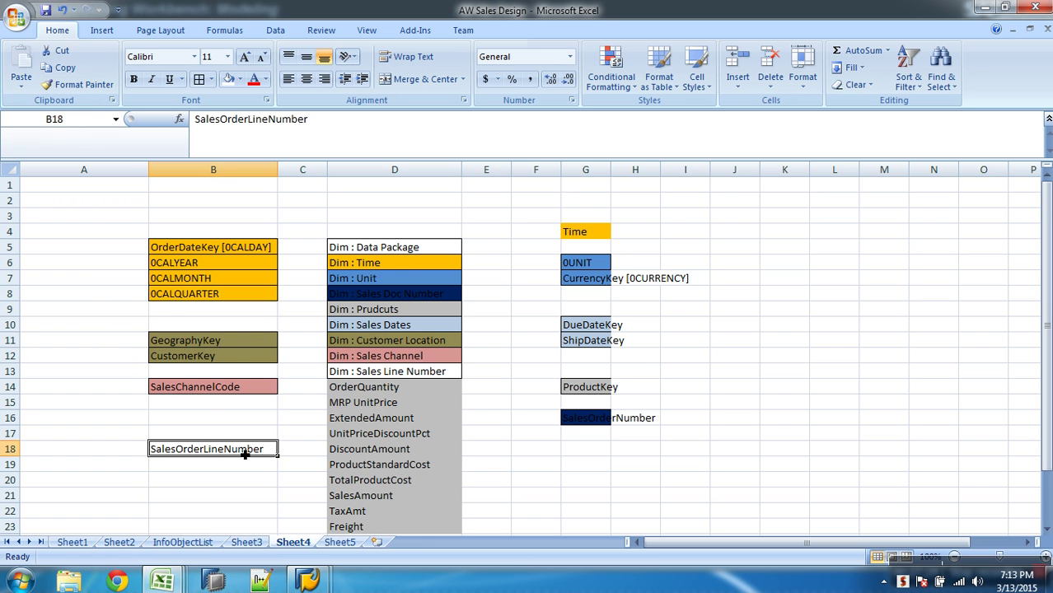
left_click(86, 86)
left_click(436, 374)
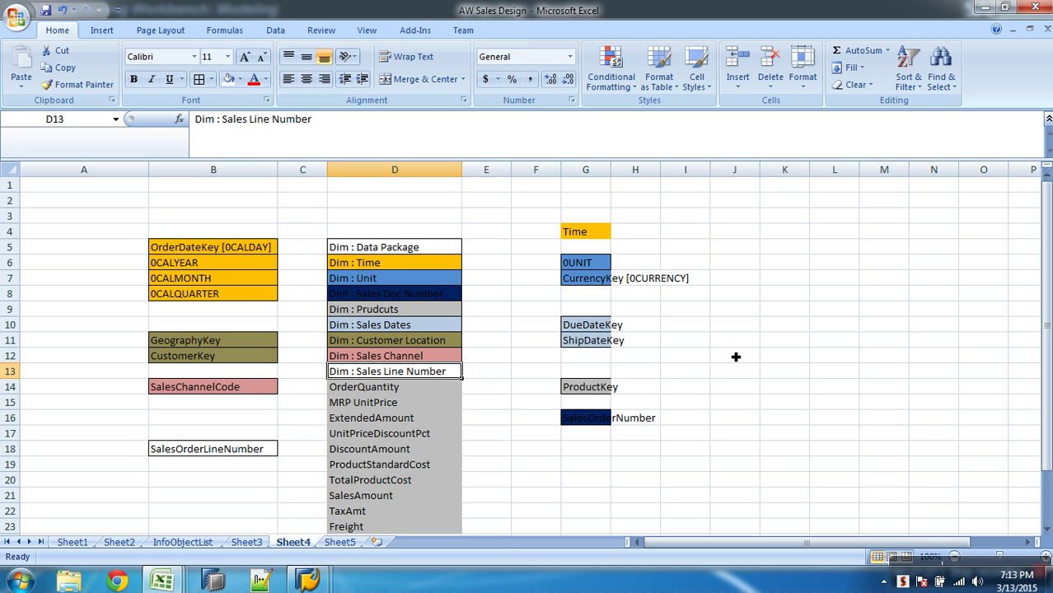
left_click(735, 355)
- Add all borders to the whole dimension and key figure table in D5:D23
left_click(416, 248)
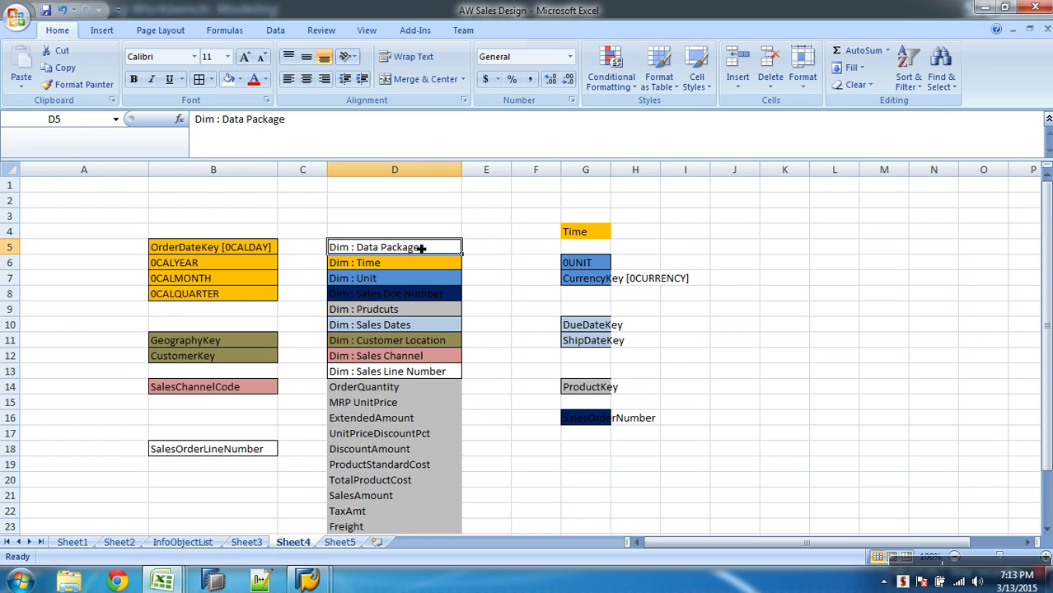
scroll(422, 255, "down", 1)
left_click_drag(422, 203, 440, 484)
left_click(199, 78)
left_click(554, 449)
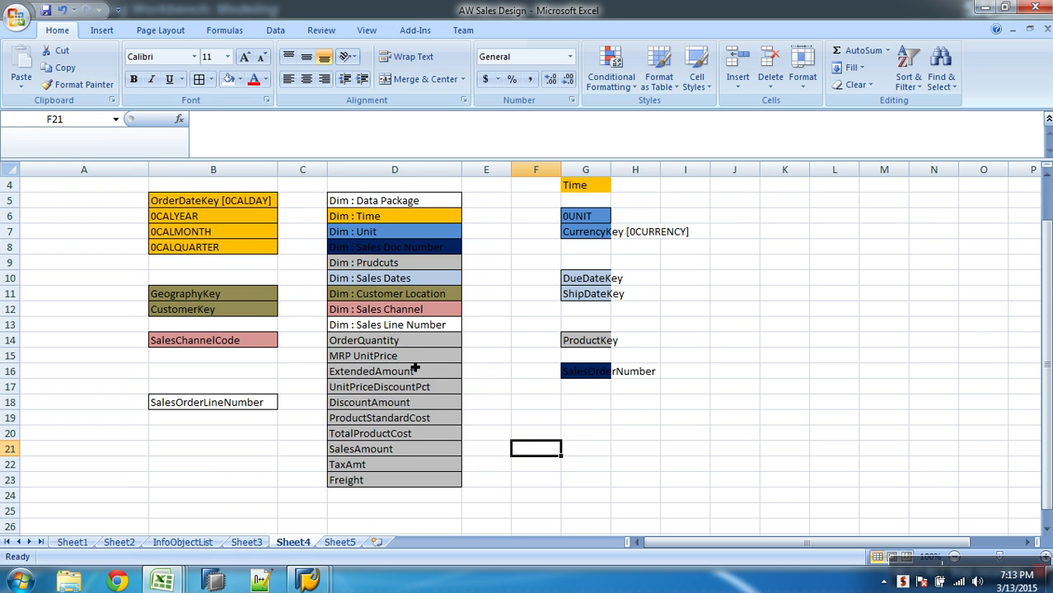
- Remove the grey fill from the key figures in D14:D23 and make their text bold italic
left_click_drag(411, 342, 444, 480)
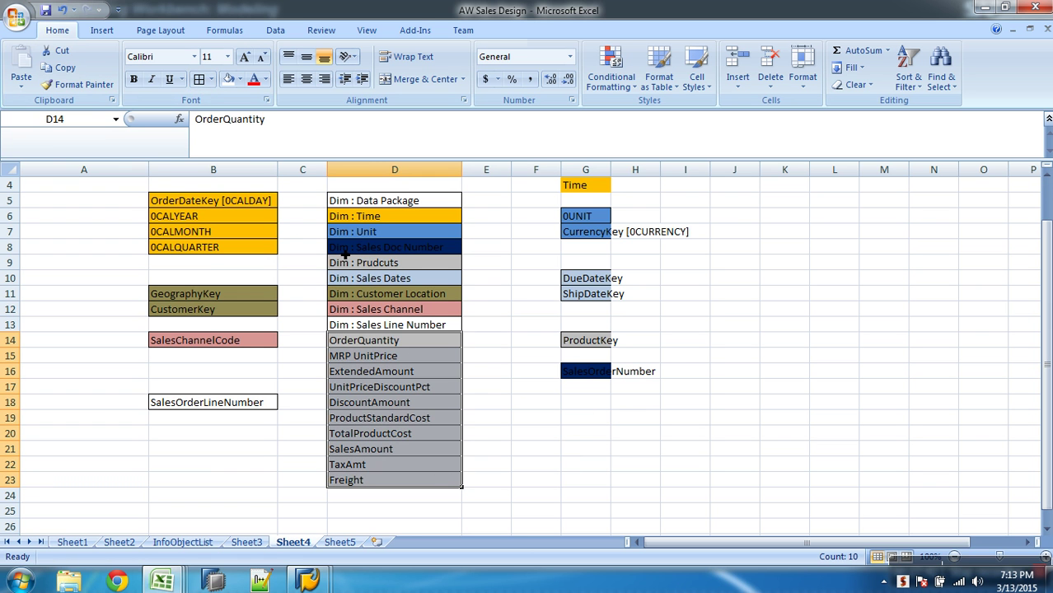
left_click(229, 79)
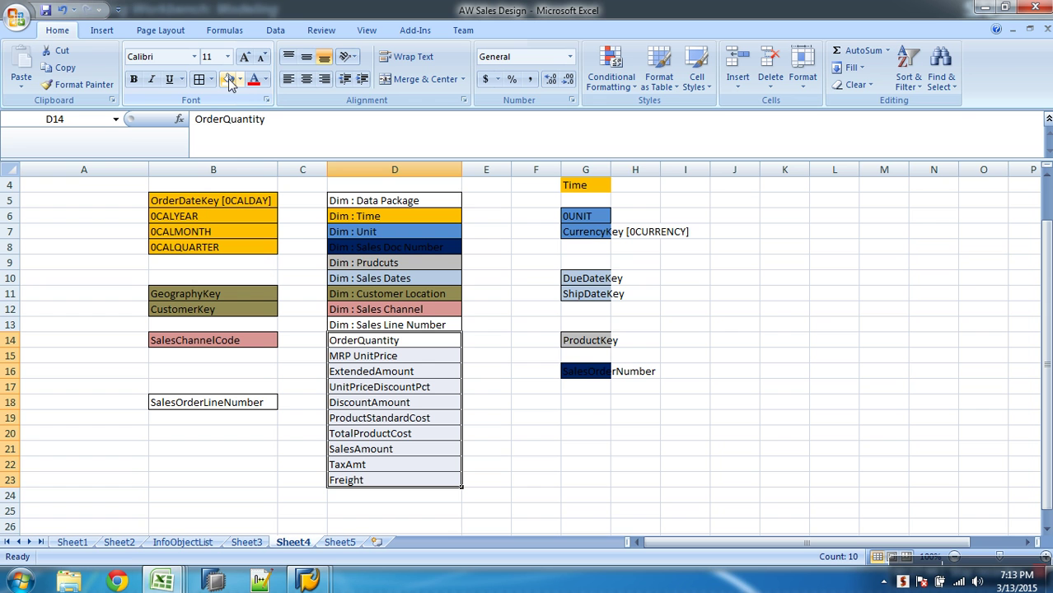
left_click(152, 79)
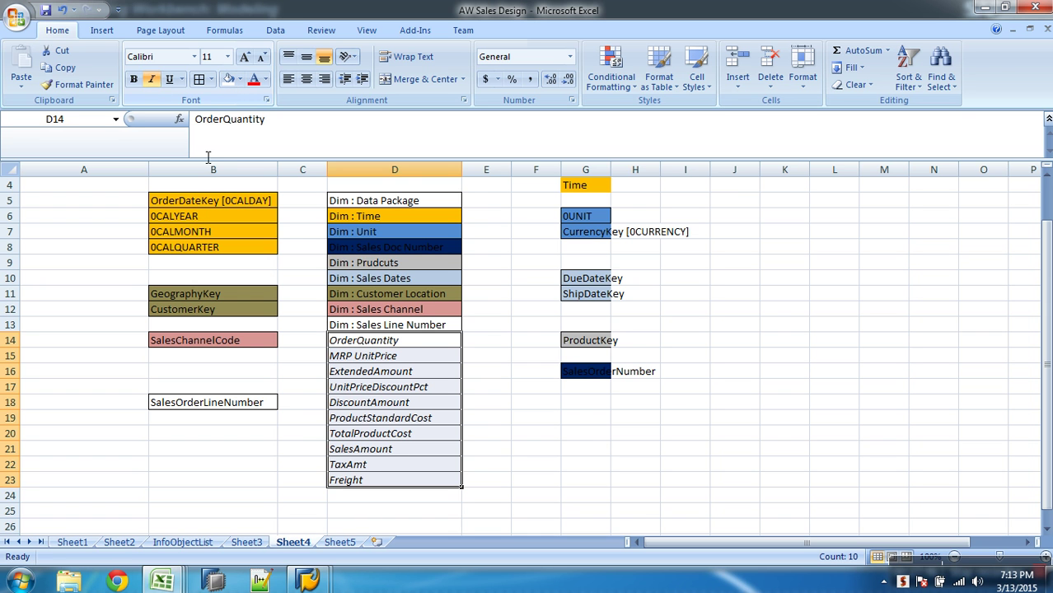
left_click(134, 79)
left_click(551, 465)
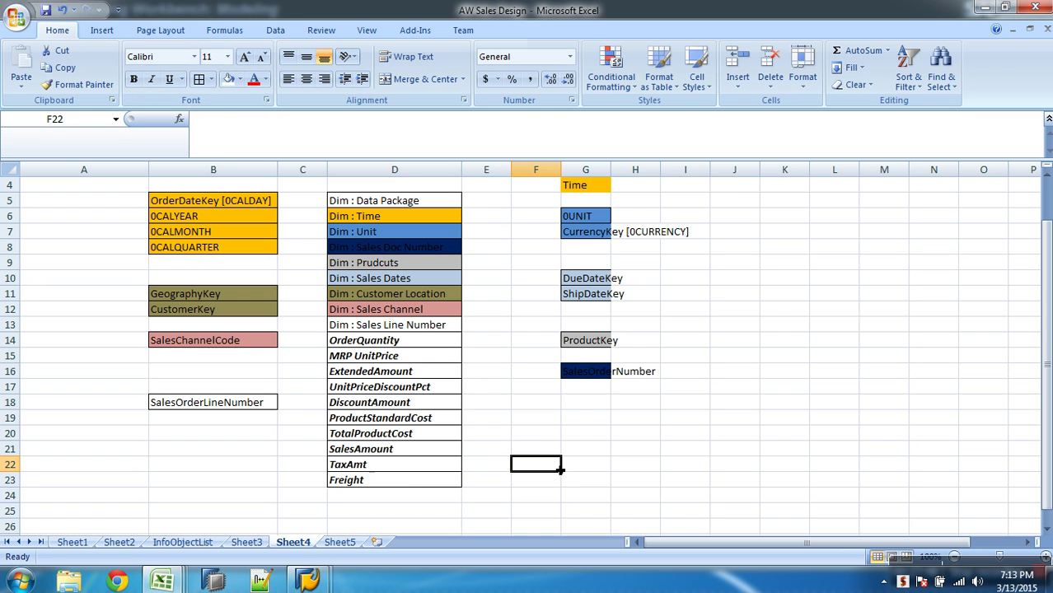
- Clear the "Time" label from cell G4 above the 0UNIT group
scroll(560, 472, "up", 1)
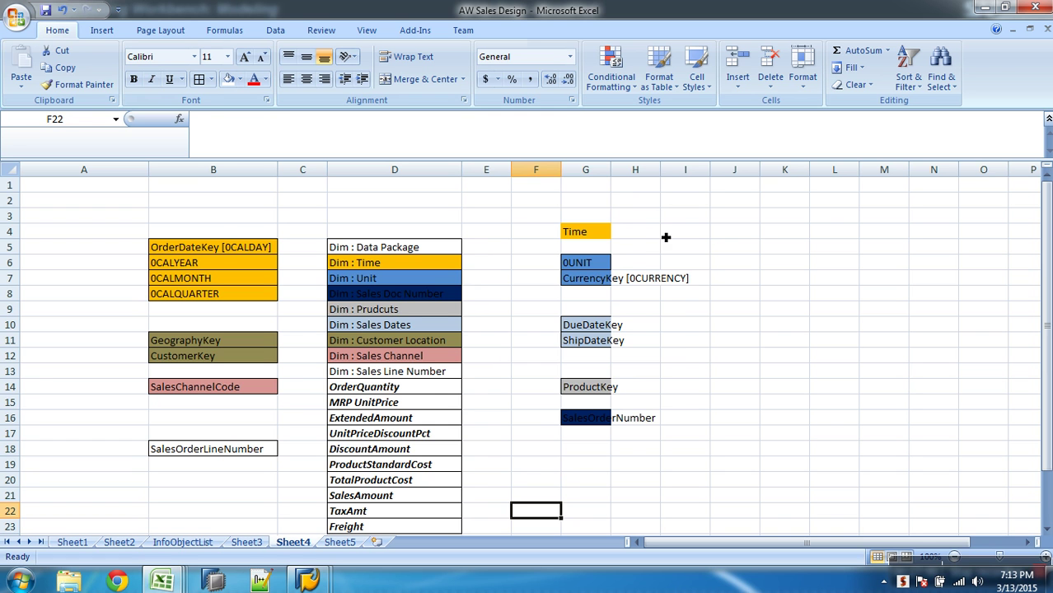
left_click(604, 234)
key("Delete")
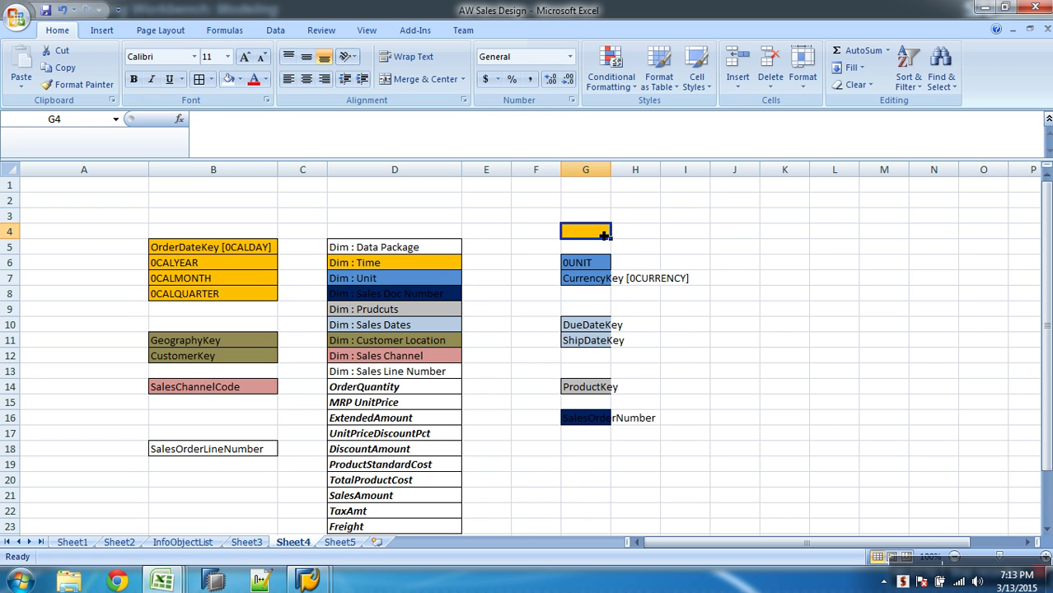
- Remove the orange fill from cell G4 by copying the formatting of blank cell K5 onto it
left_click(810, 245)
left_click(78, 85)
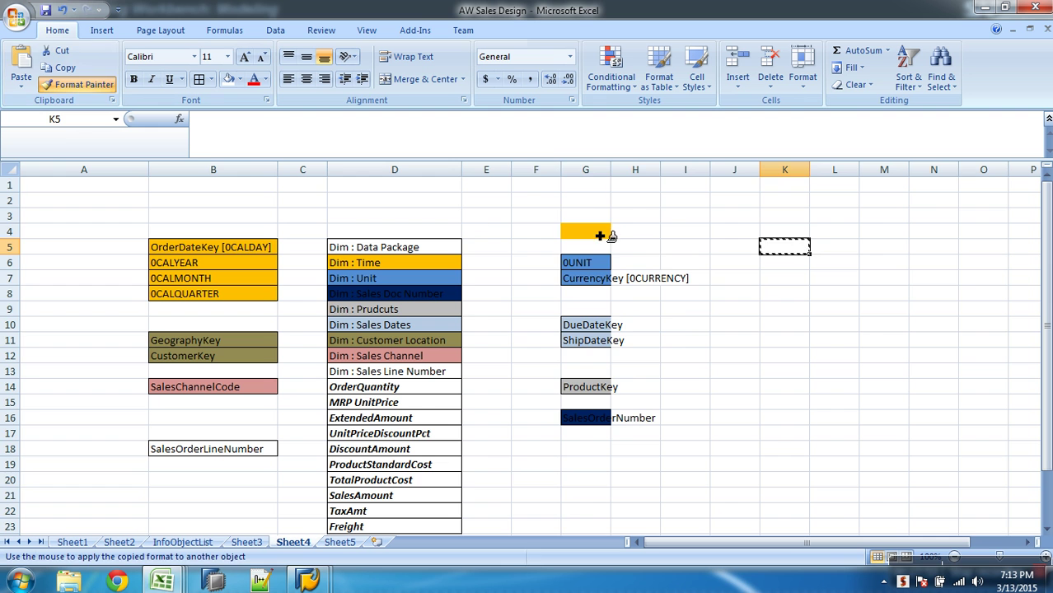
left_click(600, 235)
- Delete empty column F and autofit the width of the column holding 0UNIT, CurrencyKey and the other keys
left_click(535, 169)
right_click(535, 169)
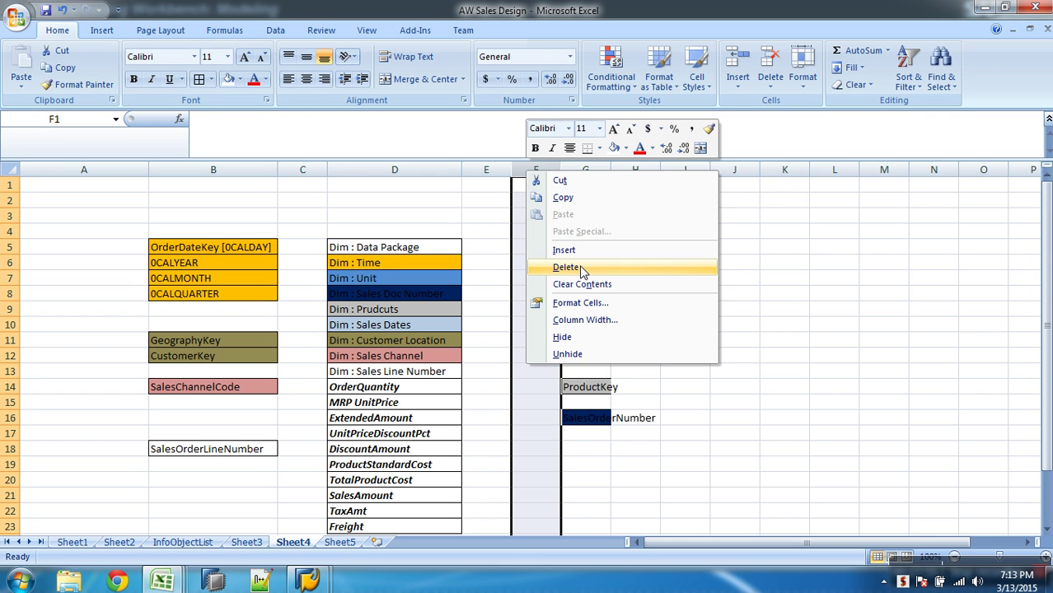
left_click(569, 267)
double_click(561, 169)
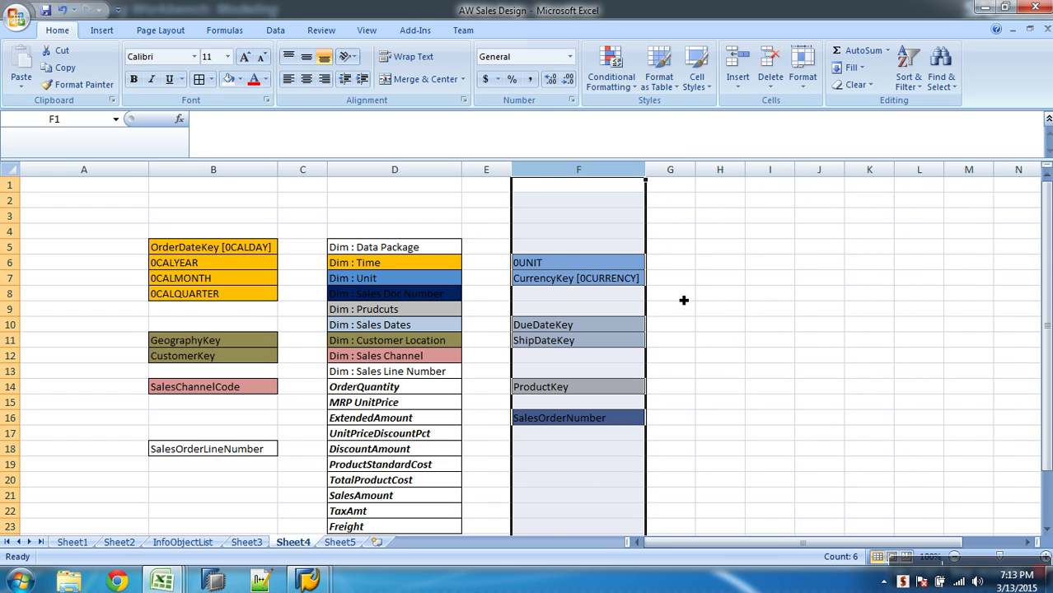
scroll(707, 321, "down", 1)
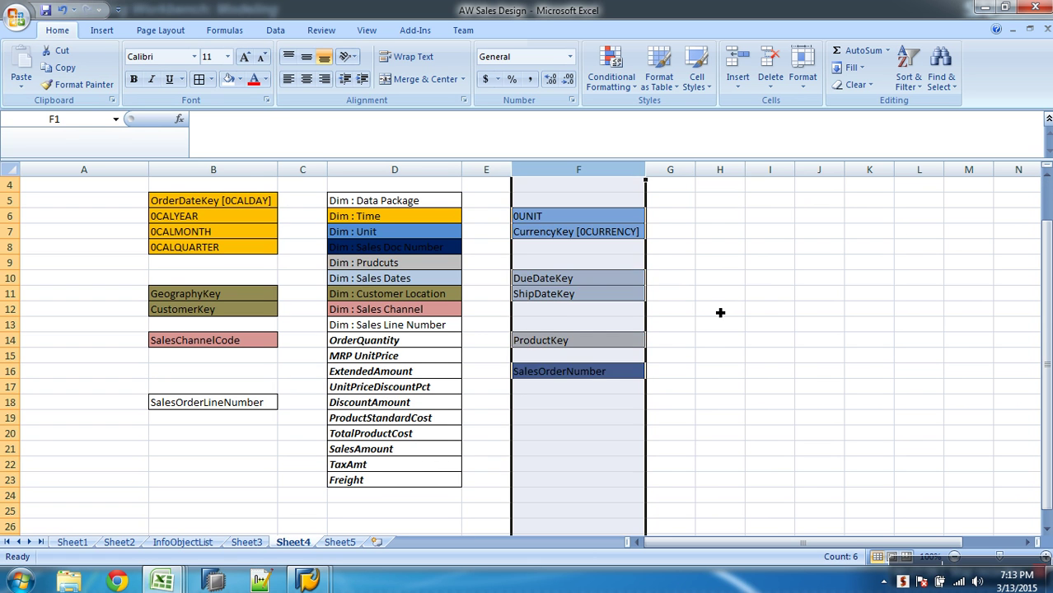
left_click(720, 312)
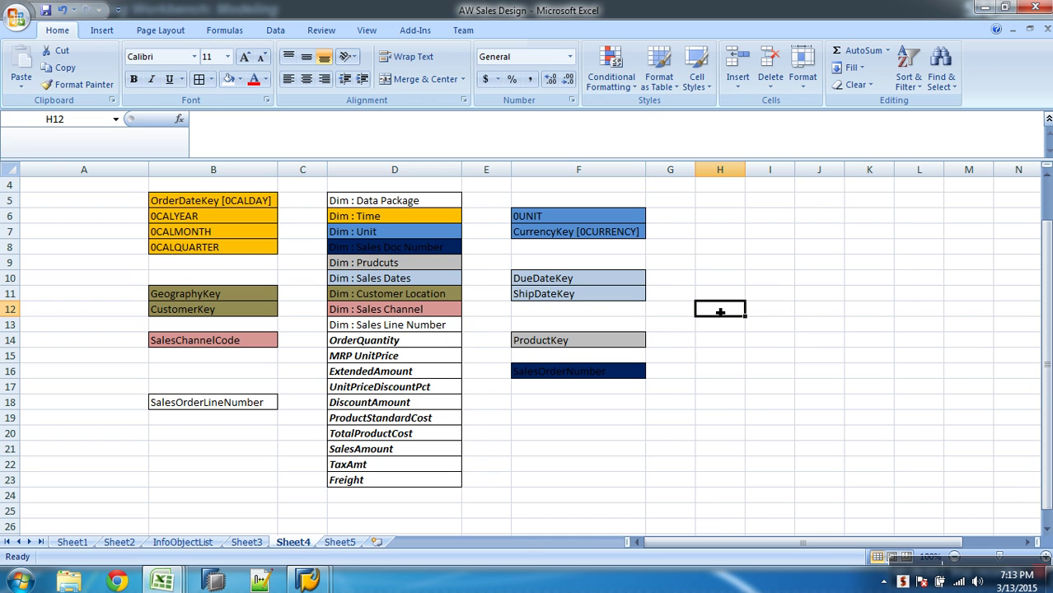
- Review the dimension list in D5:D13, matching the Time, Unit and Sales Doc Number dimensions to their colour-coded fields
left_click_drag(403, 208, 407, 298)
left_click_drag(399, 206, 401, 328)
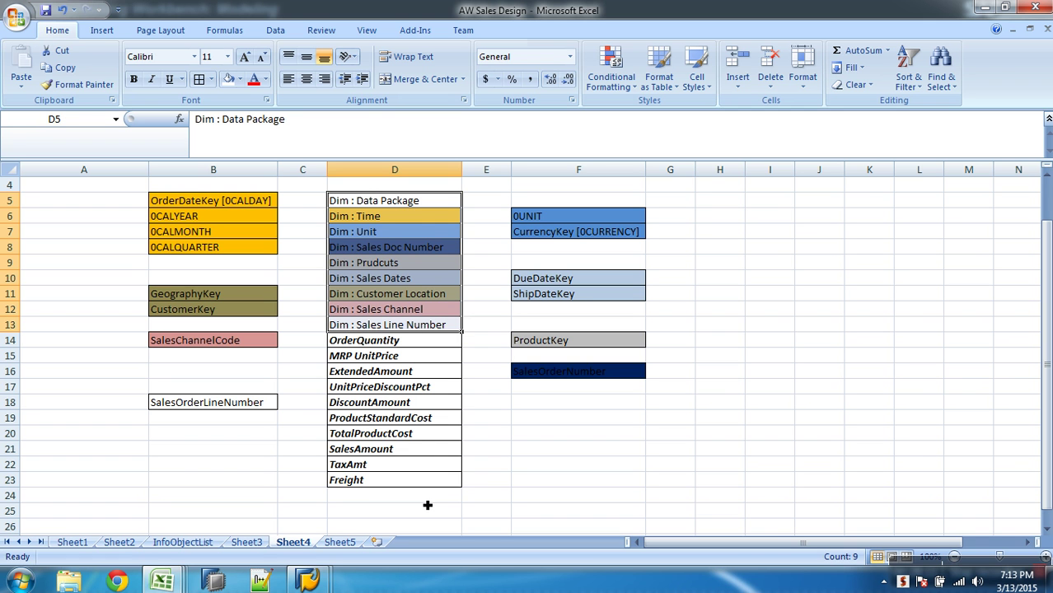
left_click(403, 224)
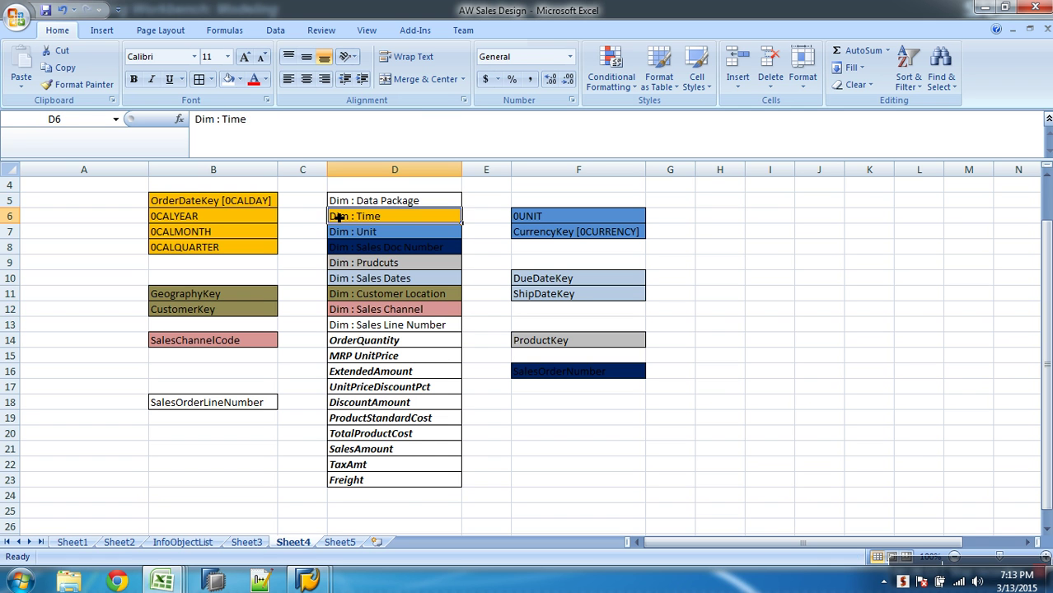
left_click(258, 208)
left_click(249, 219)
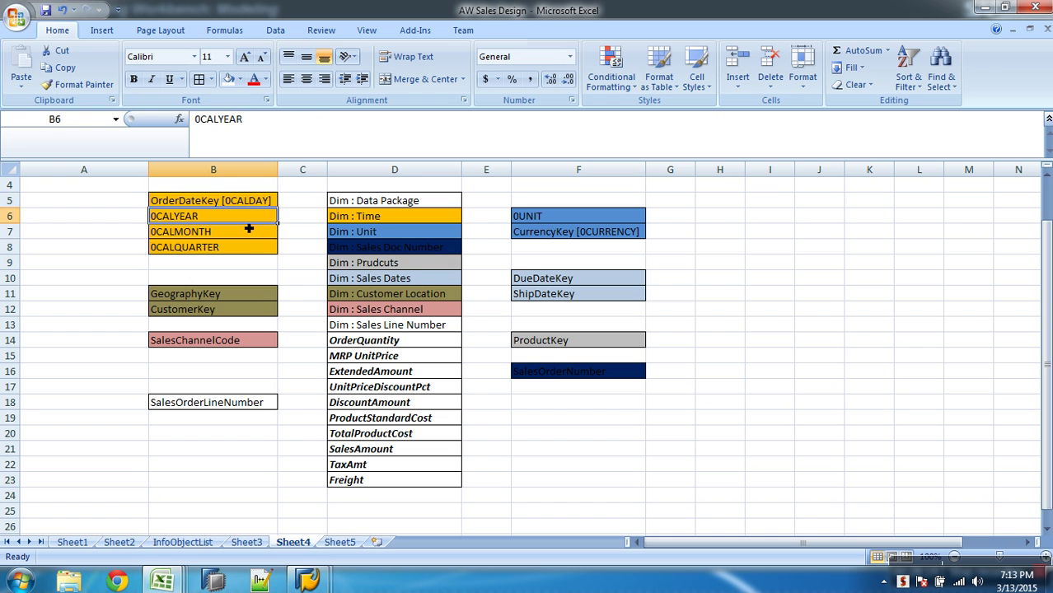
left_click(396, 219)
left_click_drag(235, 209, 239, 269)
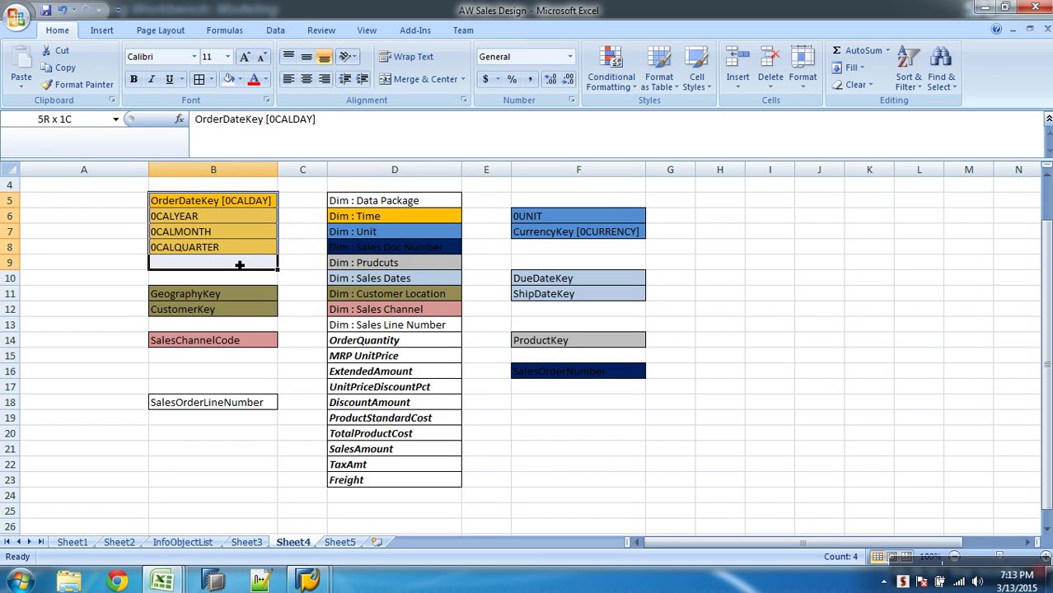
left_click(380, 235)
left_click_drag(550, 220, 552, 234)
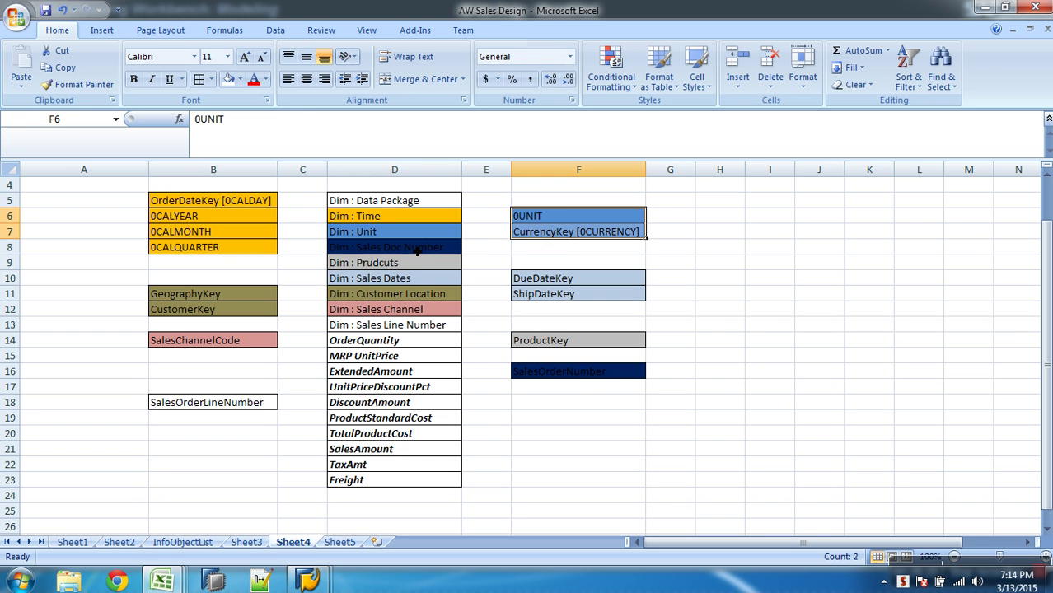
left_click(417, 251)
left_click(590, 381)
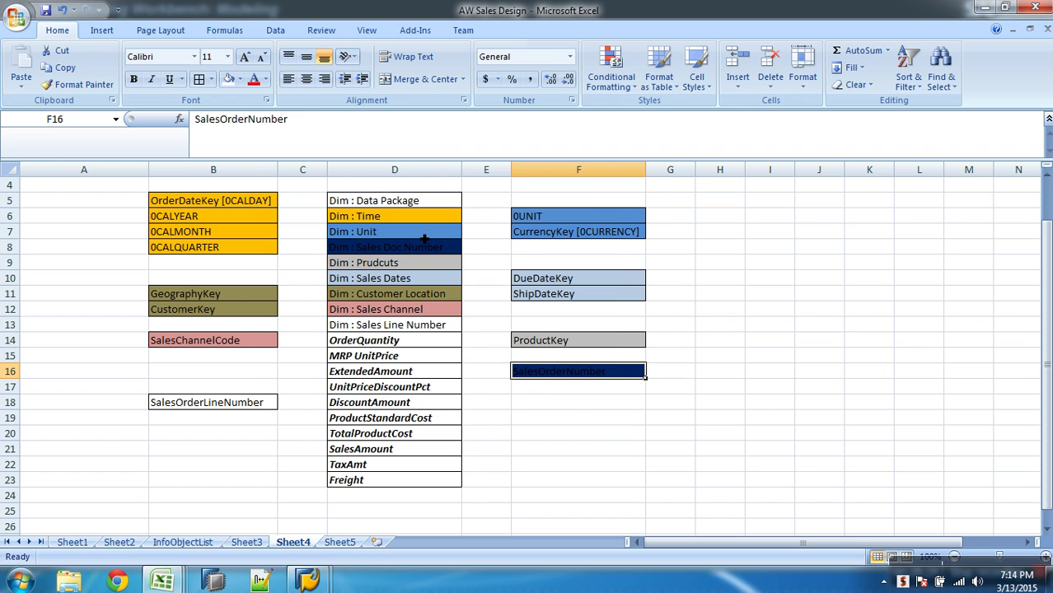
- Add a "Line Item" comment to the "Dim : Sales Doc Number" cell D8
right_click(429, 253)
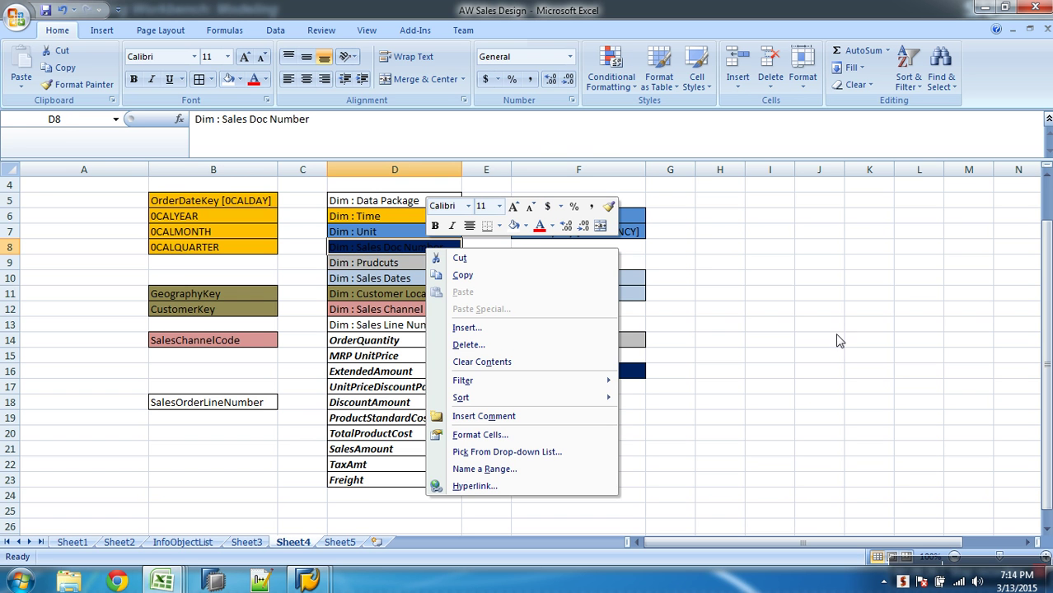
key("Escape")
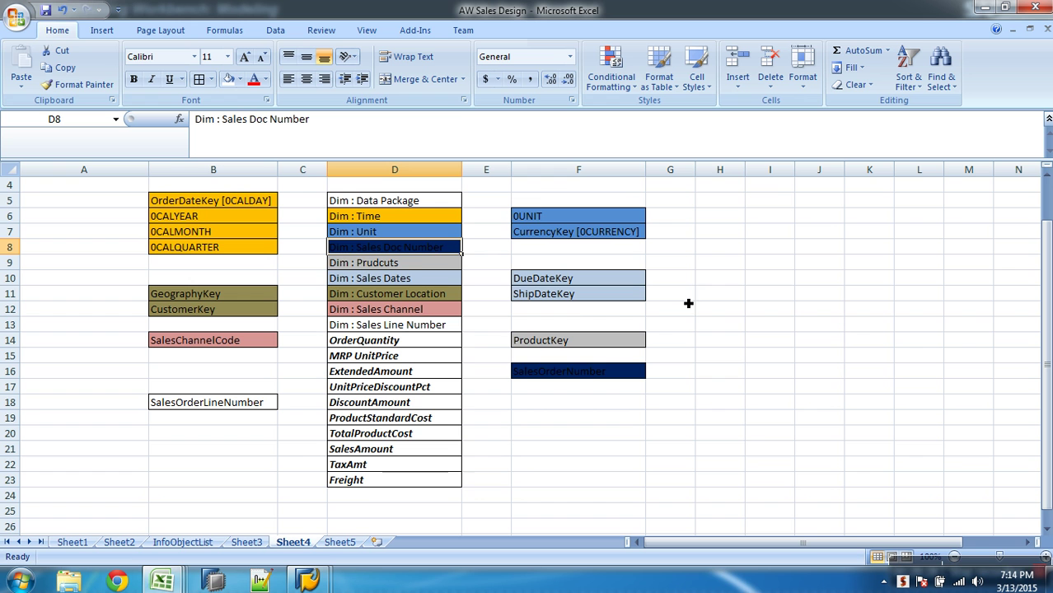
right_click(423, 253)
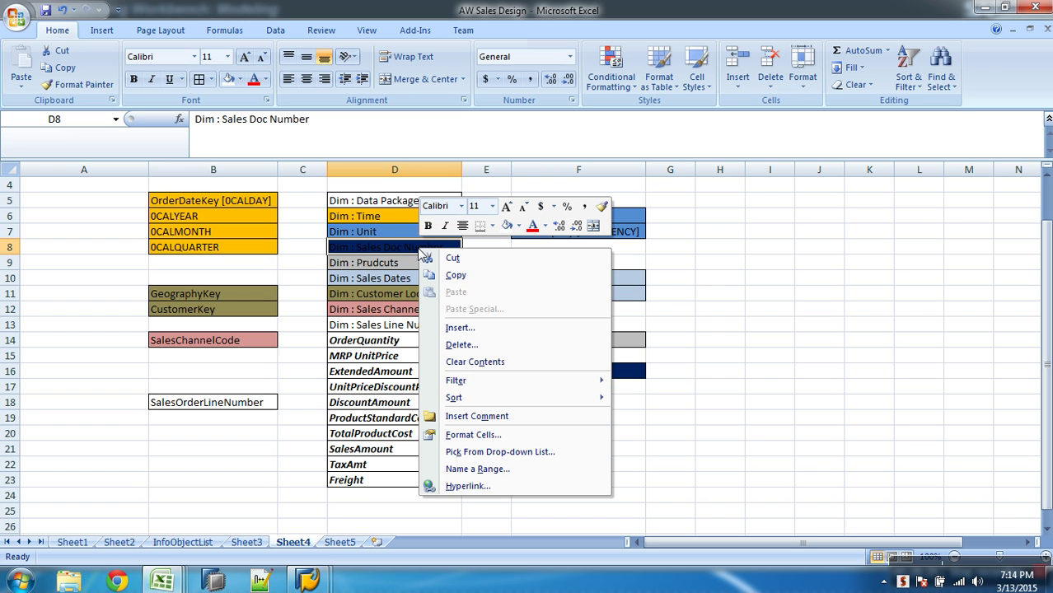
left_click(499, 416)
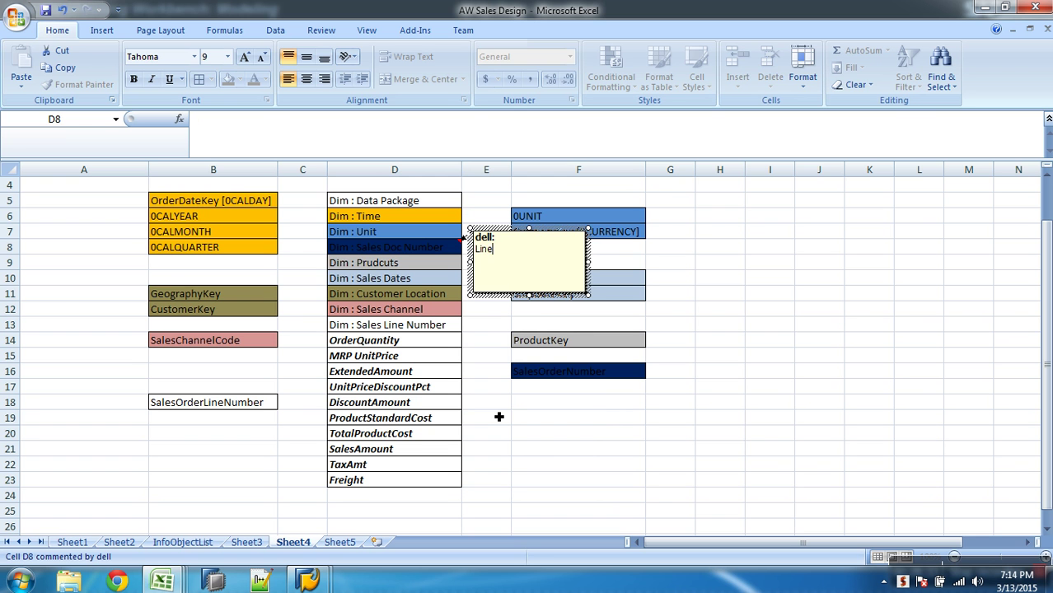
left_click(535, 438)
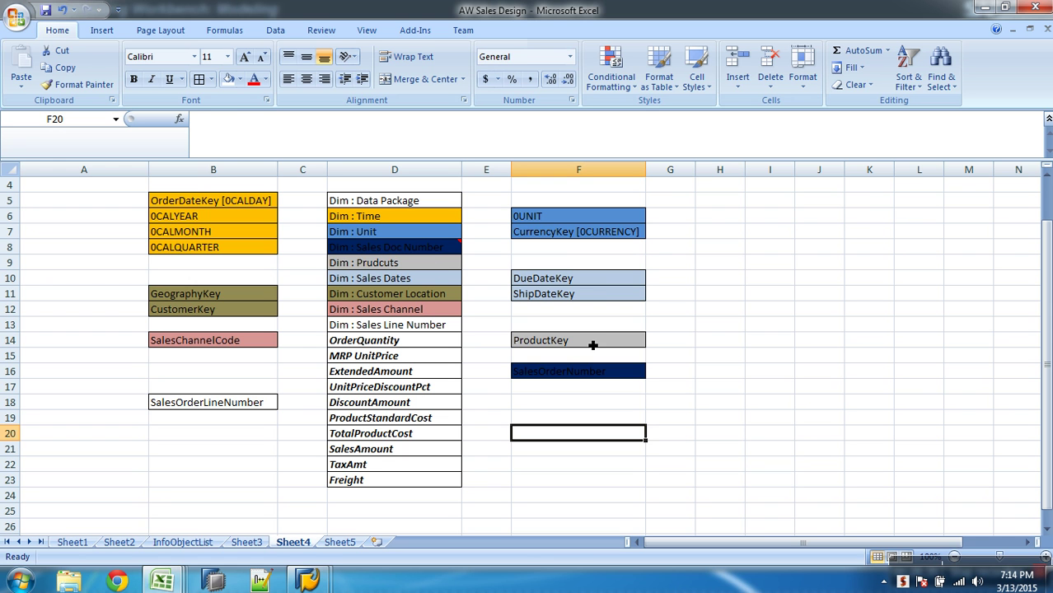
- Add a "Line Item" comment to the "Dim : Prudcuts" cell D9
left_click(592, 345)
left_click(456, 268)
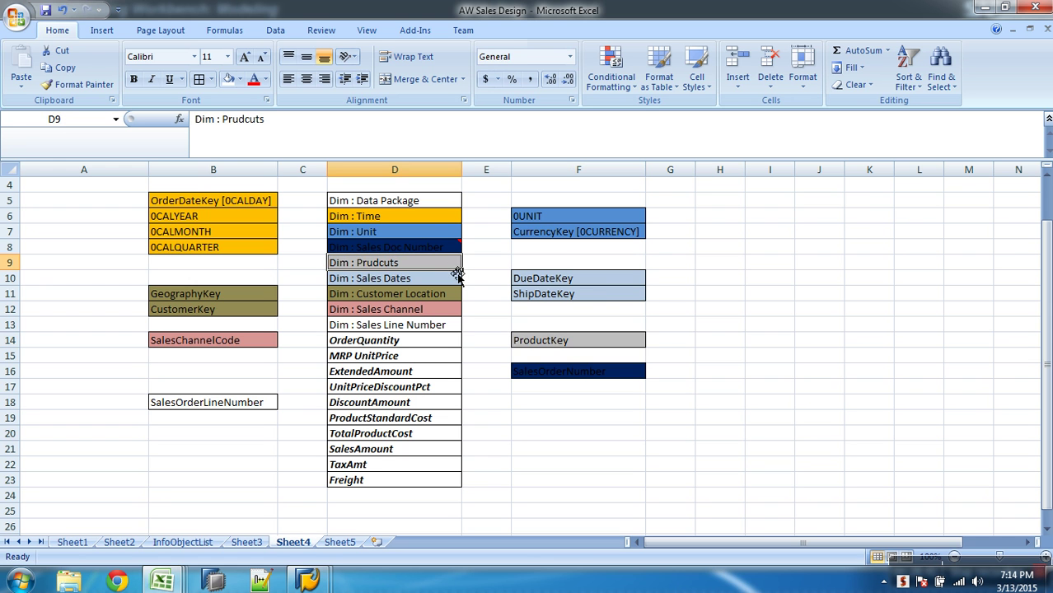
right_click(452, 262)
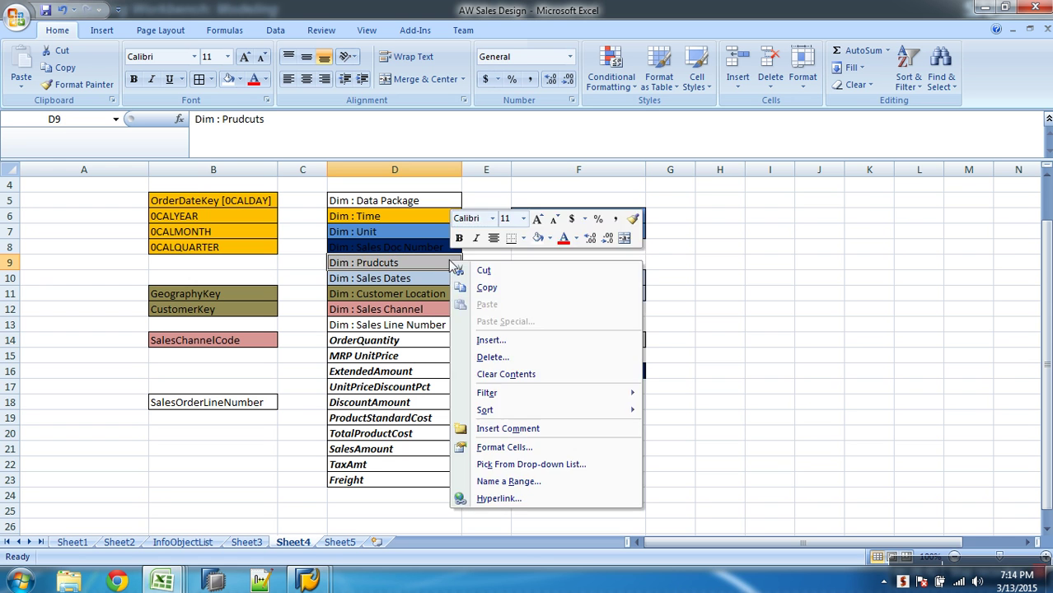
left_click(519, 429)
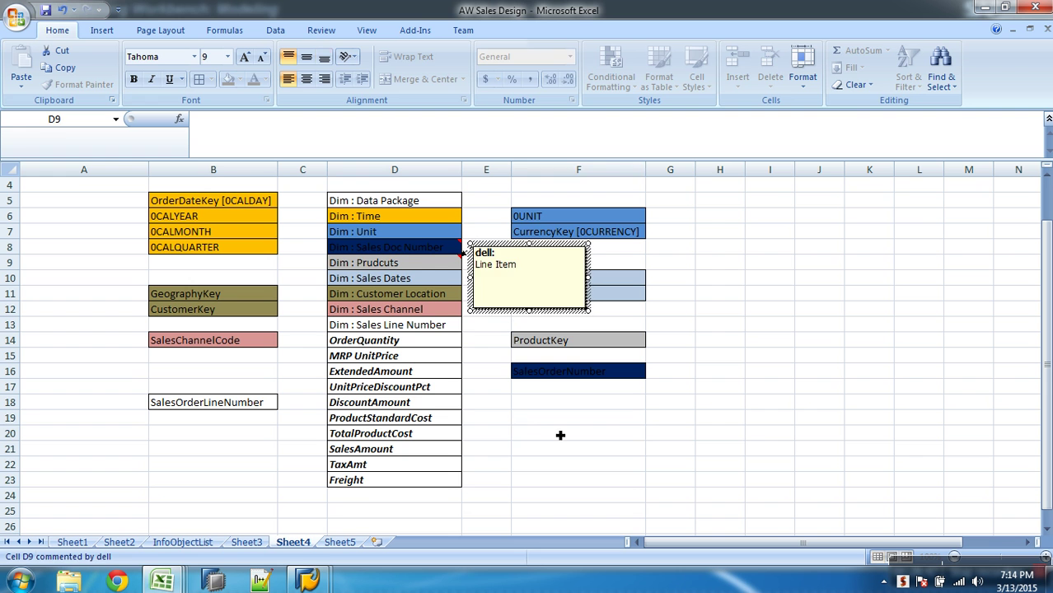
left_click(518, 427)
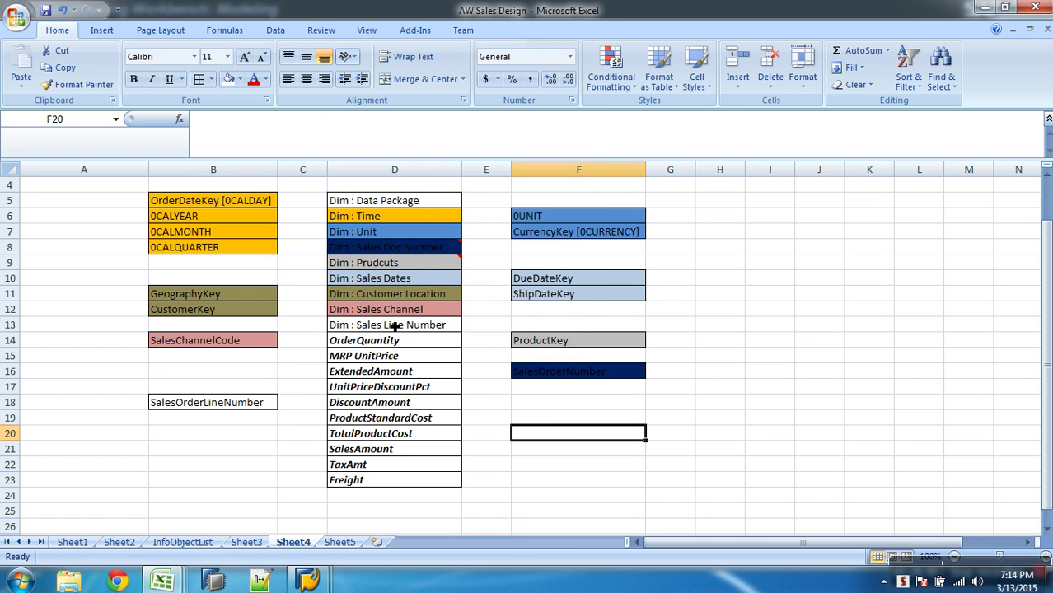
- Add a "Line Item" comment to the "Dim : Sales Line Number" cell D13
right_click(395, 327)
left_click(465, 239)
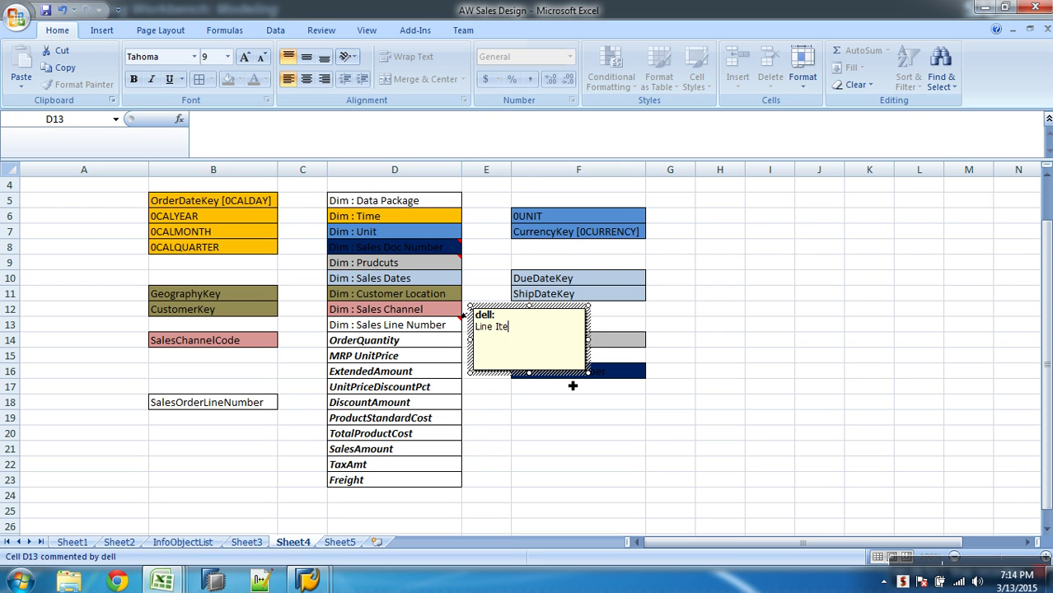
left_click(581, 448)
- Add a "Line Item" comment to the "Dim : Sales Channel" cell D12
right_click(431, 310)
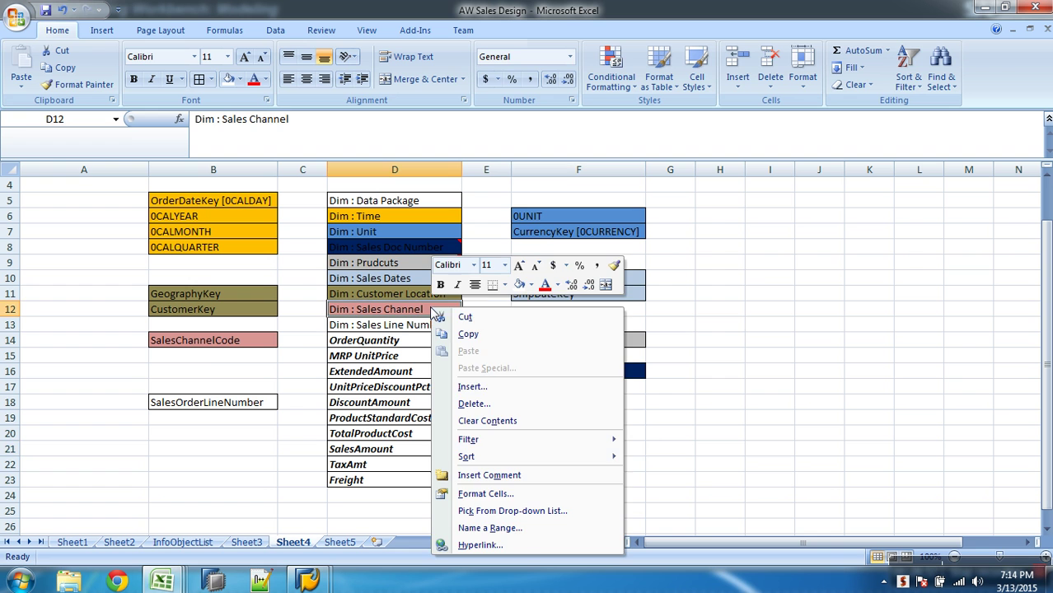
left_click(493, 475)
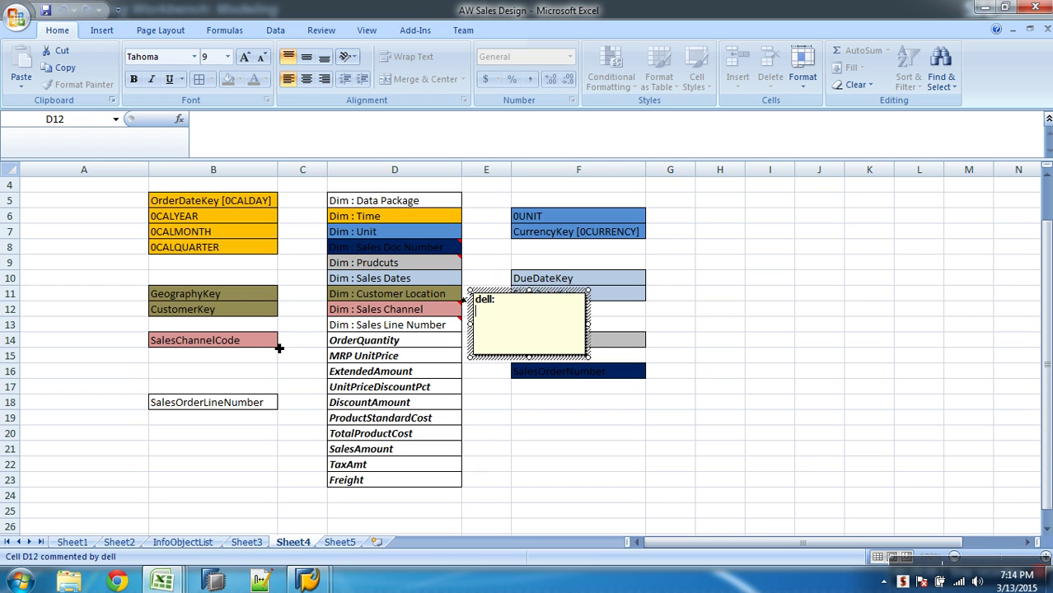
type("Line Item")
left_click(585, 453)
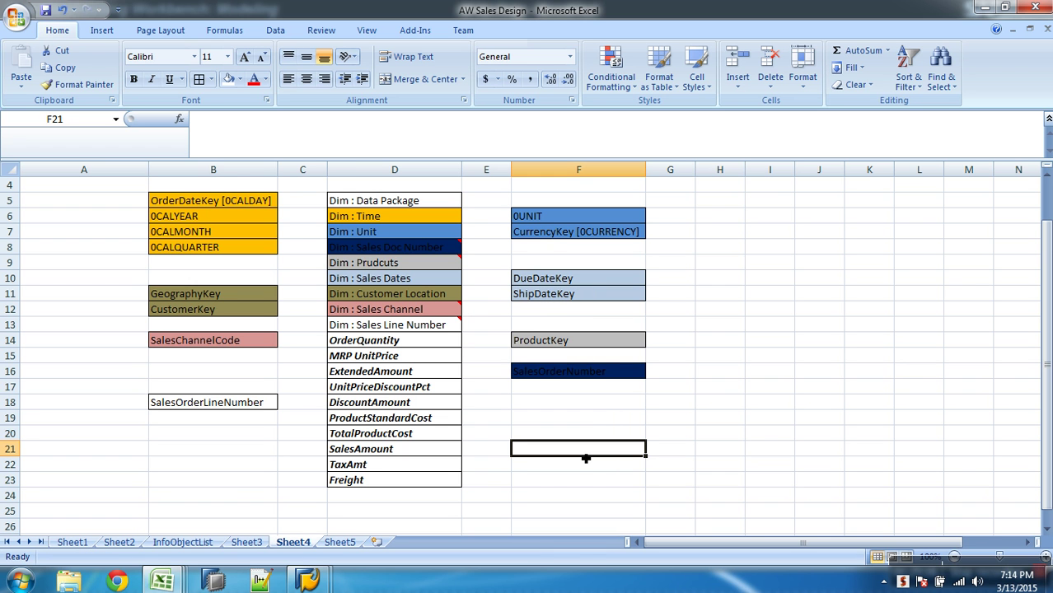